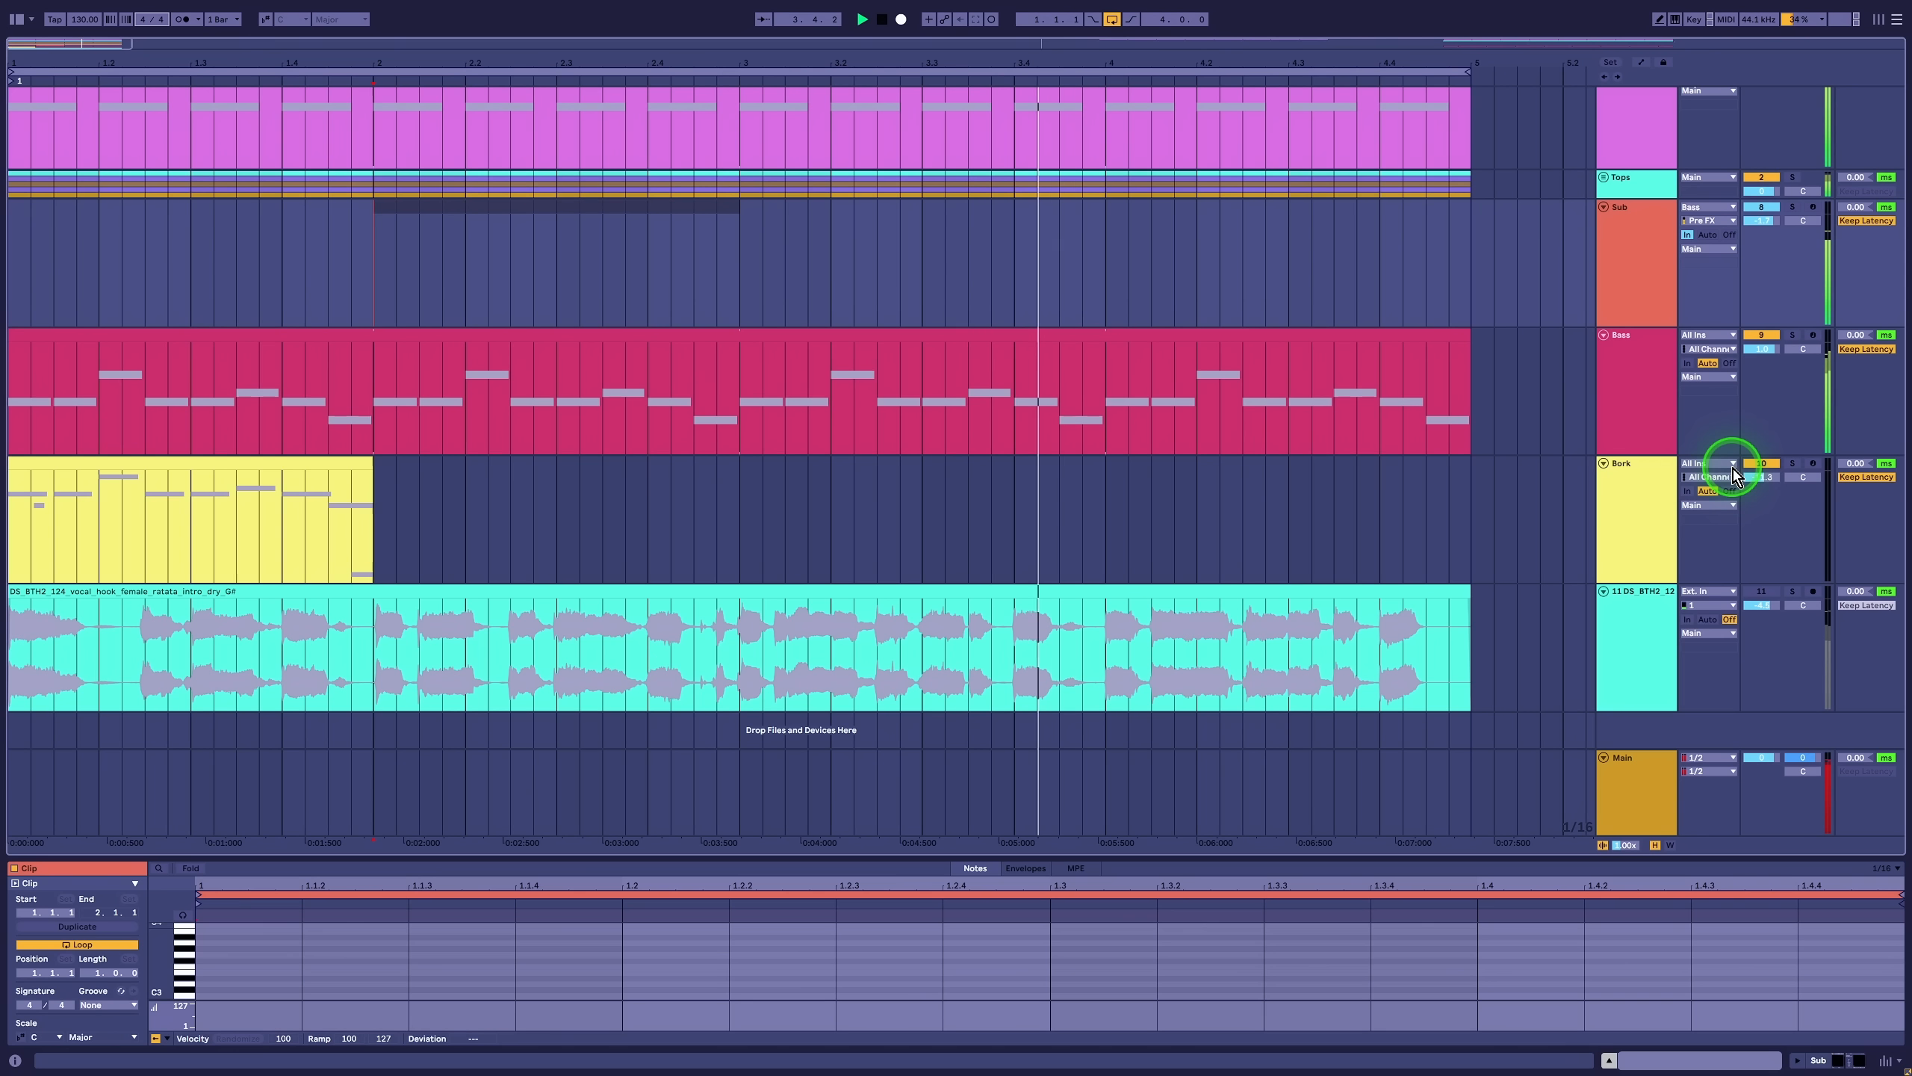
Step: Select the one-bar Bork clip and examine its MIDI notes in an enlarged note editor, restoring the editor's size when done
left_click(149, 461)
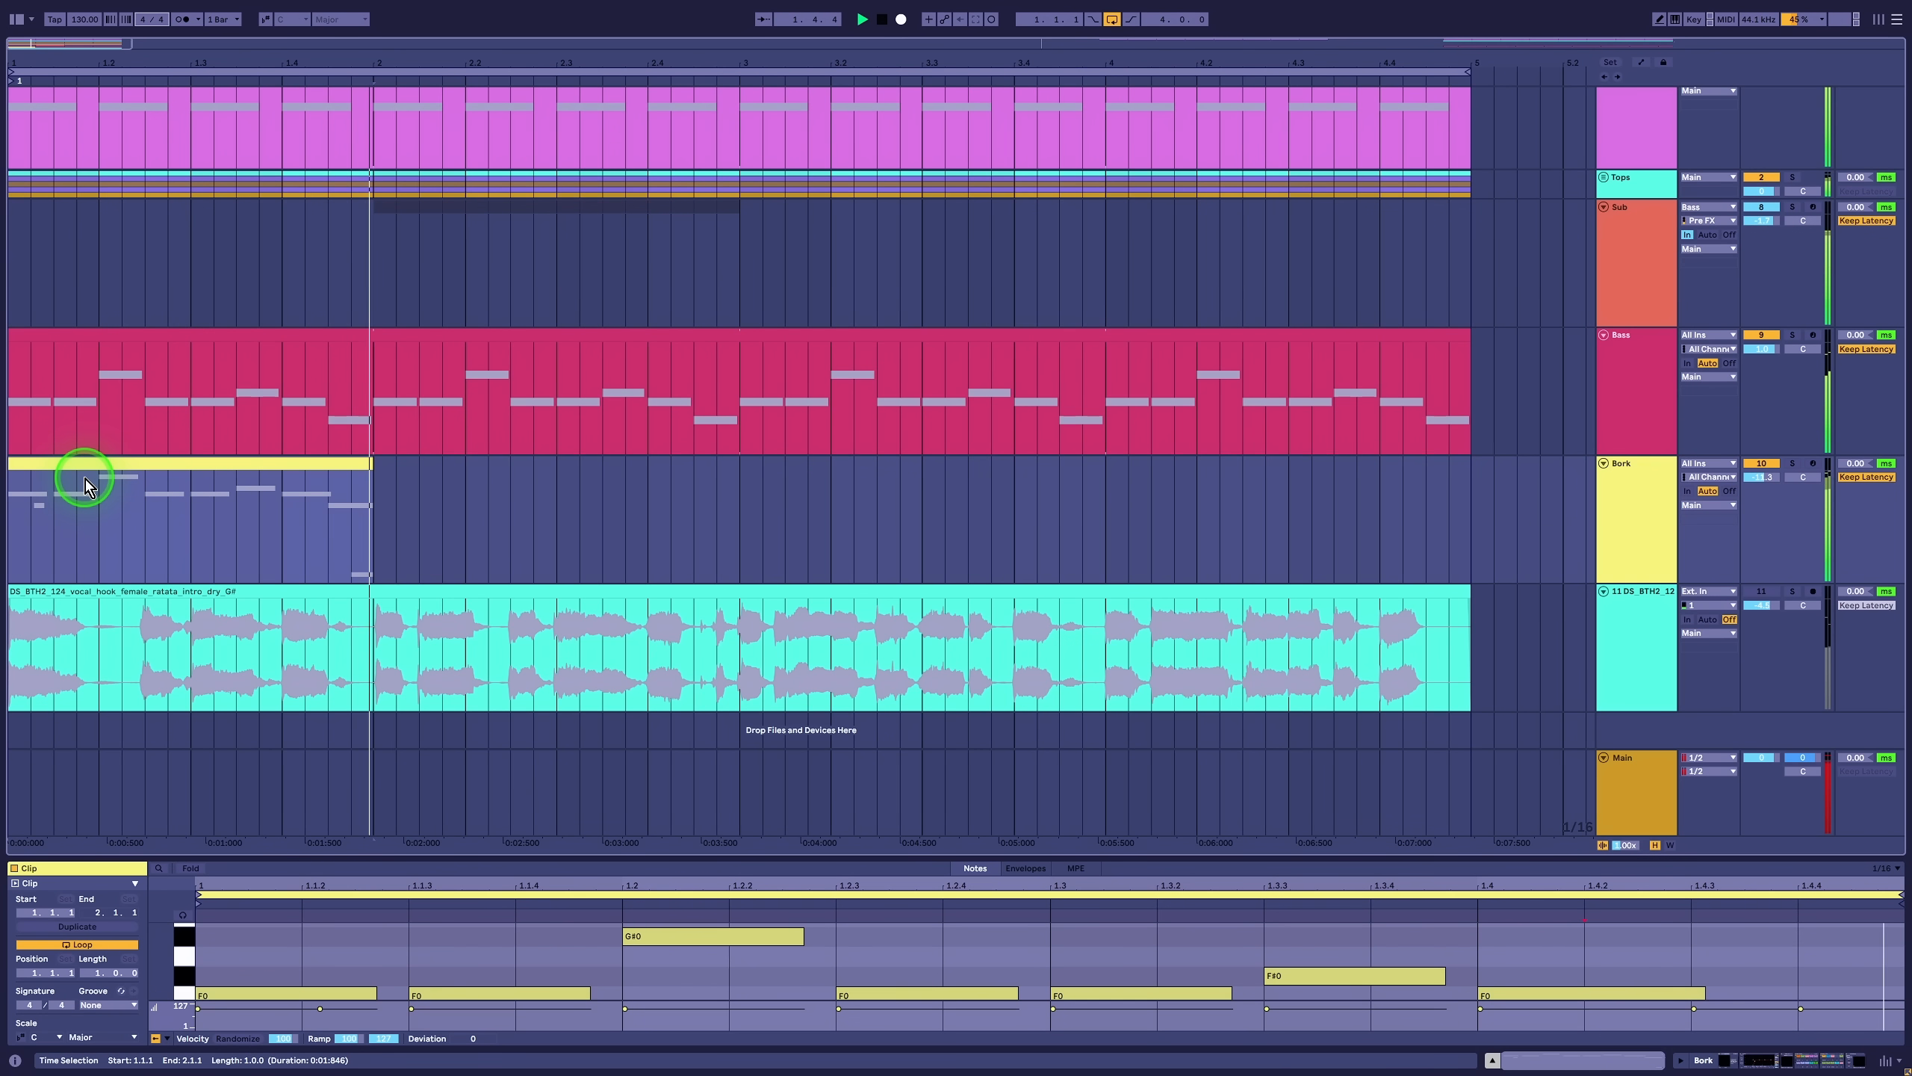
left_click_drag(735, 856, 750, 562)
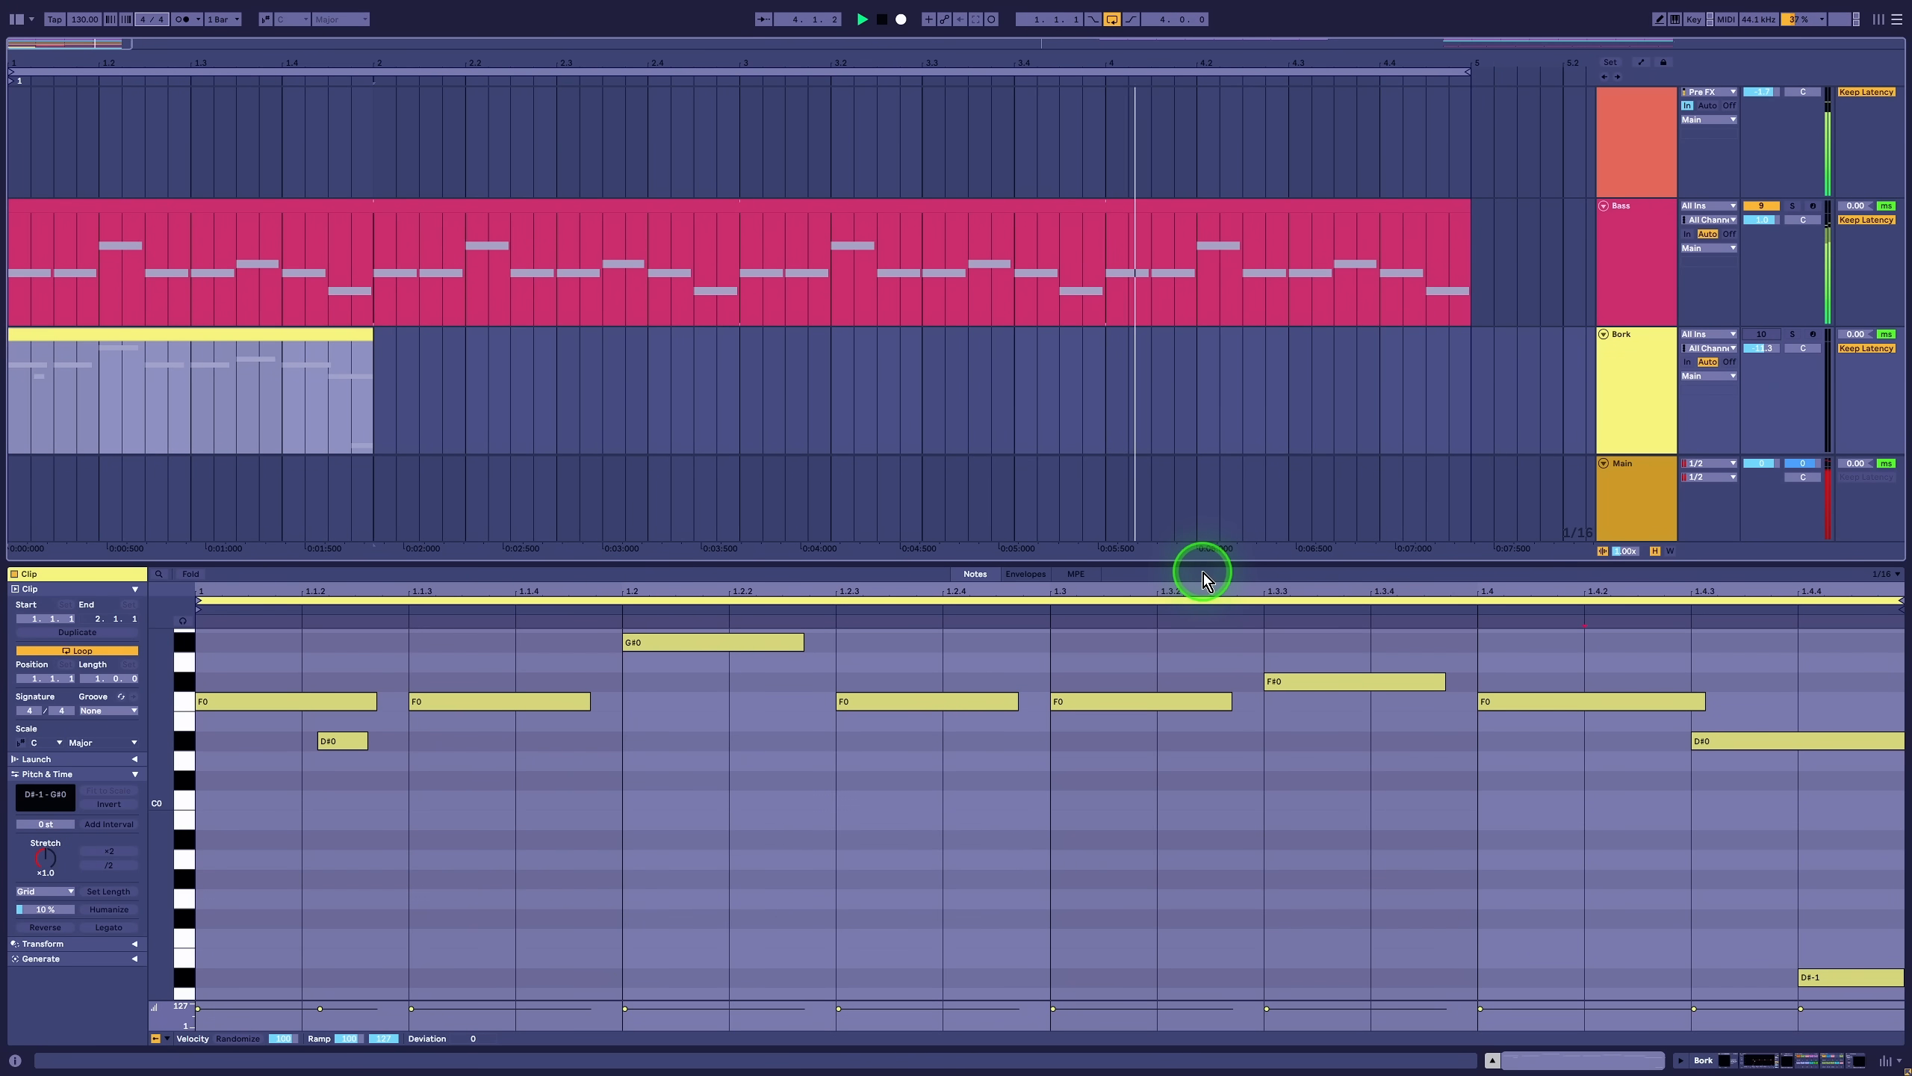
left_click_drag(1210, 564, 1185, 913)
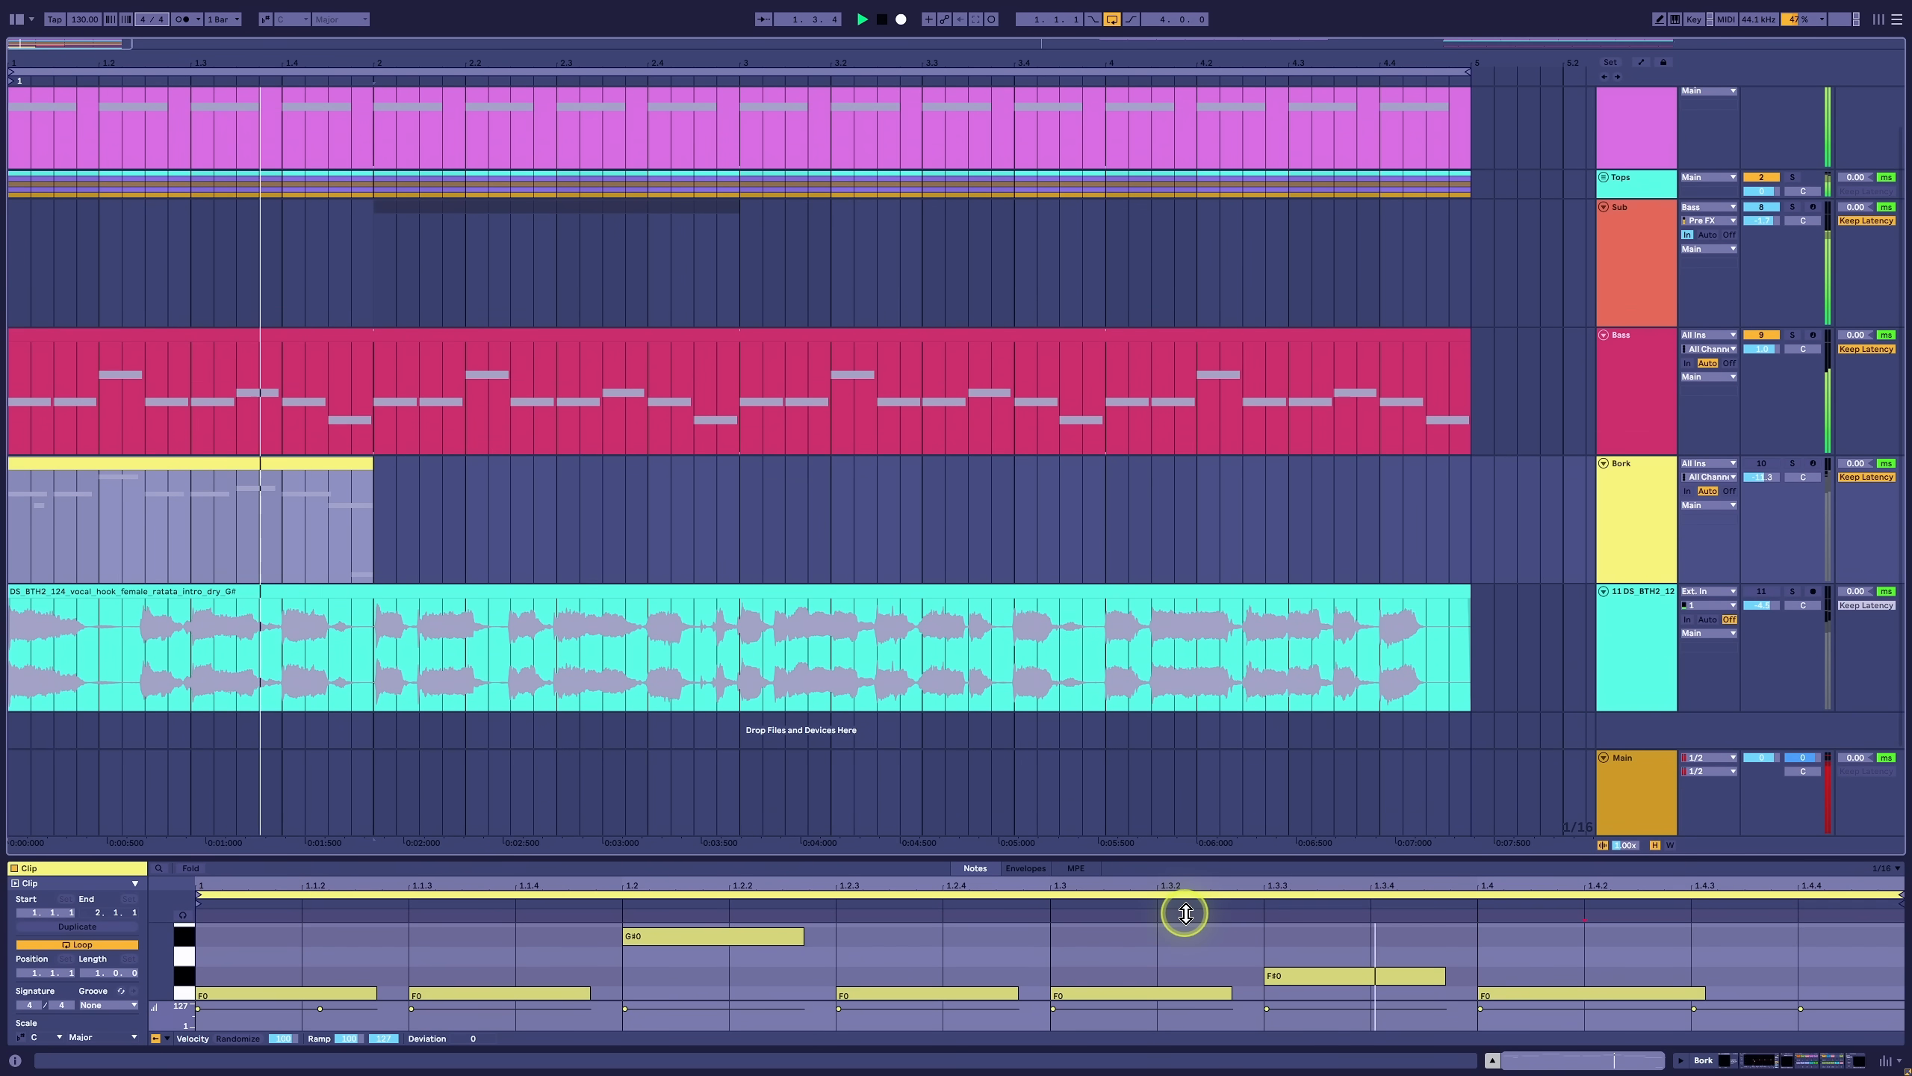
left_click(1160, 869)
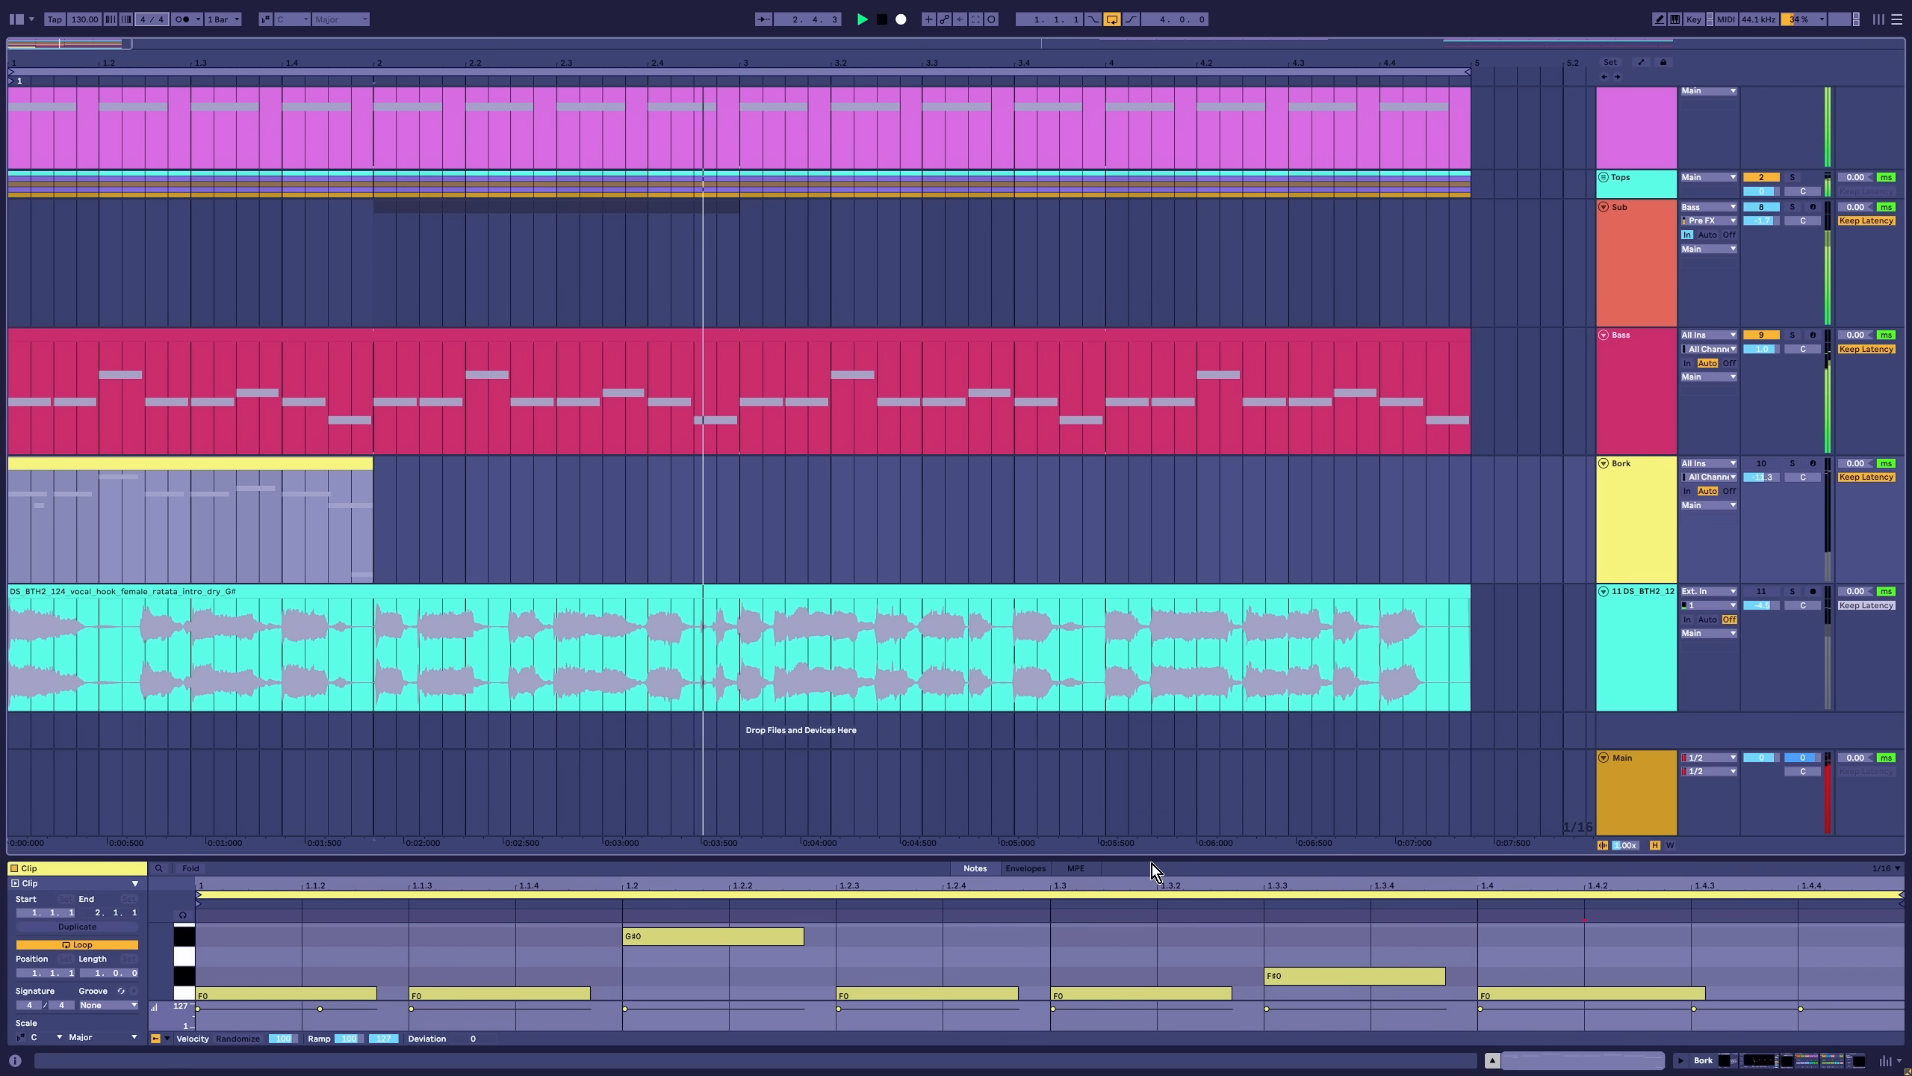
left_click(1316, 809)
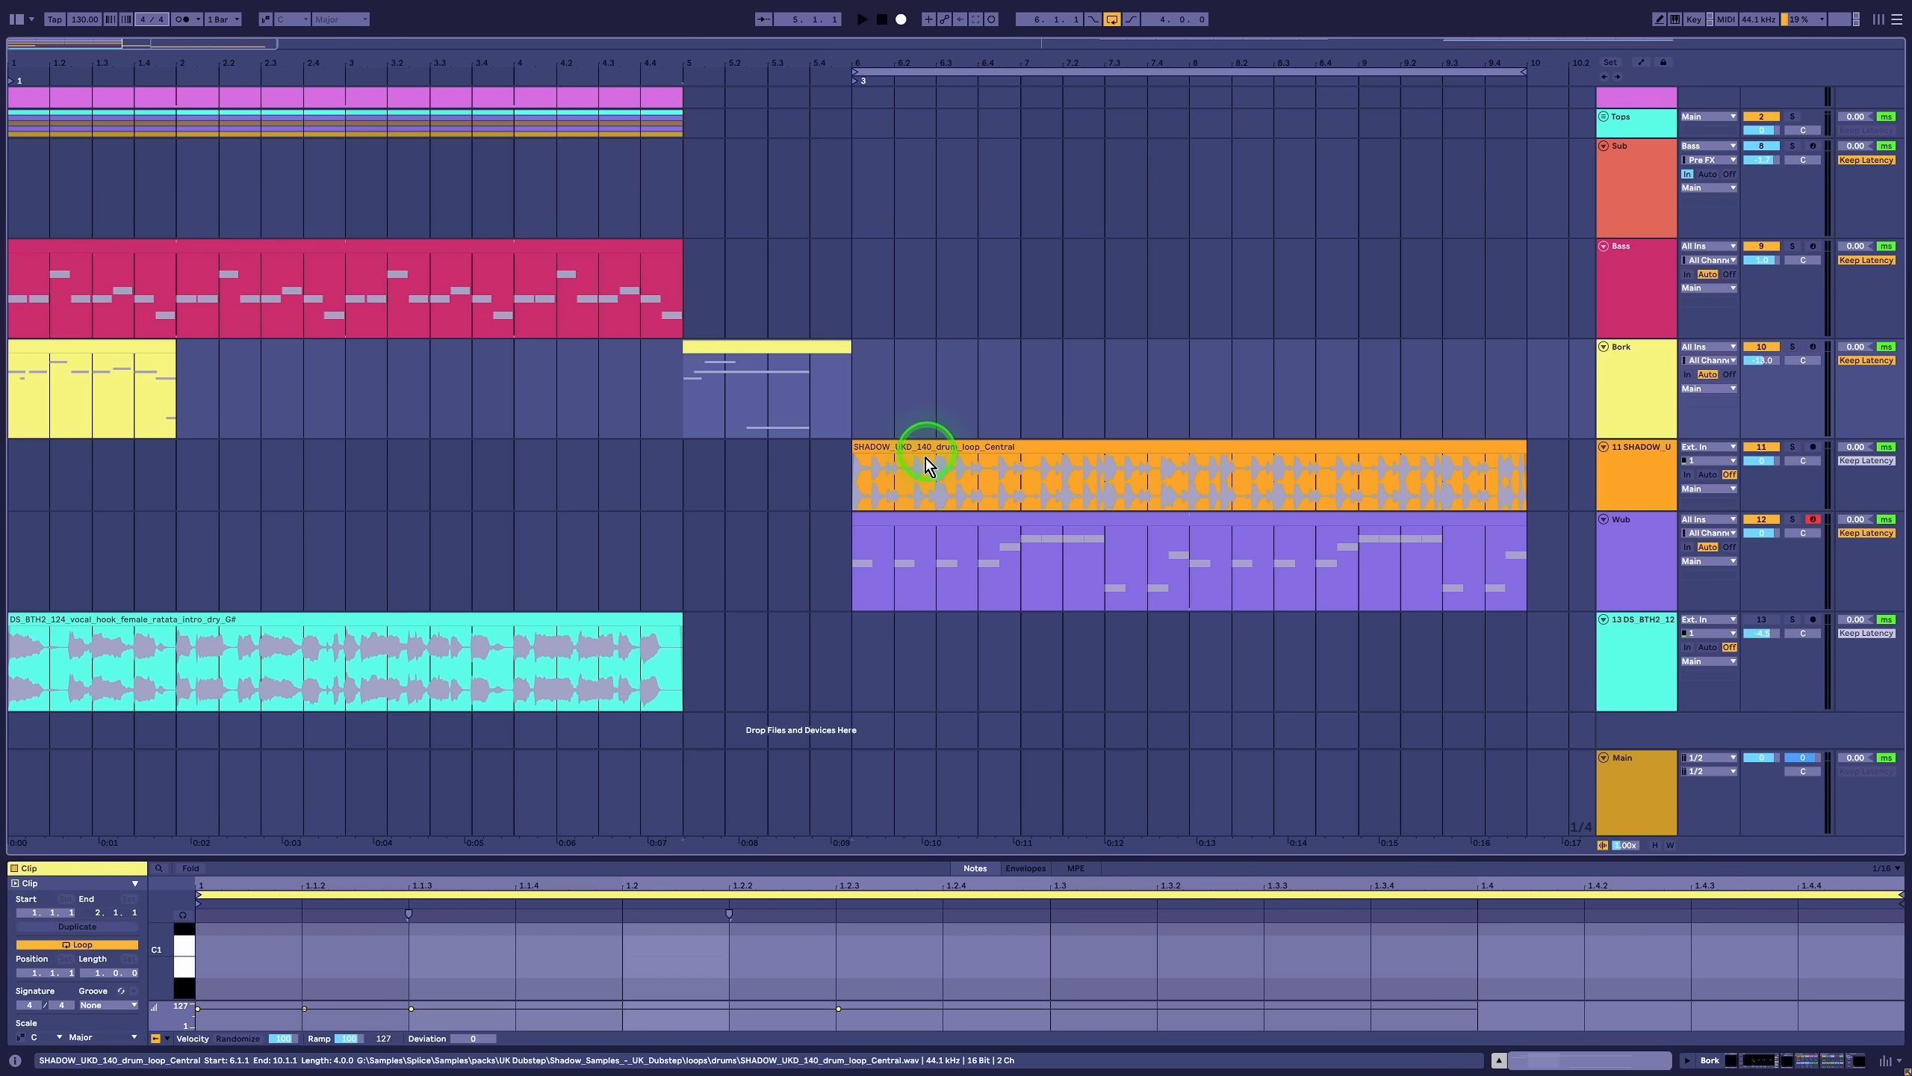
Step: Open the Vital and Krush plugins from the Wub track's devices, shrinking the Vital window and placing Krush beside it
left_click(932, 517)
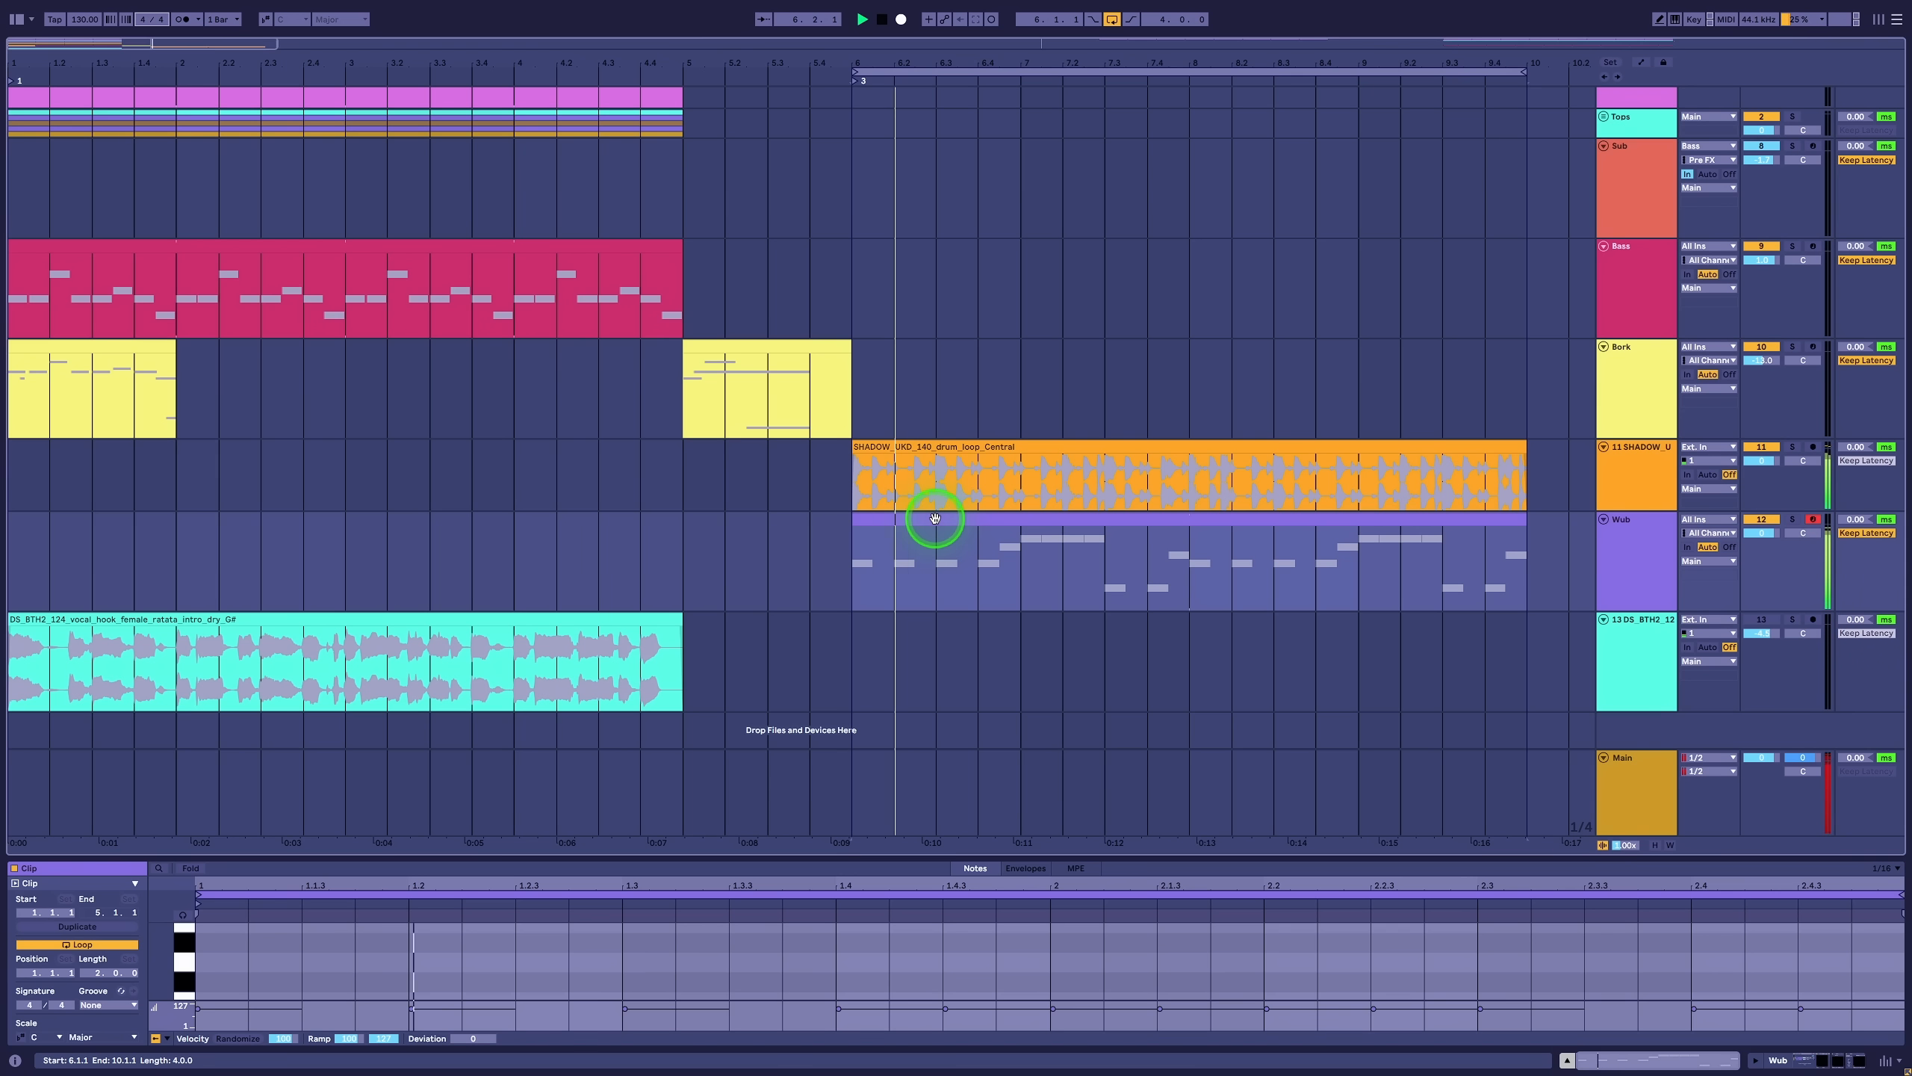
key("shift+Tab")
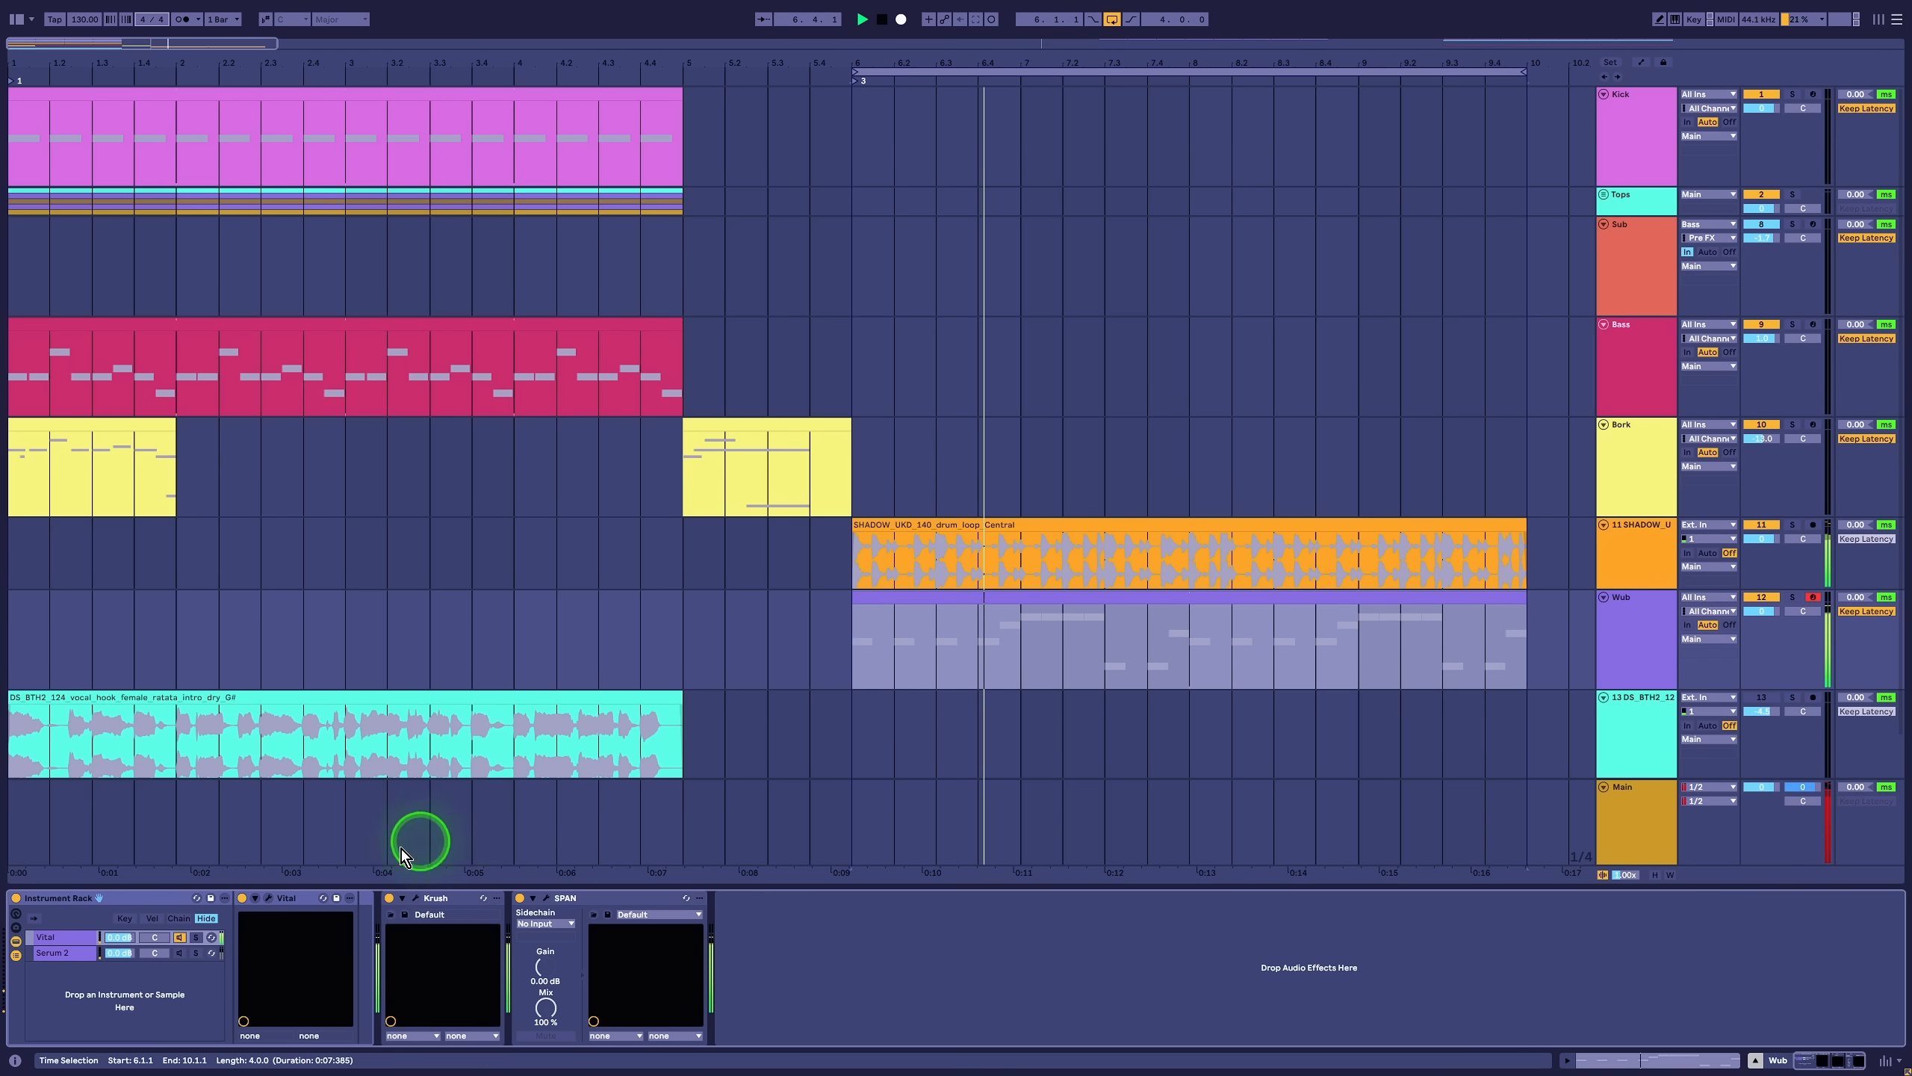
left_click(268, 898)
left_click_drag(1365, 68, 1067, 42)
left_click_drag(1614, 949, 894, 534)
left_click(416, 897)
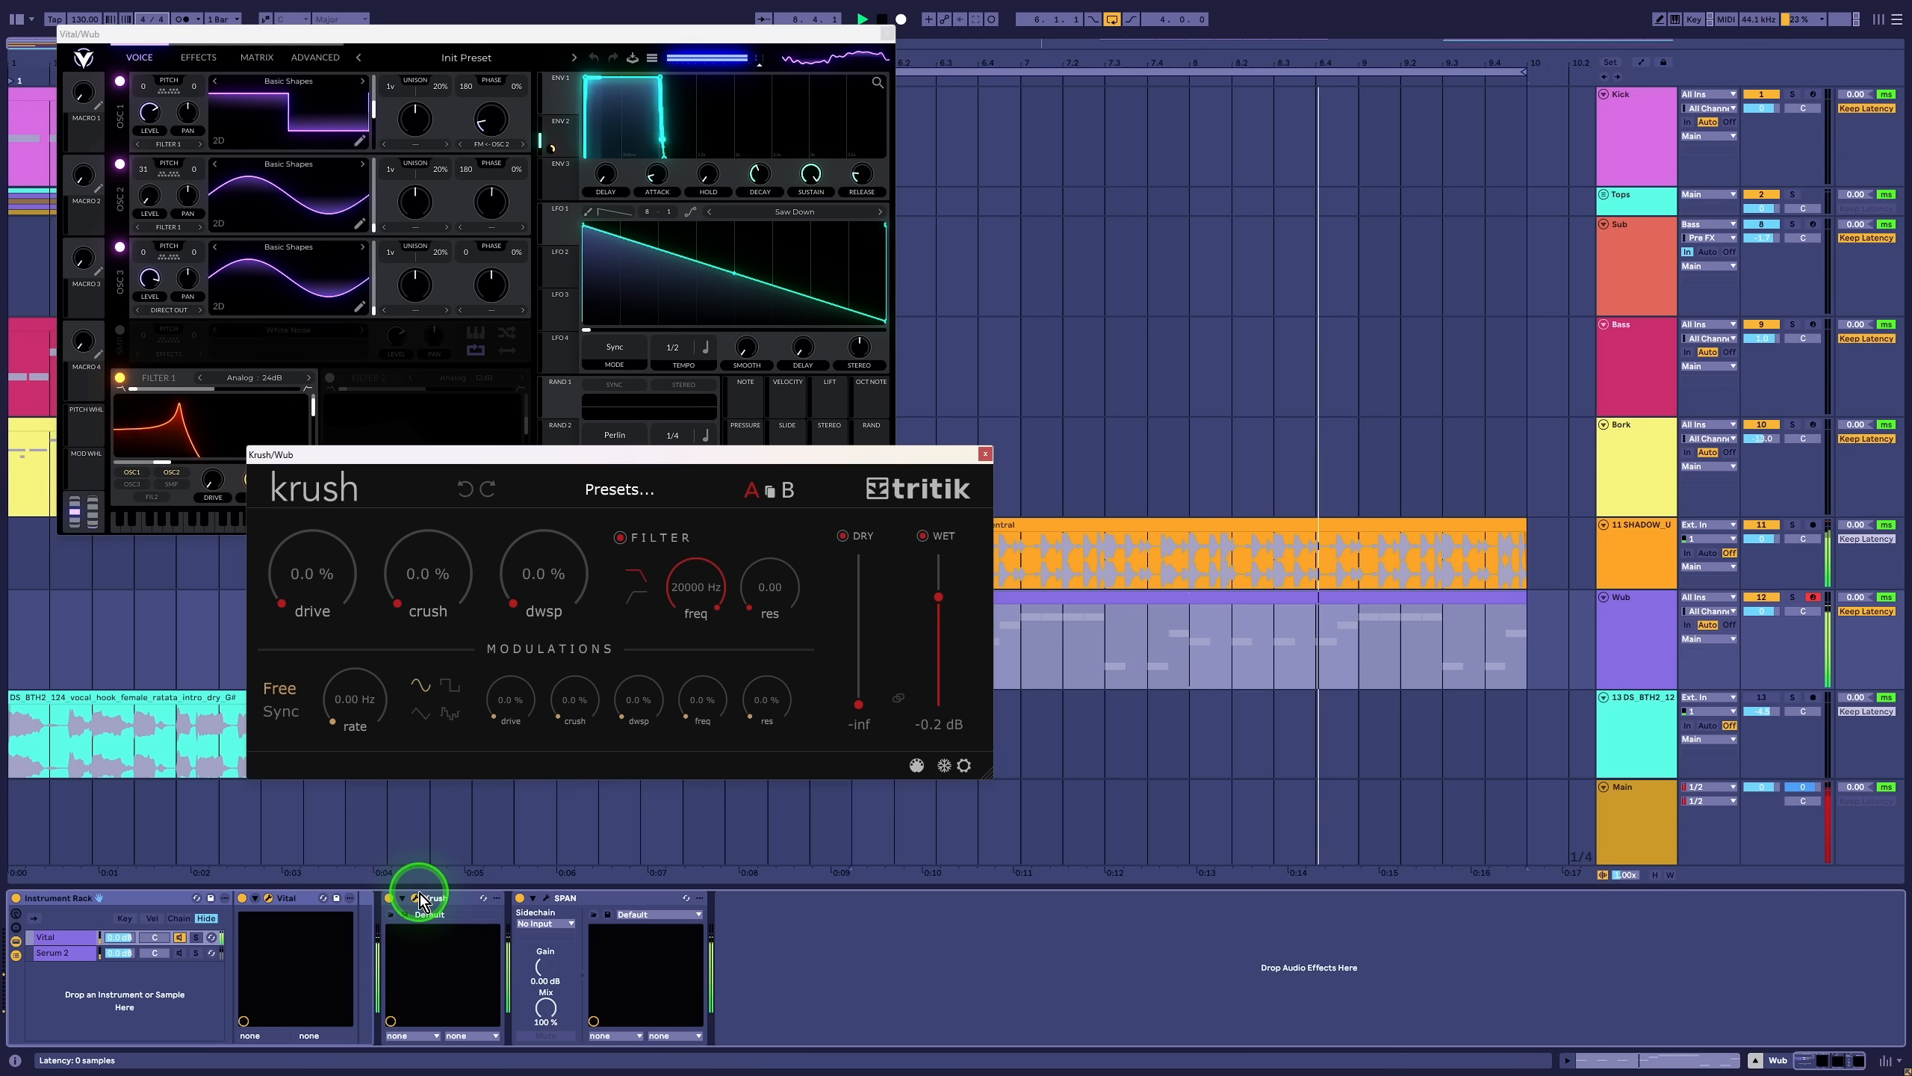
left_click_drag(821, 456, 1524, 129)
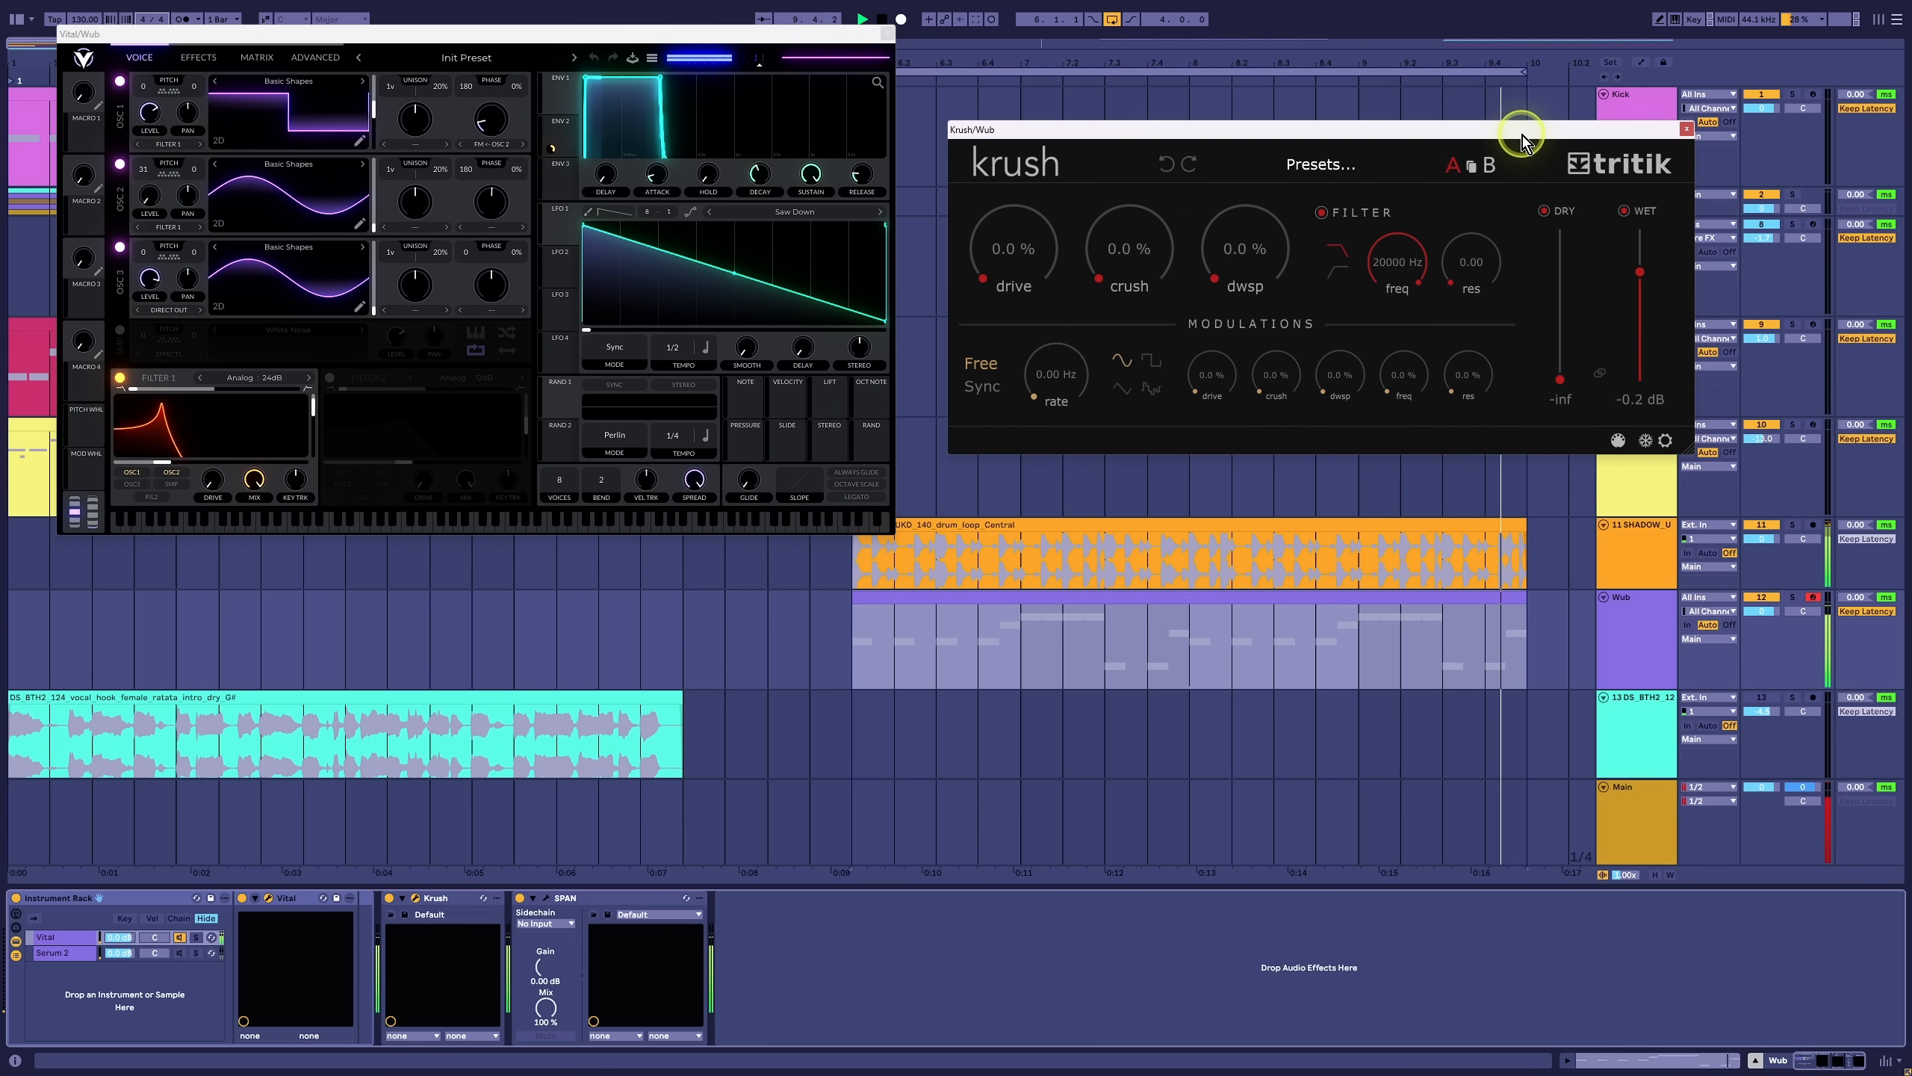
Step: Raise Krush's downsample amount on the Wub track to 36%
left_click_drag(1272, 289, 1240, 202)
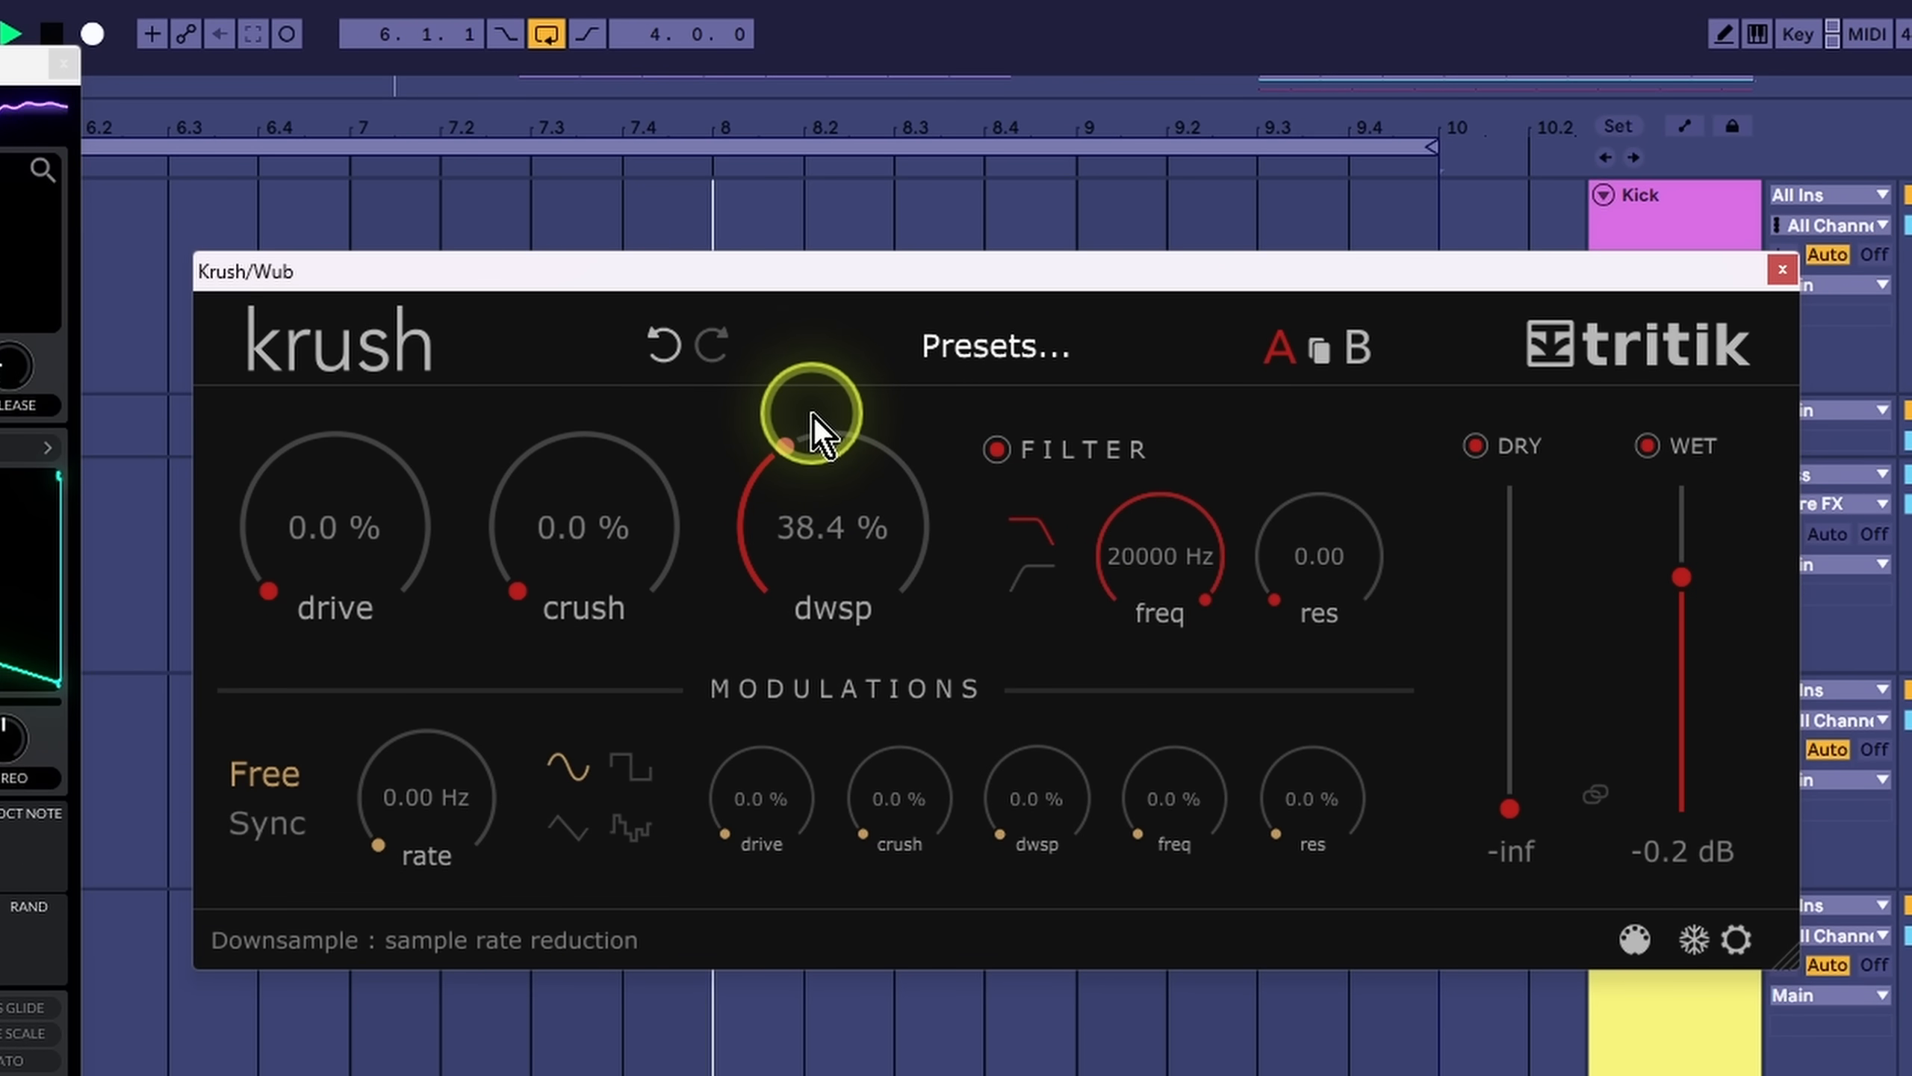
left_click_drag(811, 415, 763, 413)
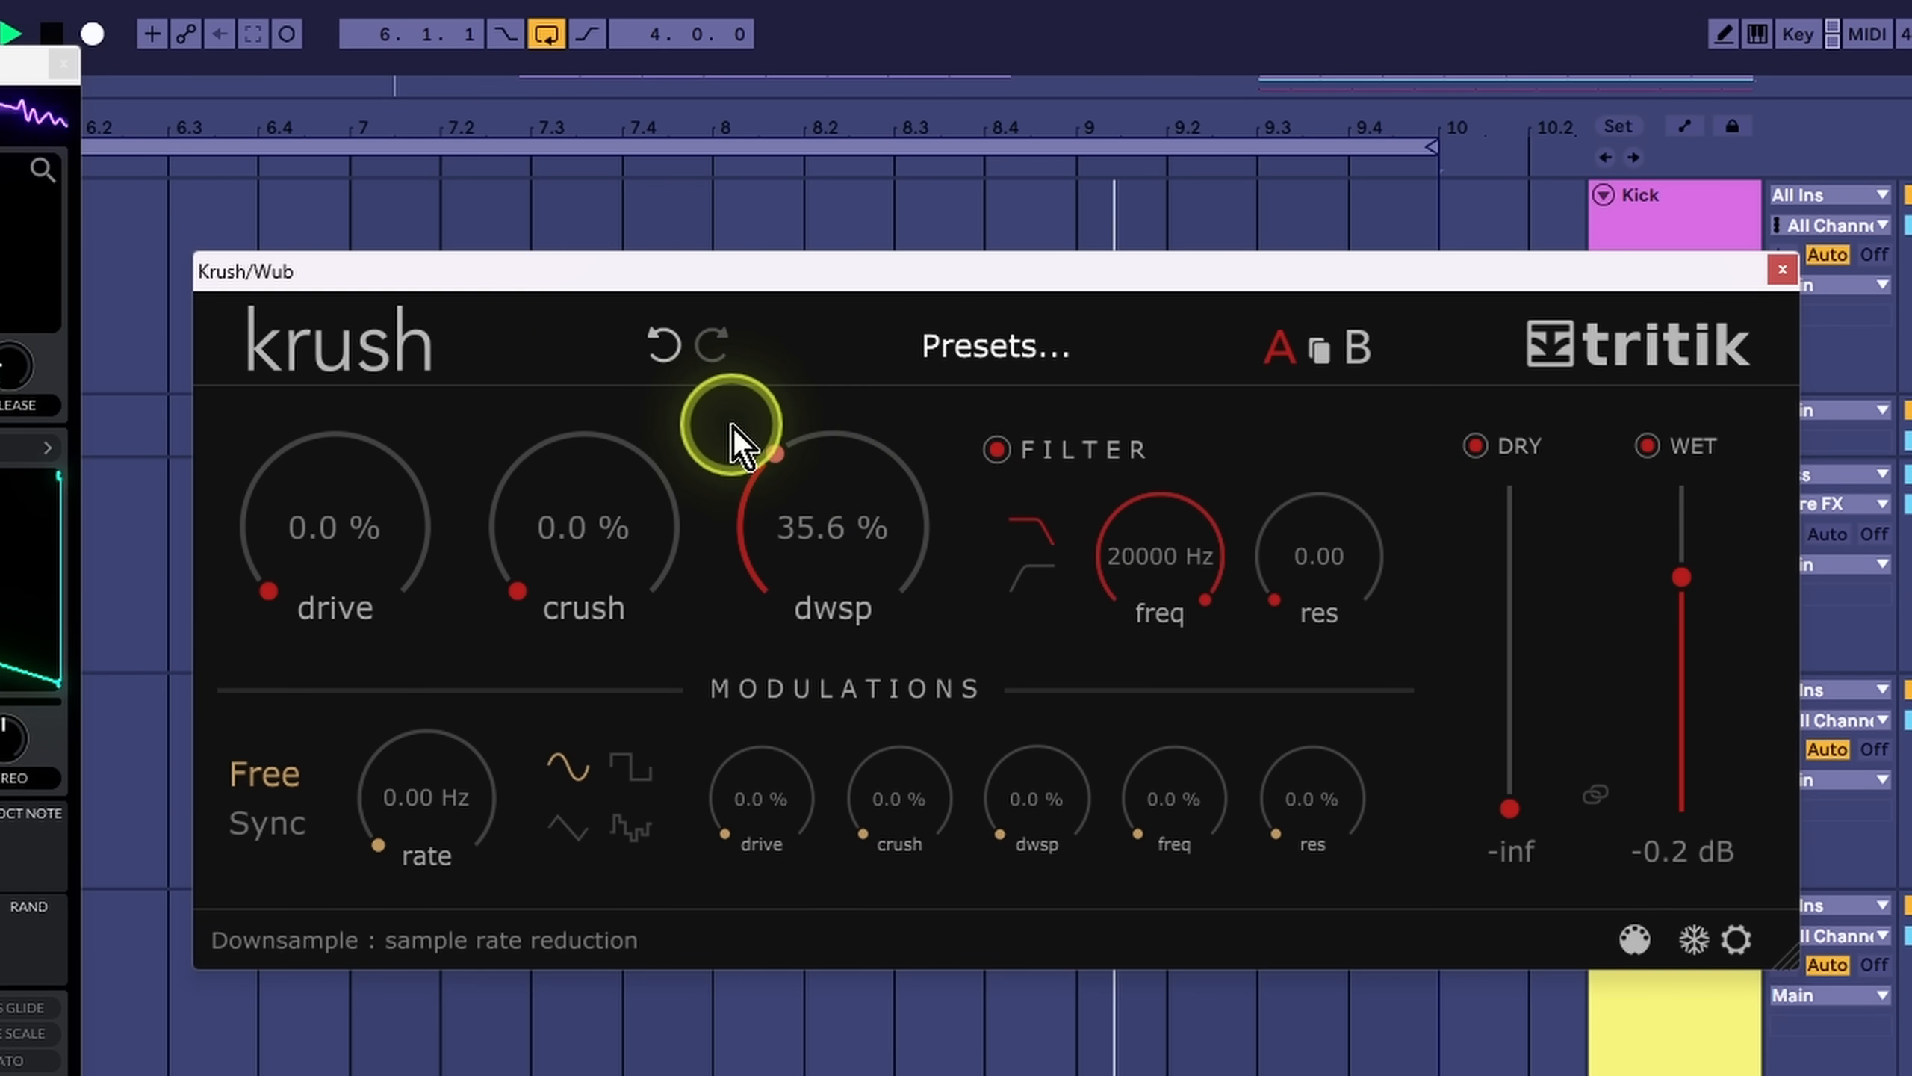
left_click_drag(735, 425, 729, 431)
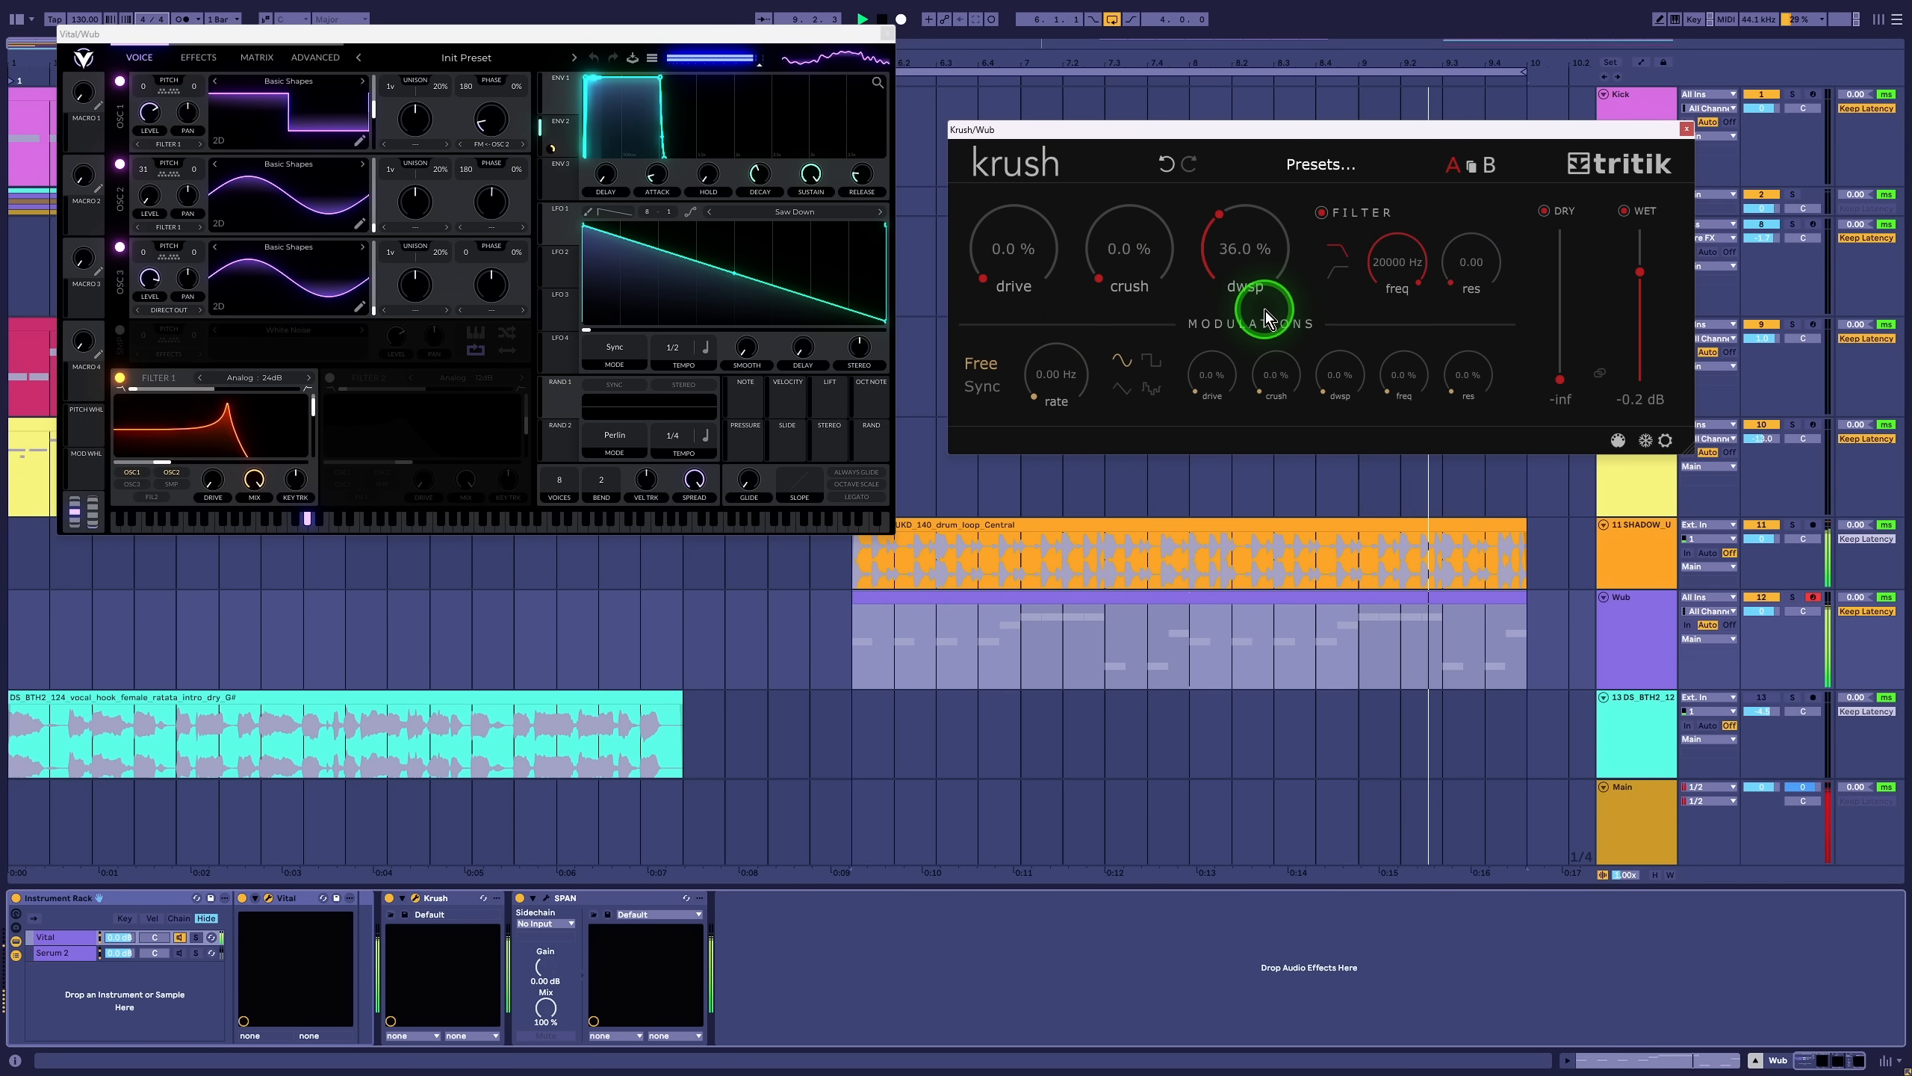
Step: Open the SPAN analyzer on the Wub track and examine the downsampled sound's frequency spectrum
left_click(735, 922)
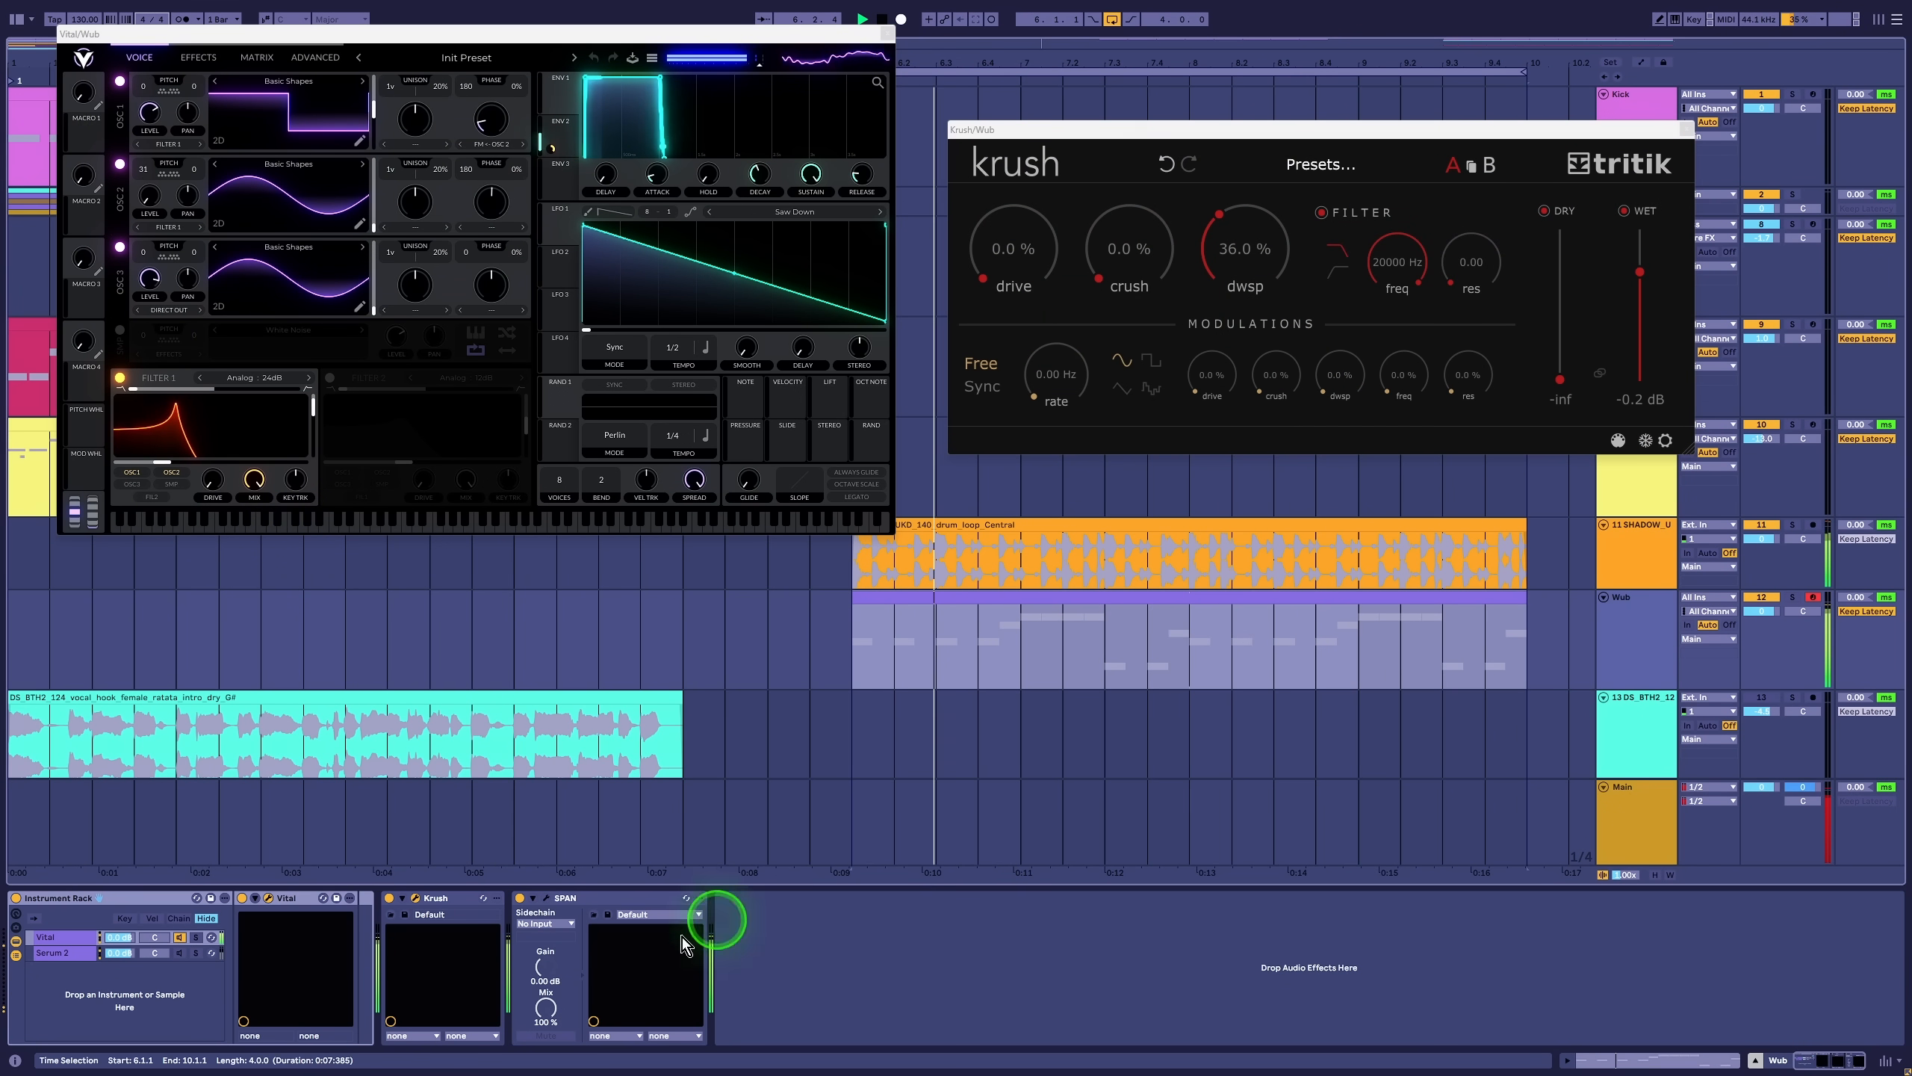
left_click(545, 898)
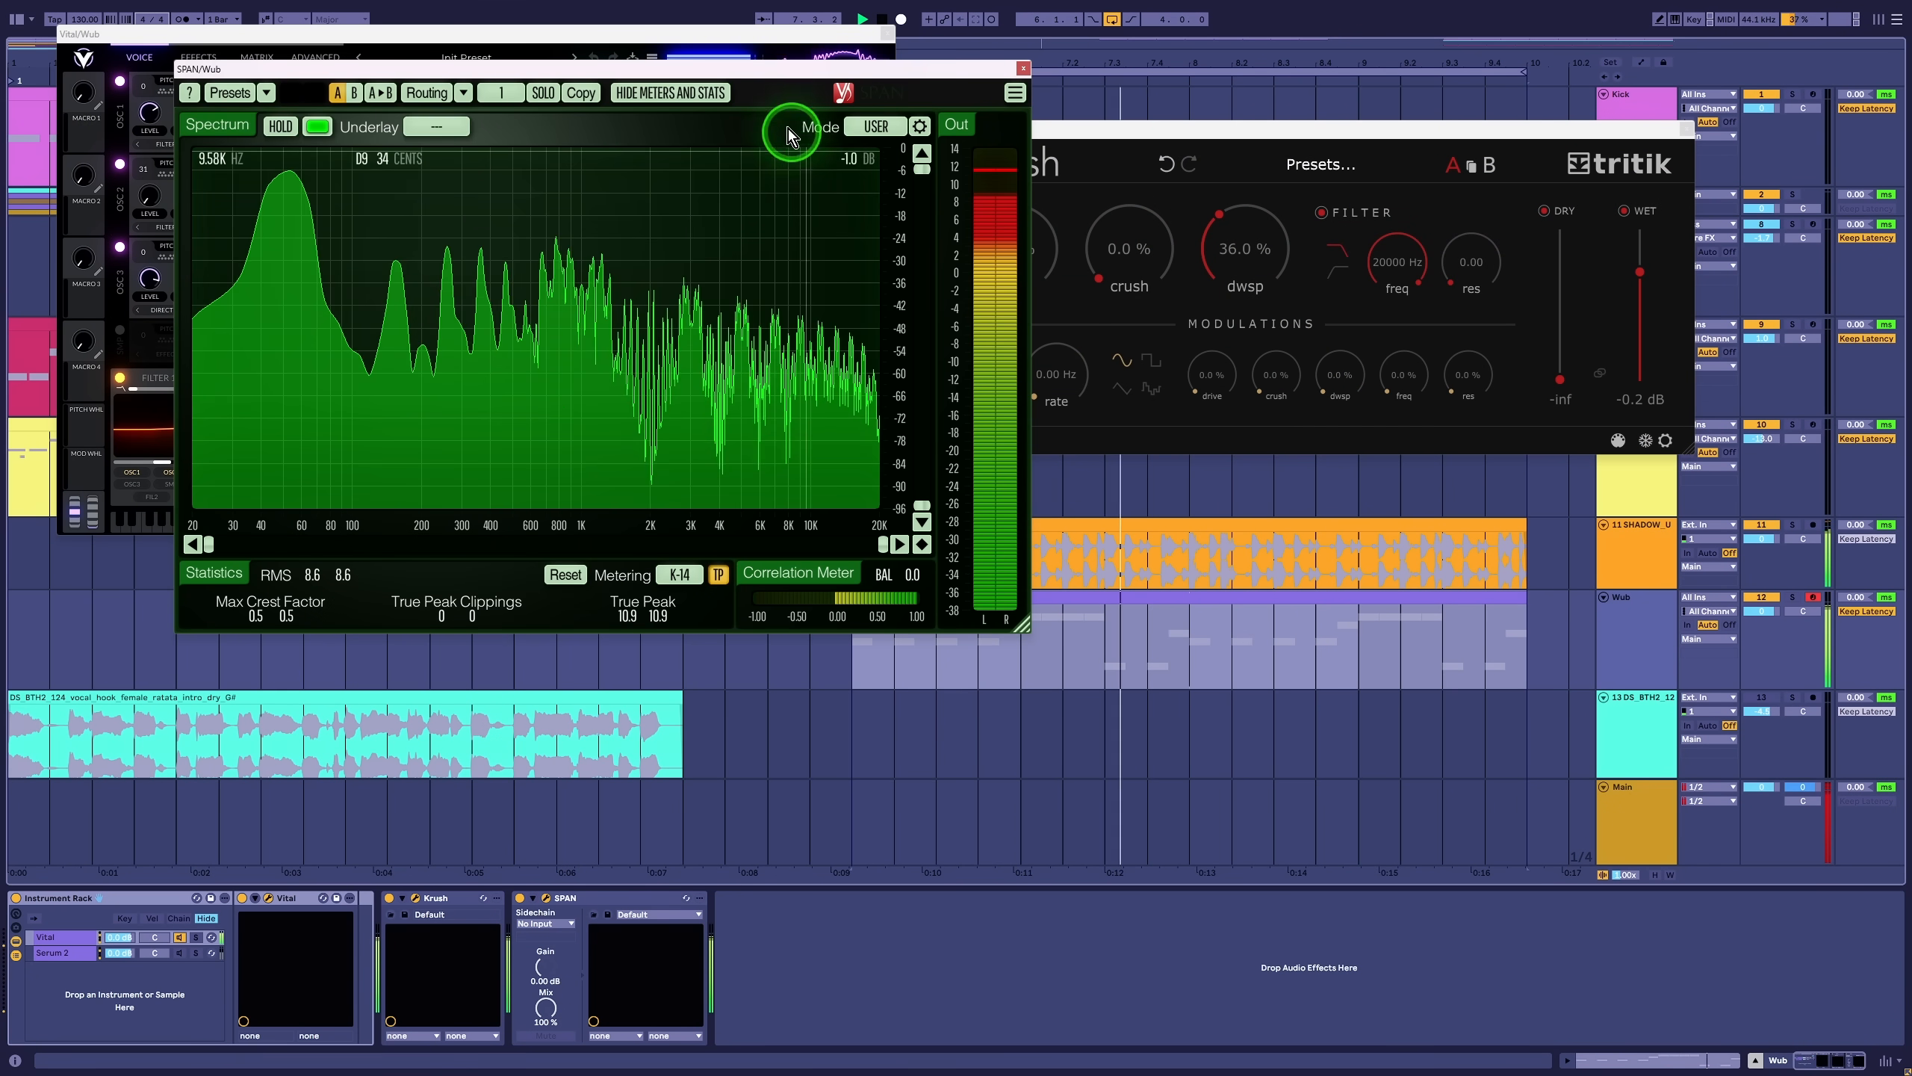
left_click_drag(787, 72, 910, 174)
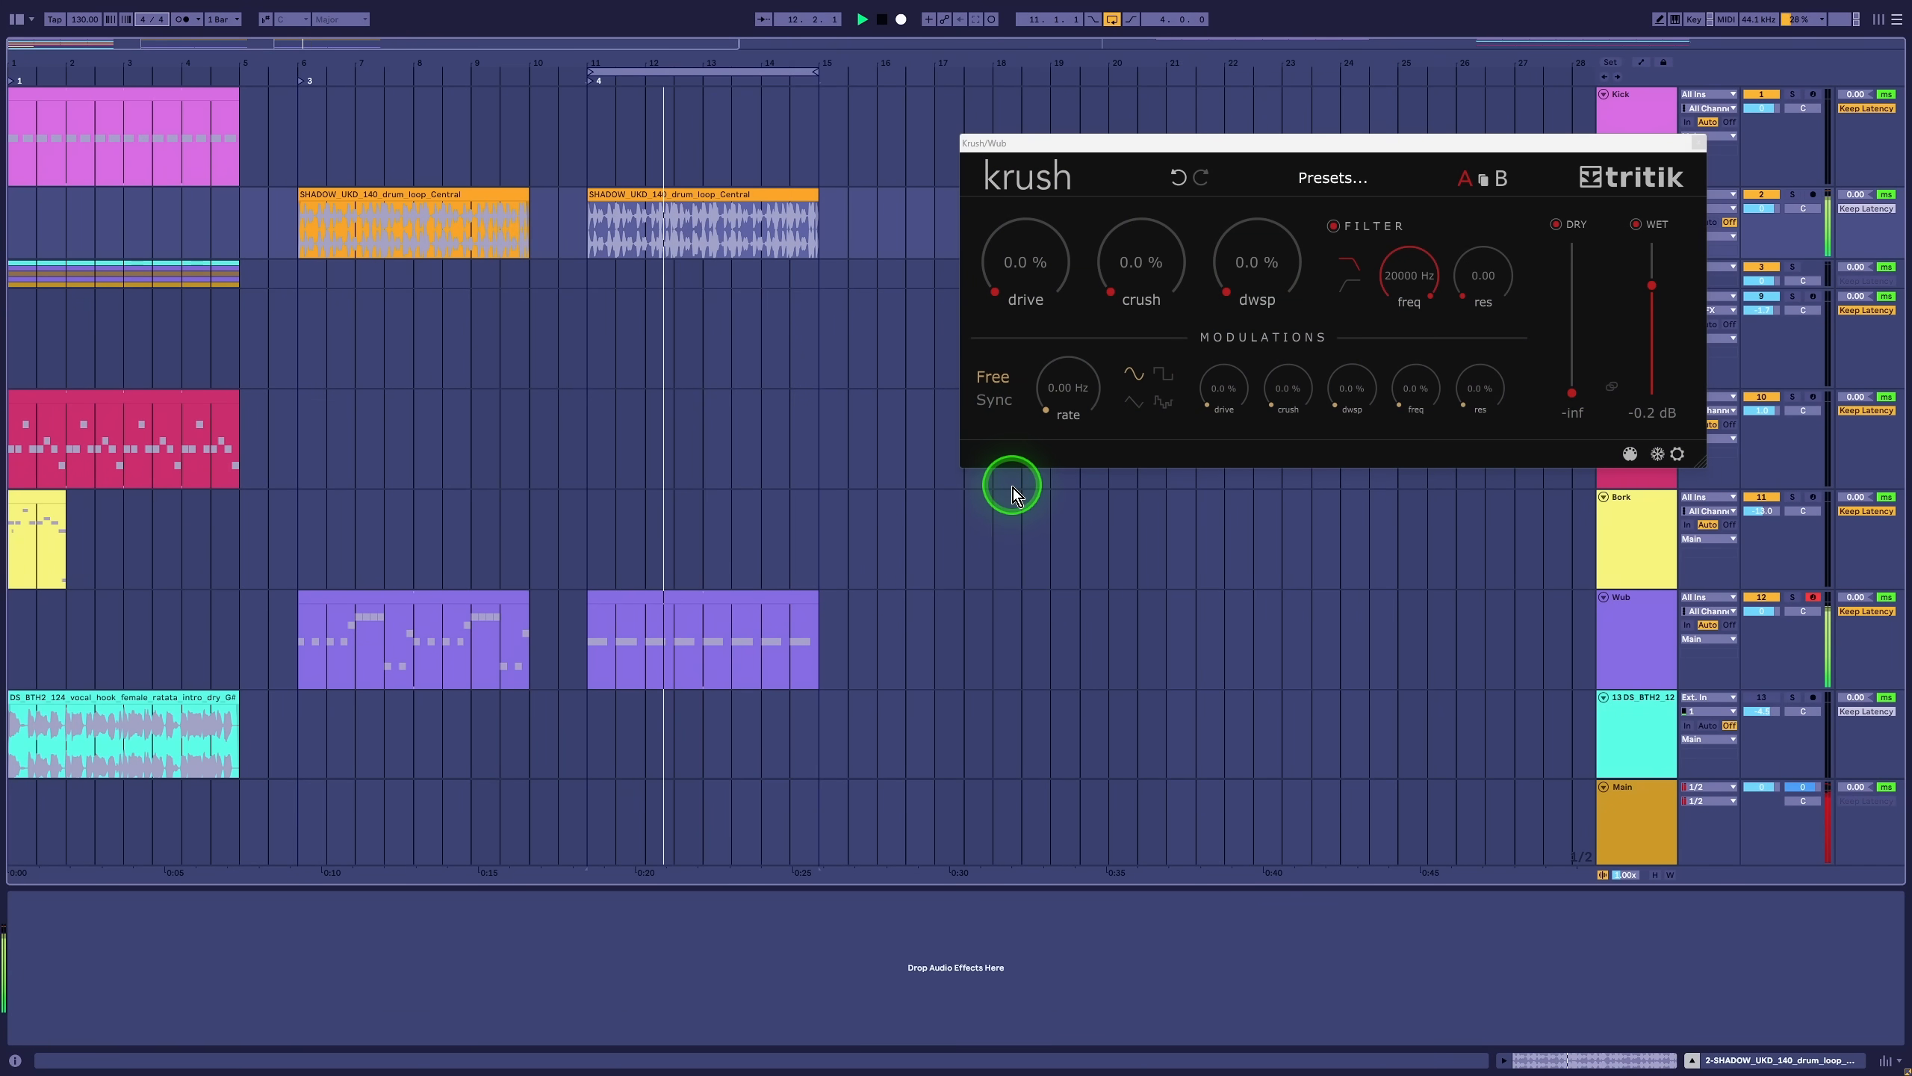
Step: Bring up Krush's downsample amount to 36% on the Wub section at marker 4 during playback
left_click_drag(1280, 286, 1292, 262)
left_click_drag(1157, 315, 1159, 280)
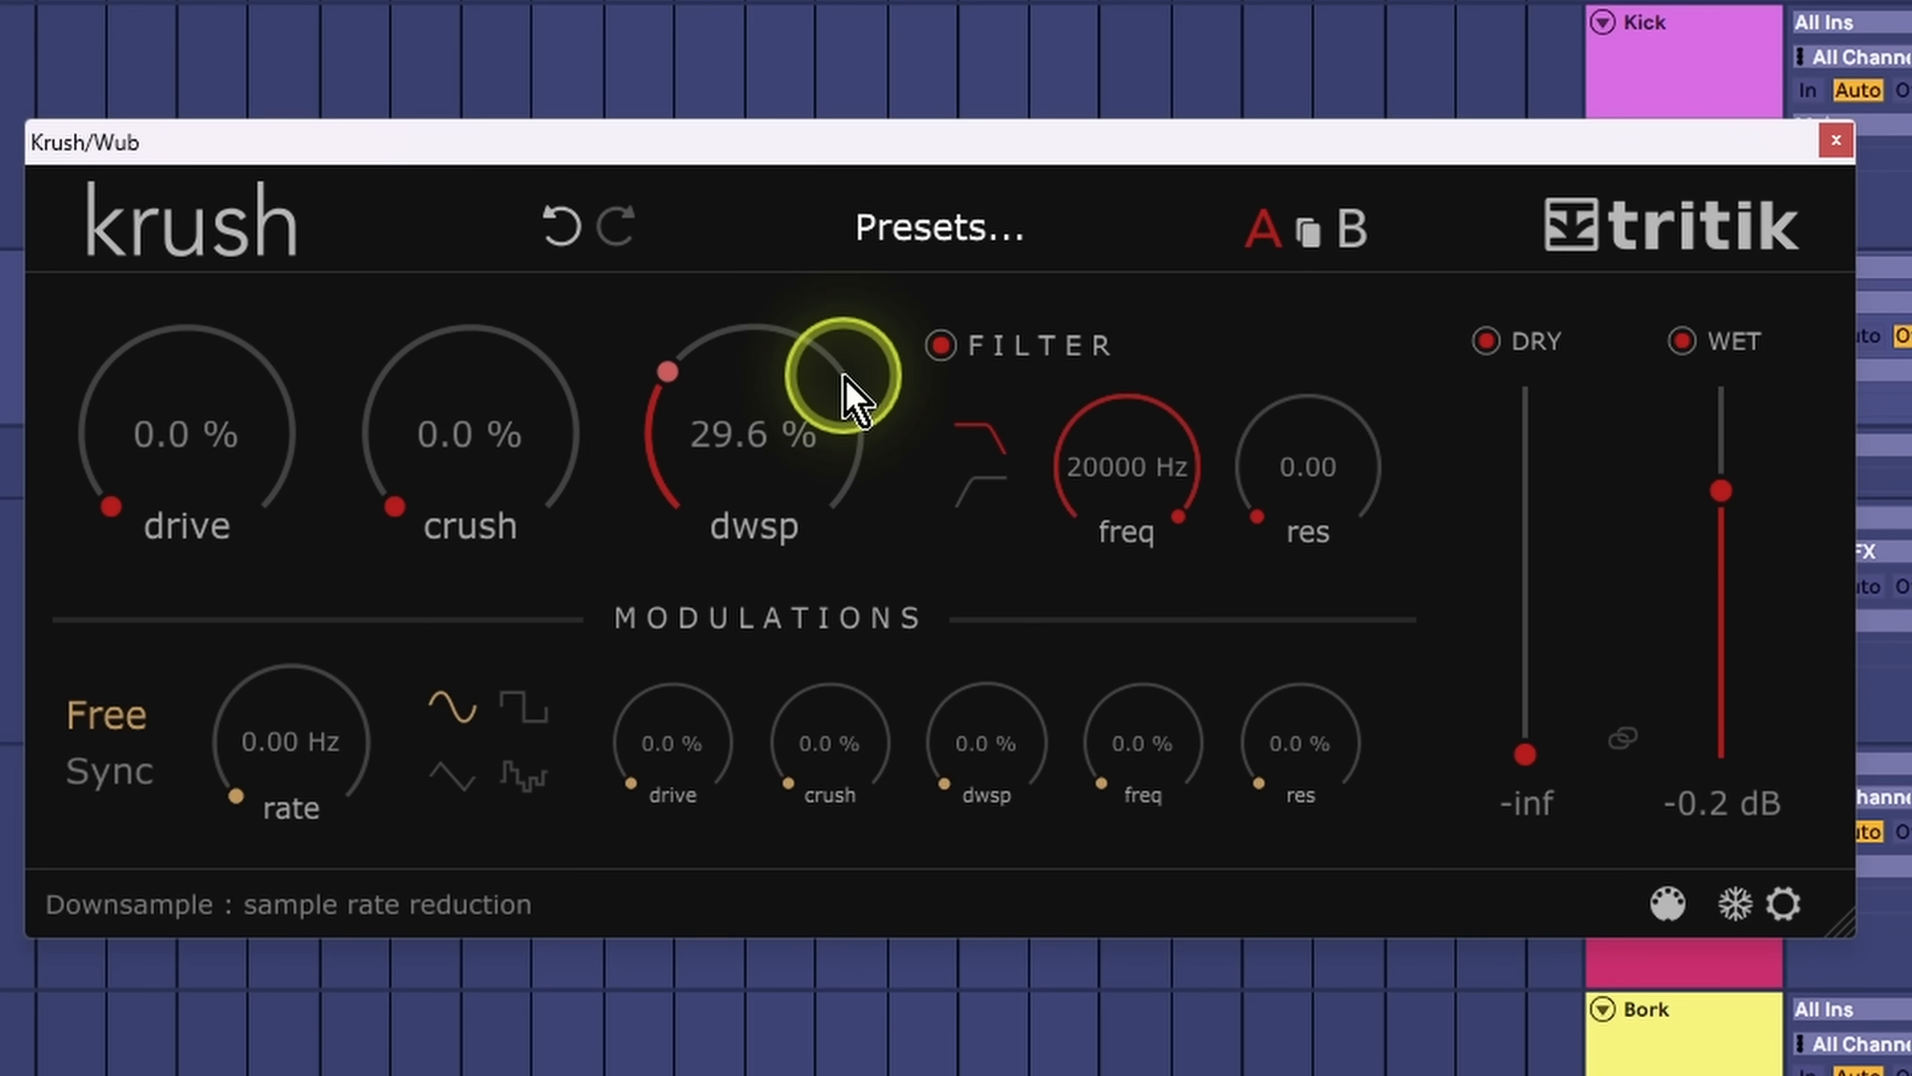
mouse_move(845, 375)
left_mouse_down()
mouse_move(820, 365)
mouse_move(807, 402)
mouse_move(842, 371)
mouse_move(831, 335)
mouse_move(811, 360)
mouse_move(828, 302)
mouse_move(830, 346)
left_mouse_up()
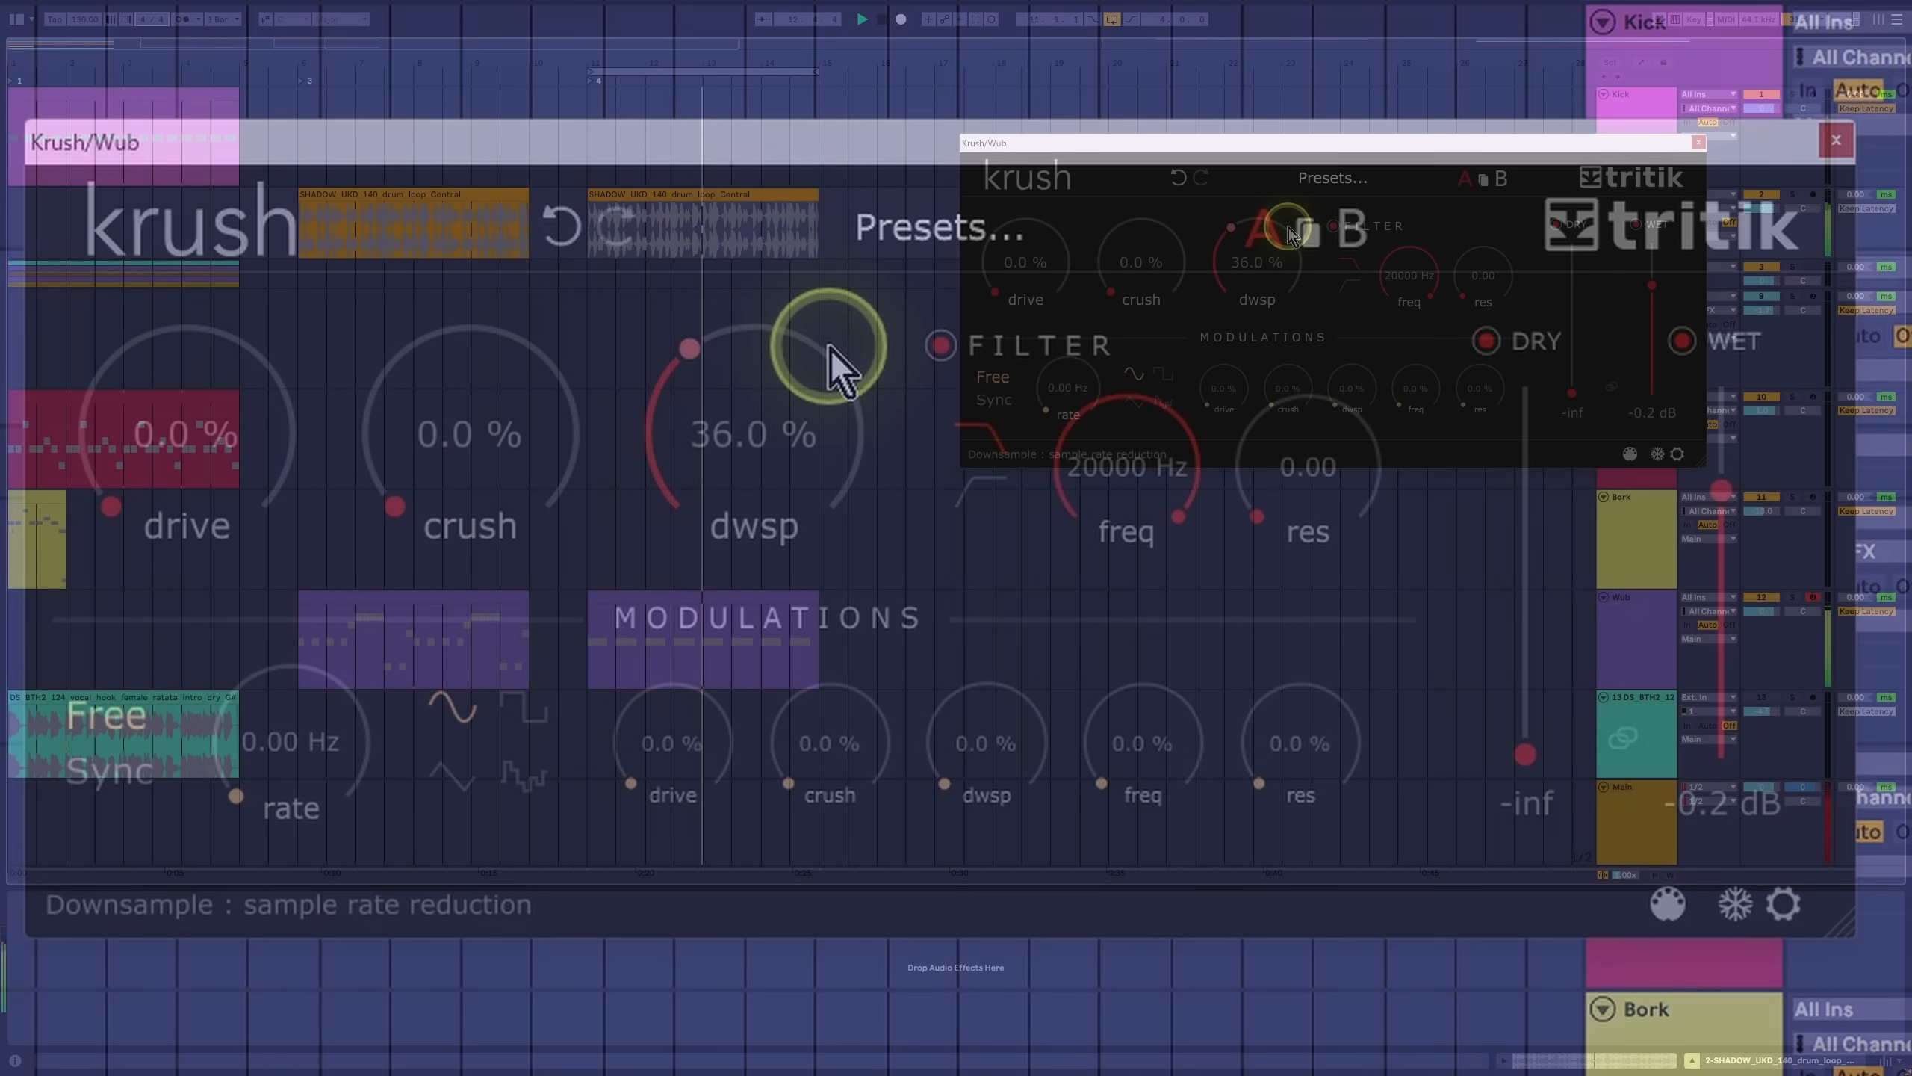
left_click_drag(831, 346, 831, 347)
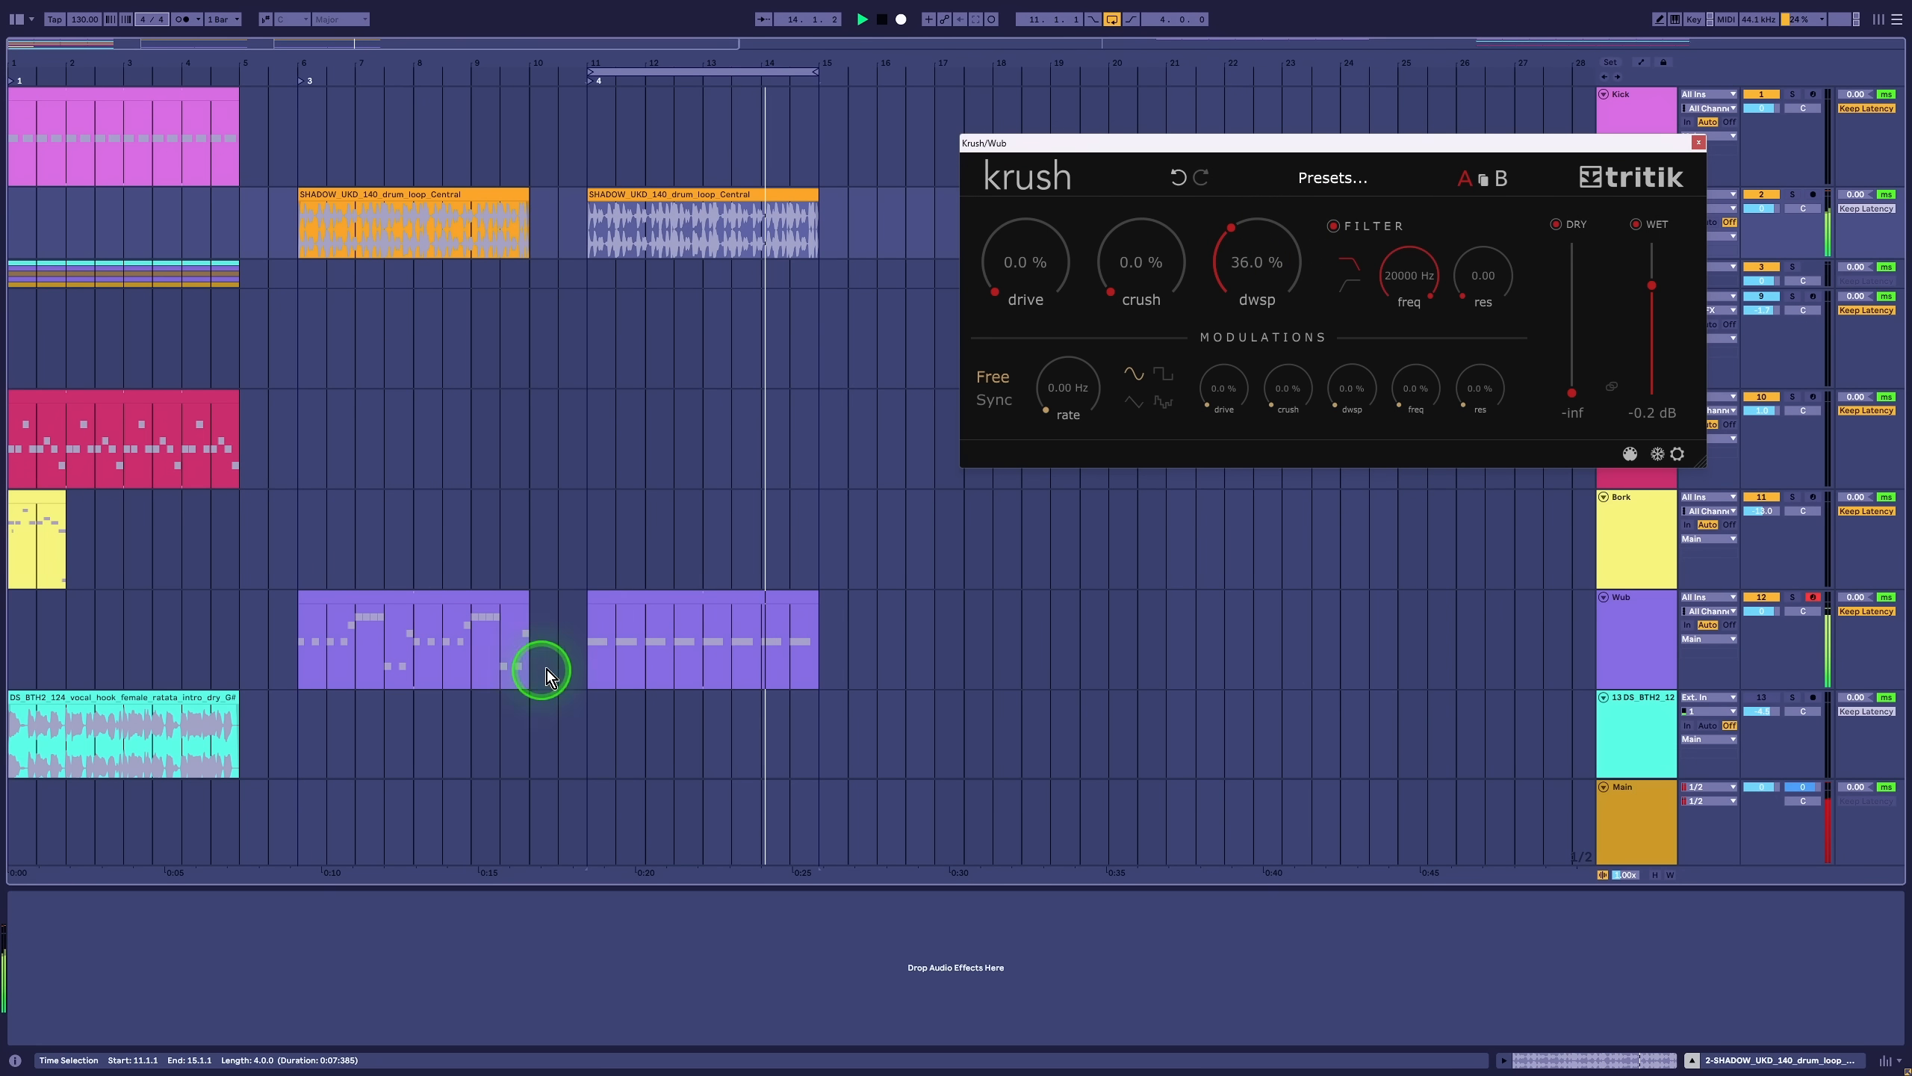
Step: Move the playback loop to the Wub section at marker 3 and reset Krush's downsample amount to 0%
left_click(632, 634)
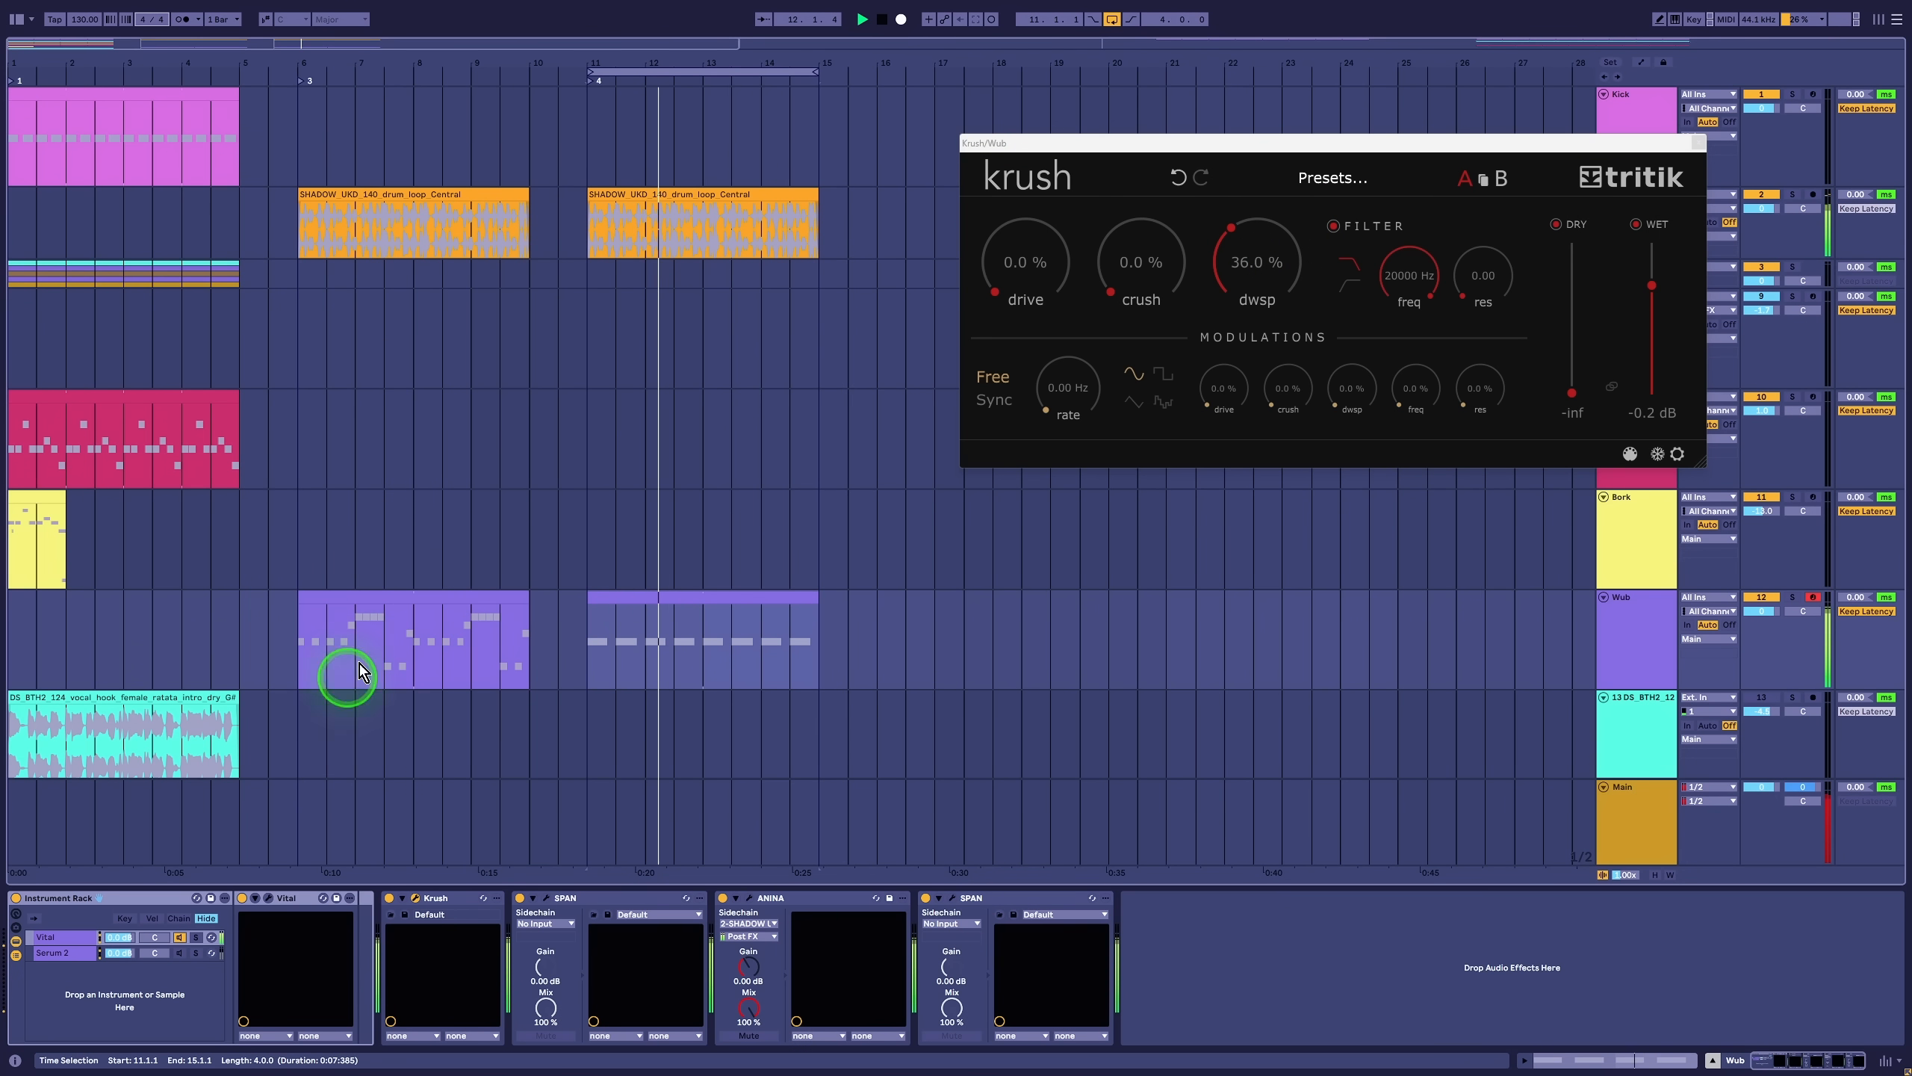
left_click(301, 79)
left_click_drag(673, 71, 376, 77)
left_click_drag(1267, 259, 1229, 333)
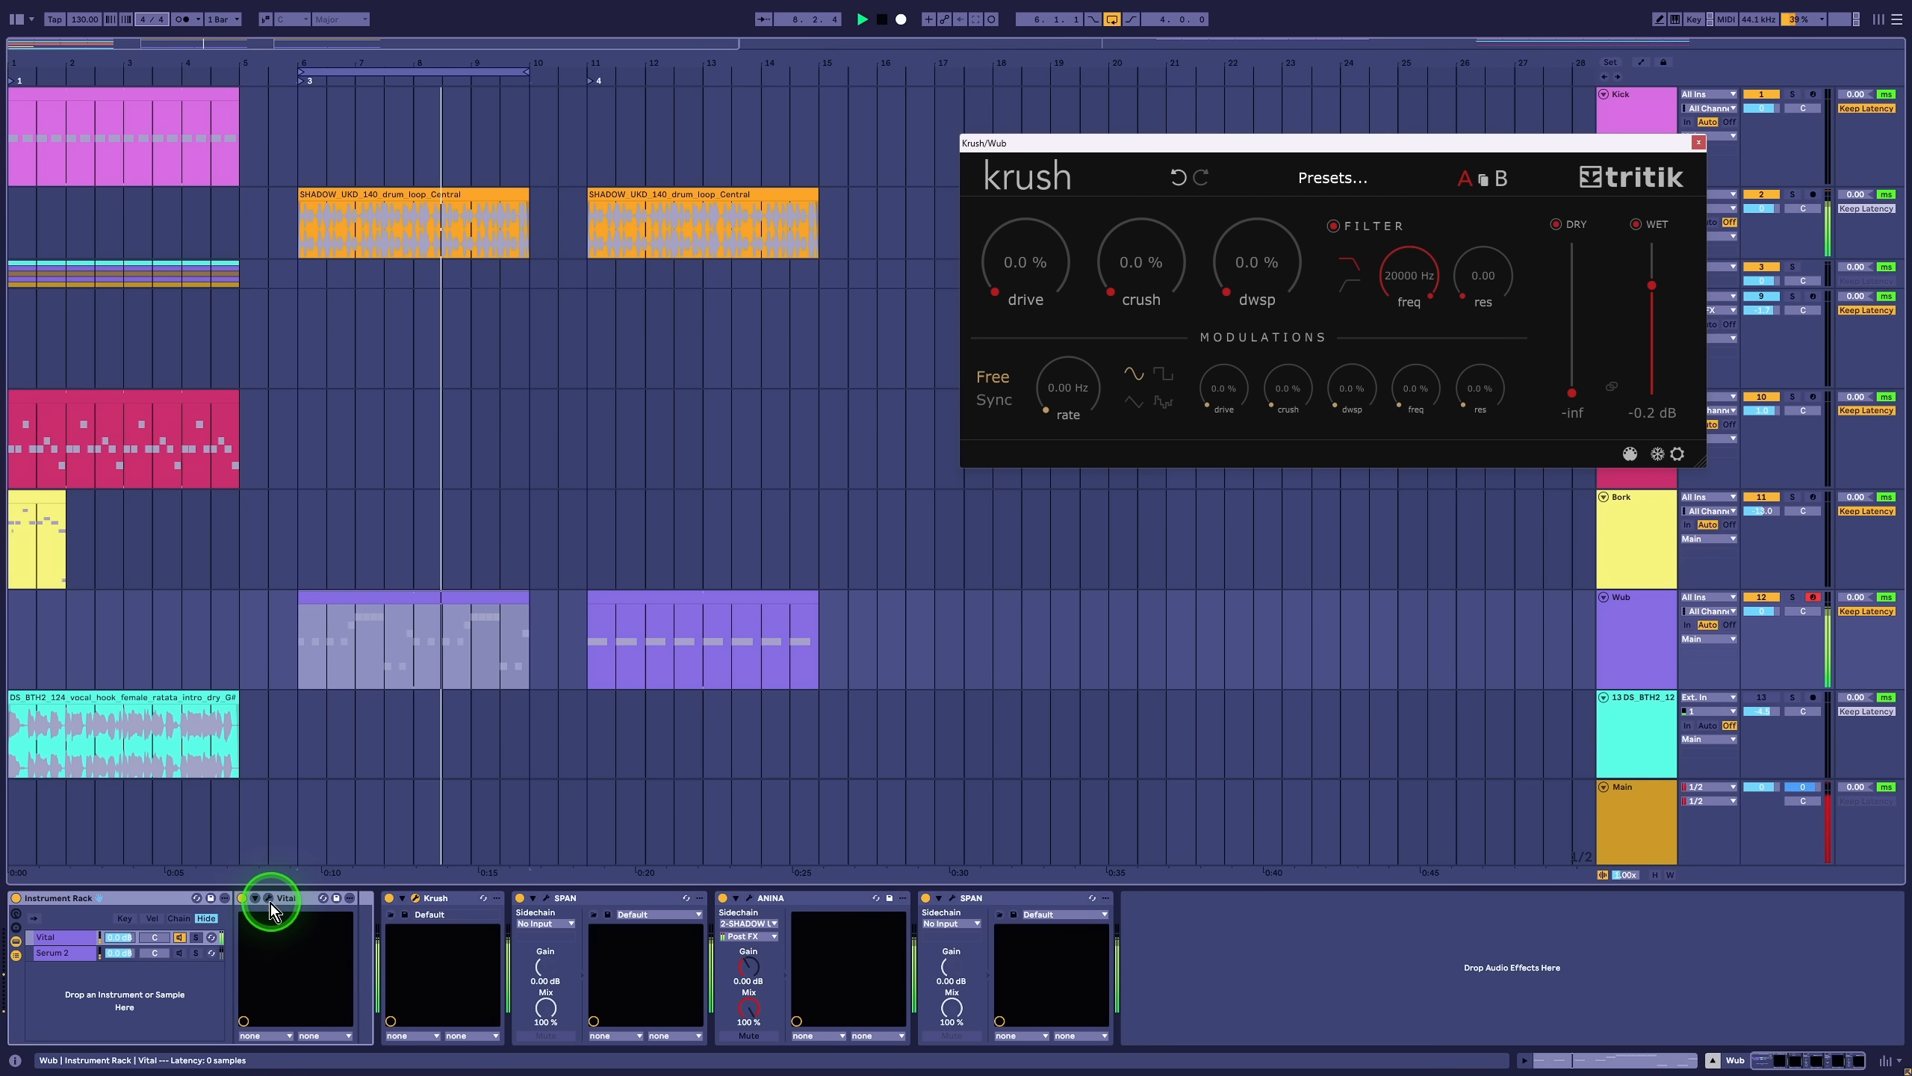
Step: Open Vital on the Wub track and choose Down Sample as its distortion effect's type
left_click(268, 900)
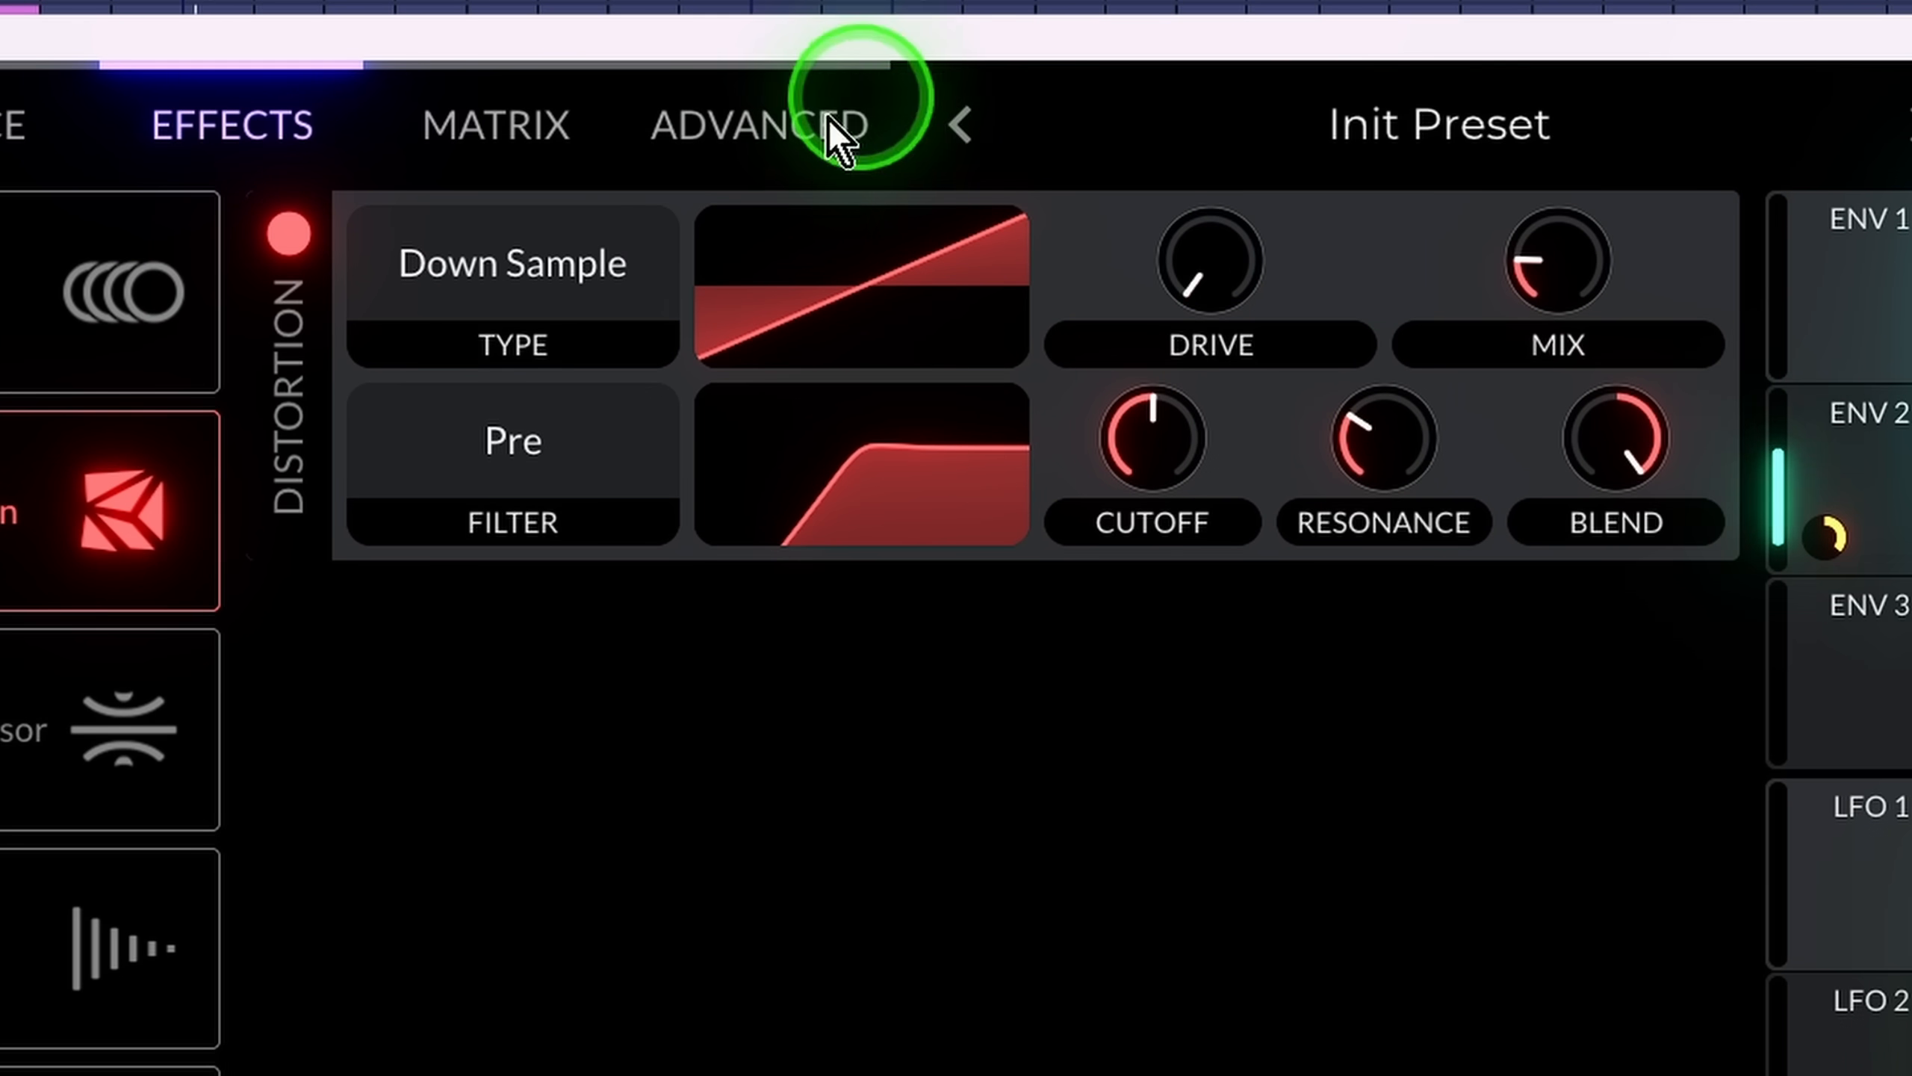
left_click(461, 278)
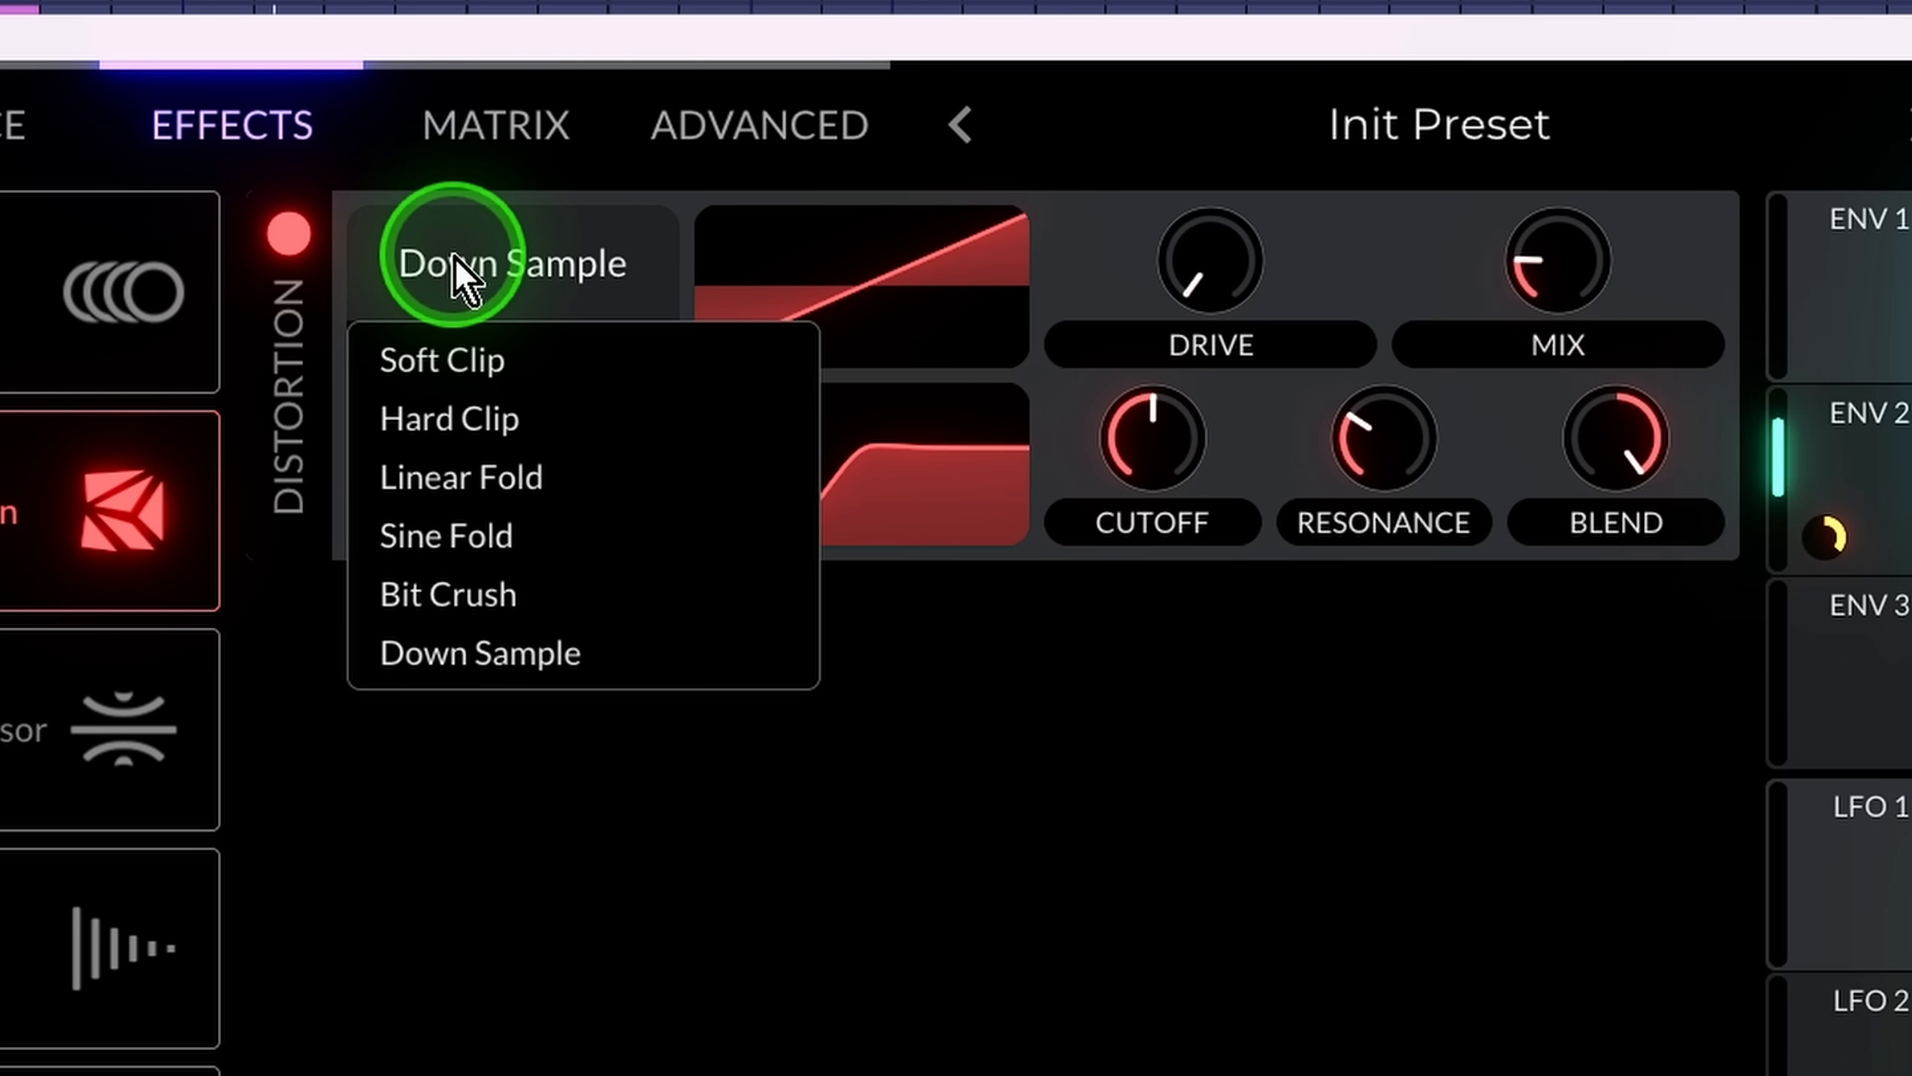
left_click(505, 655)
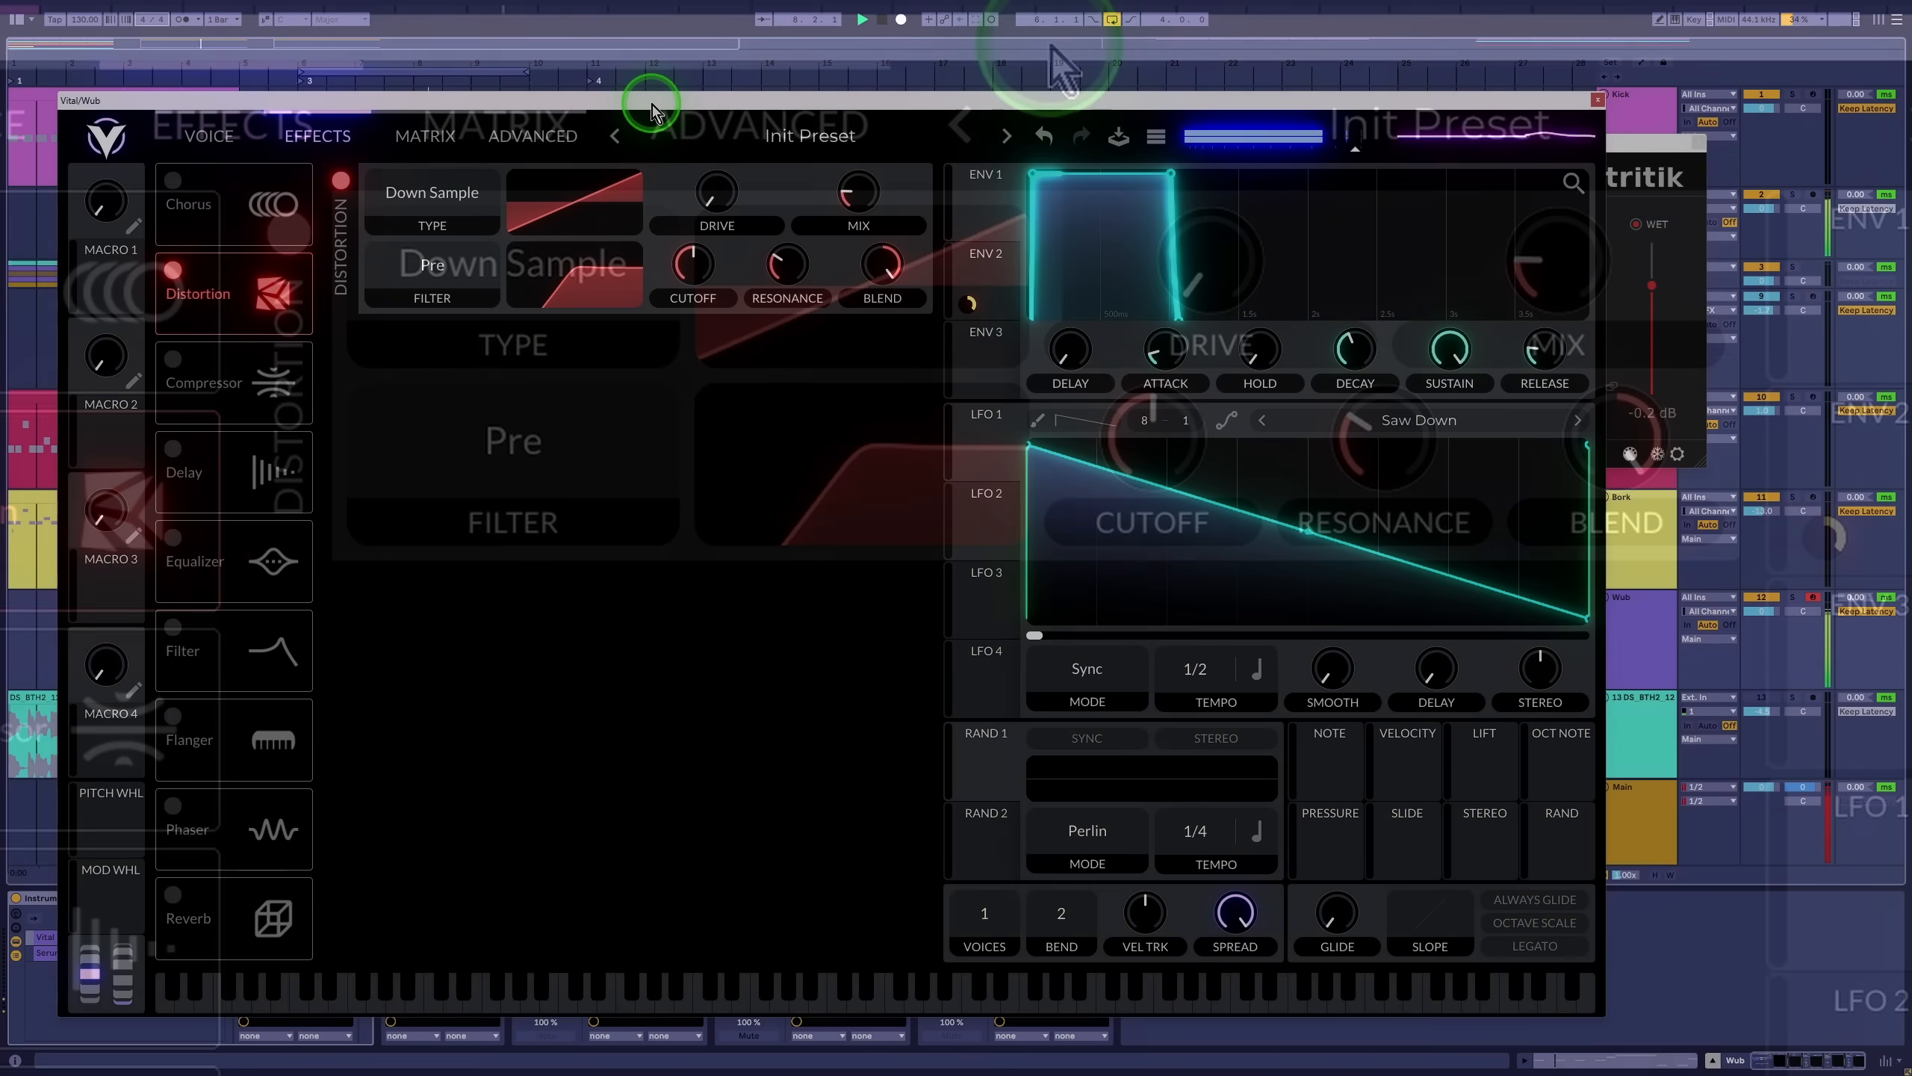
left_click_drag(652, 105, 642, 92)
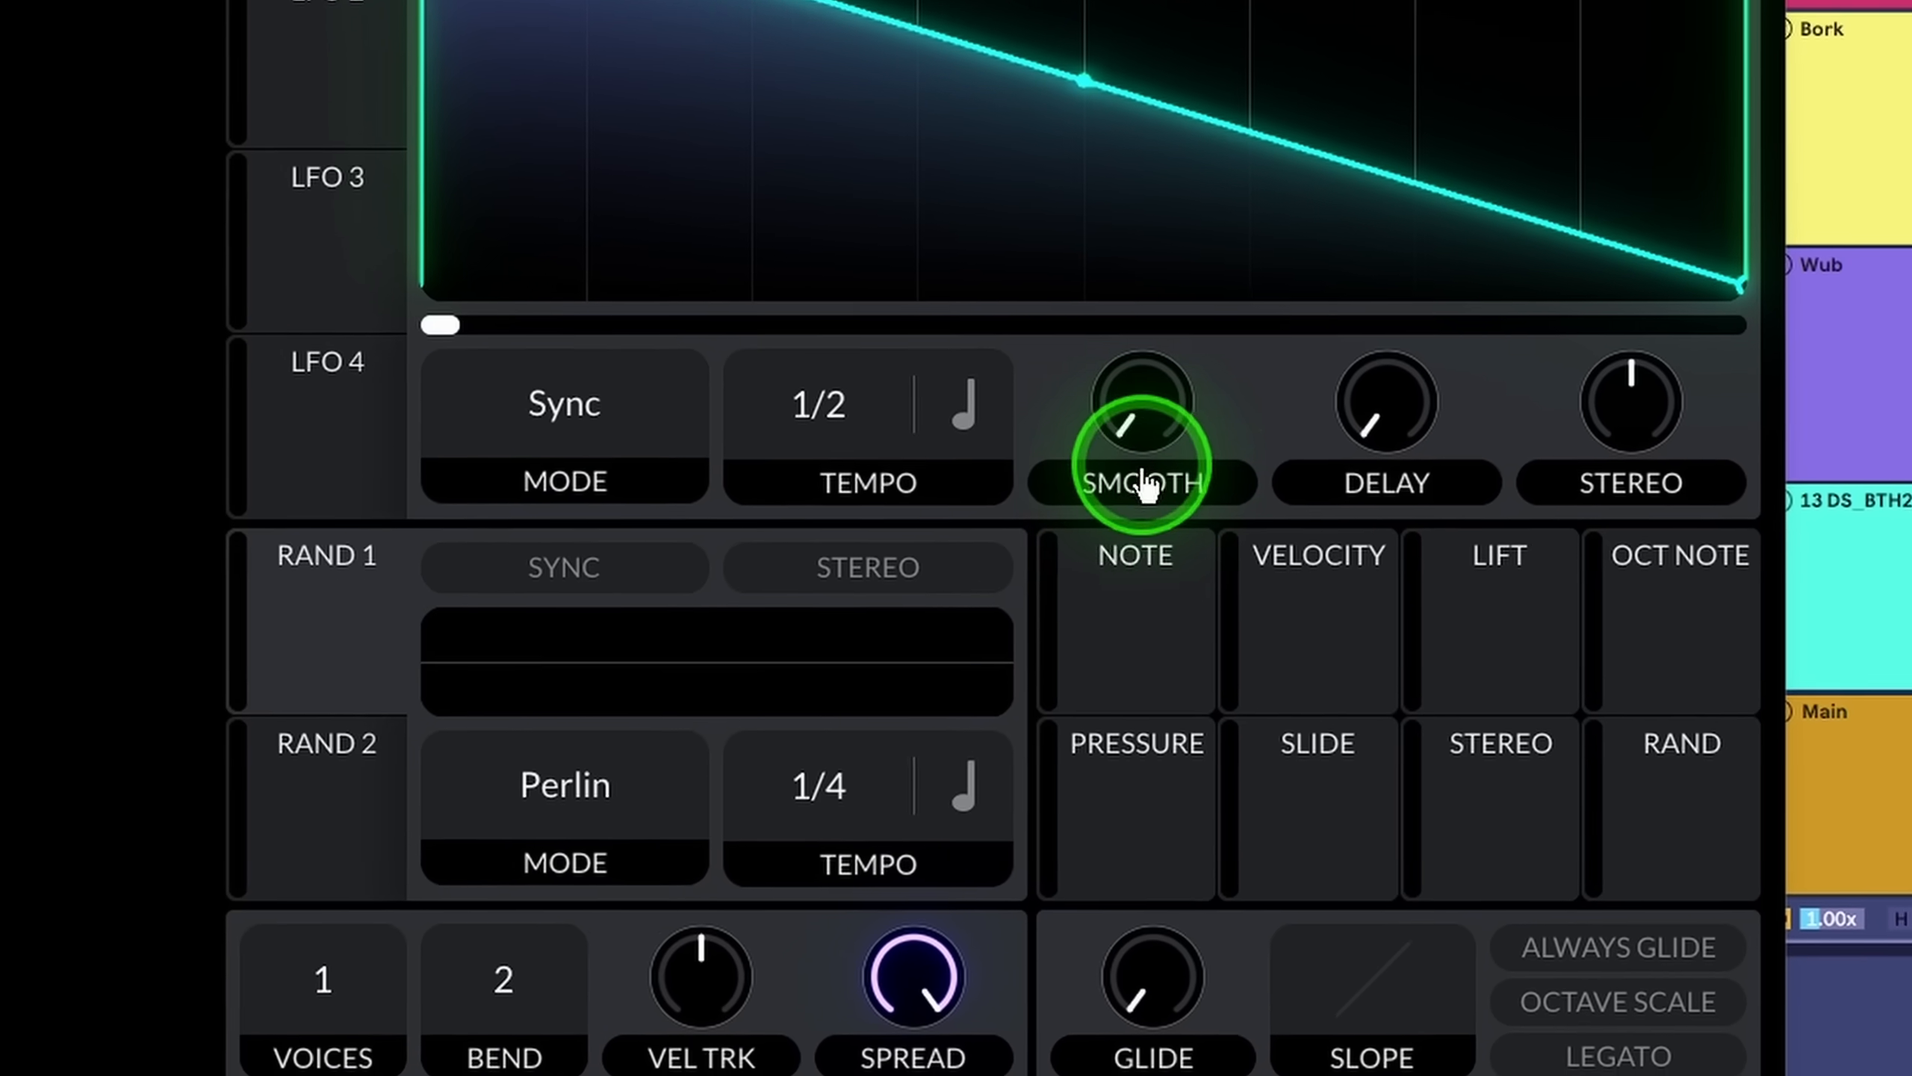
Step: Examine Vital's Note modulation source and the range of its on-screen keyboard
mouse_move(1332, 730)
left_click_drag(1115, 573, 1259, 633)
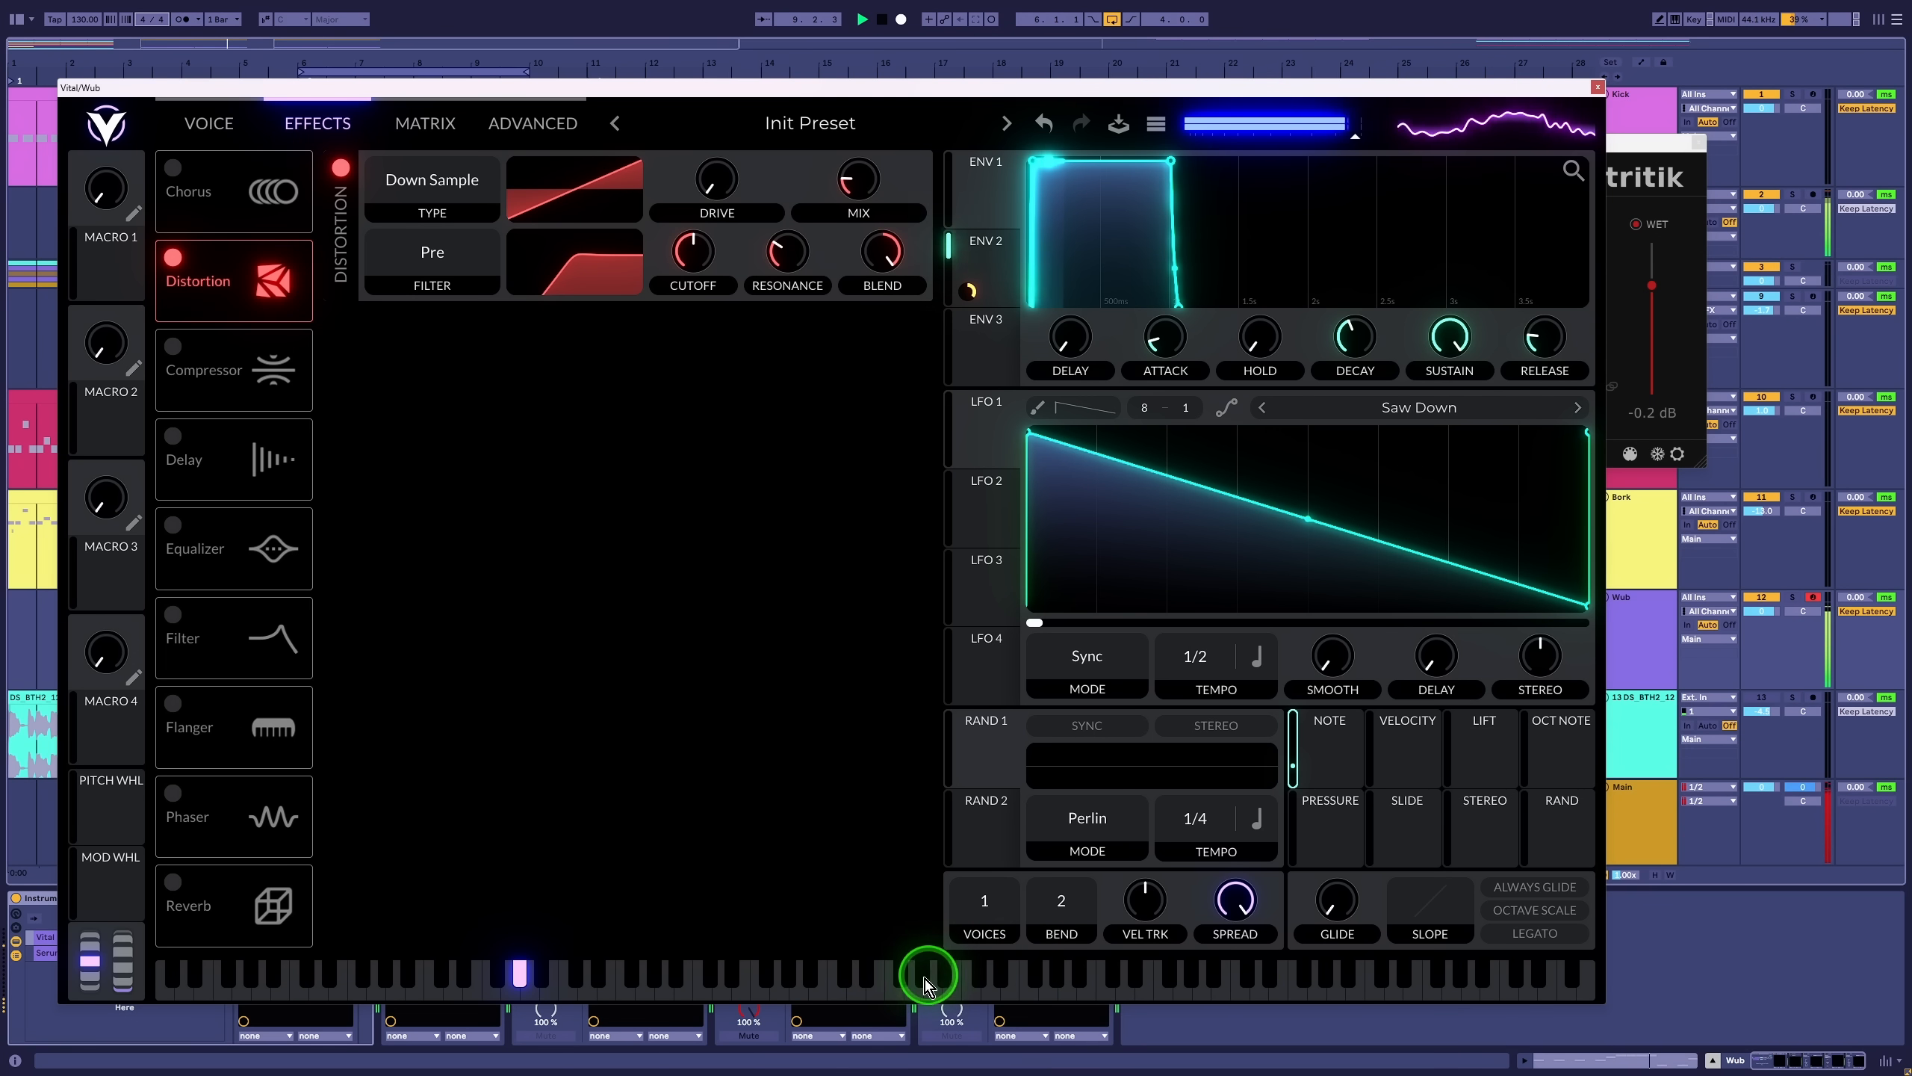
mouse_move(925, 977)
left_mouse_down()
mouse_move(841, 995)
mouse_move(358, 995)
mouse_move(461, 1025)
mouse_move(899, 1013)
mouse_move(476, 1002)
mouse_move(499, 1011)
left_mouse_up()
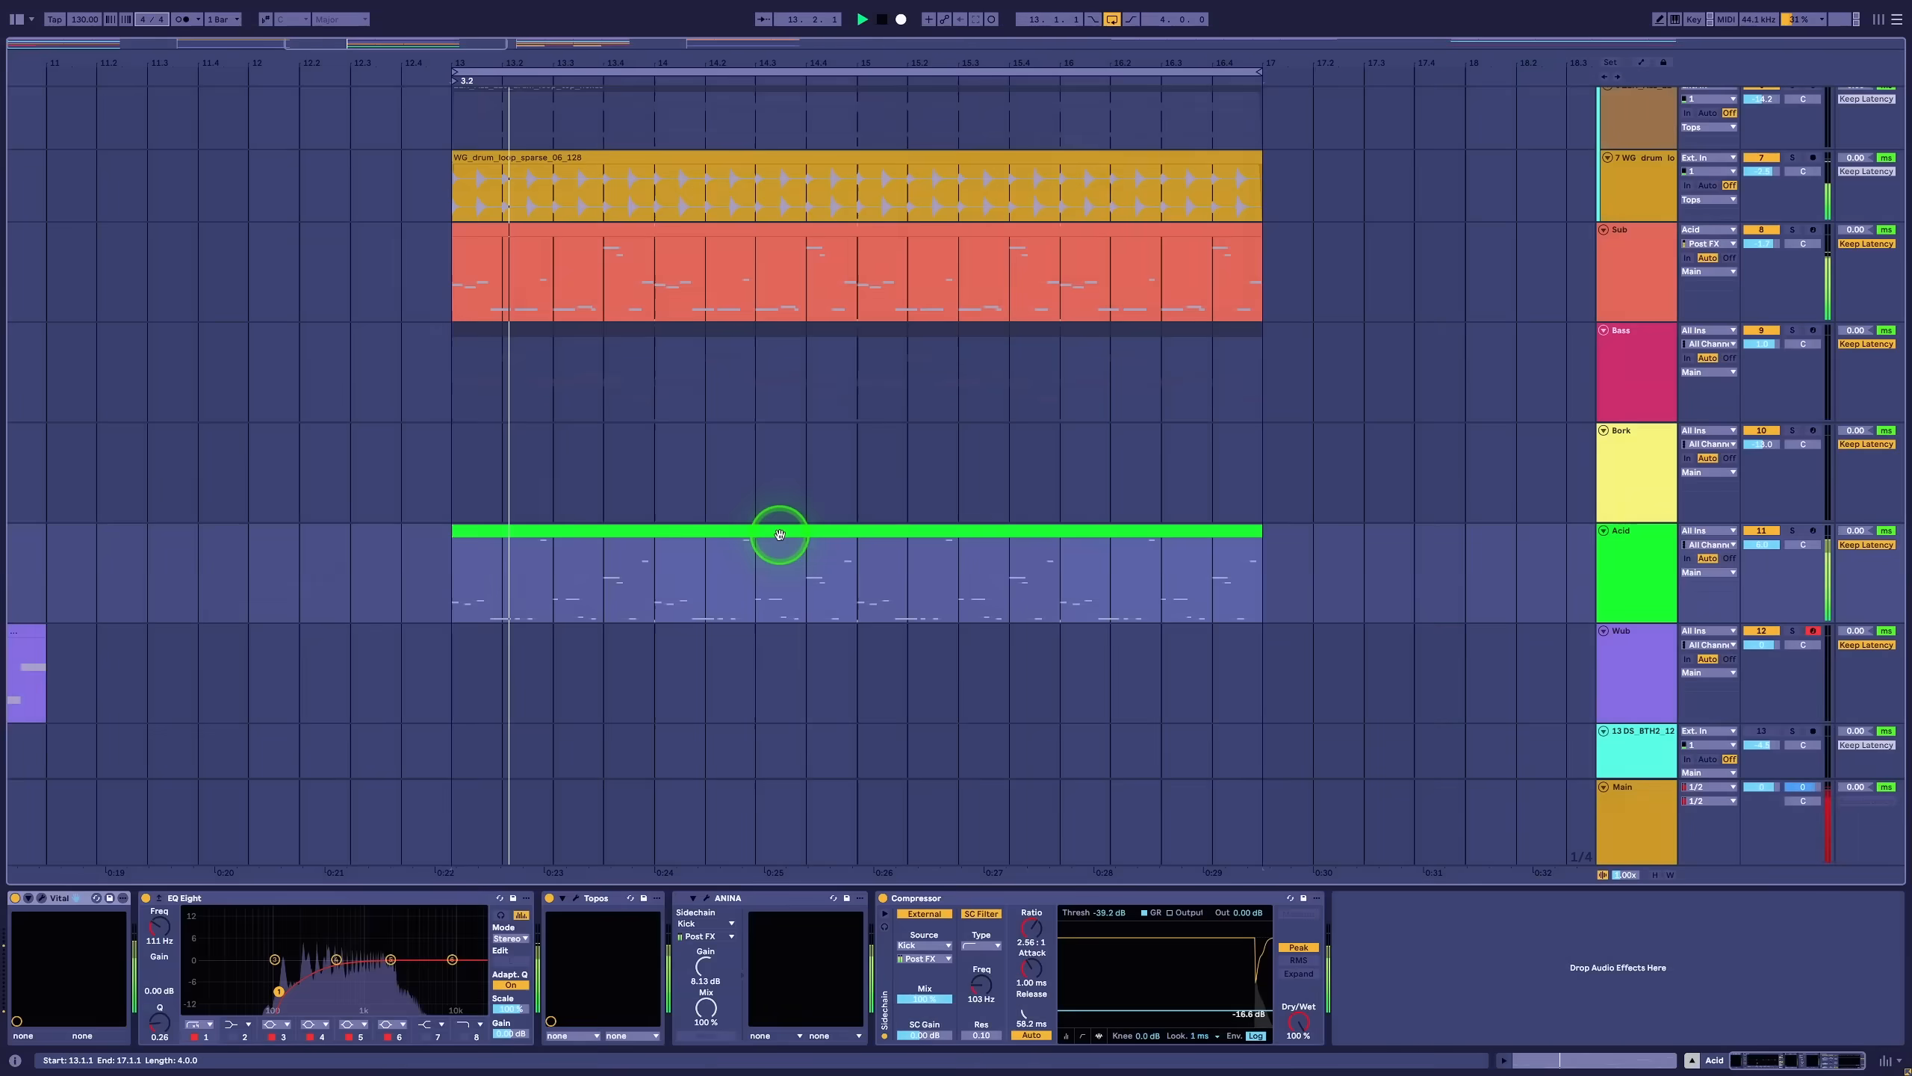
Step: Open the Acid clip and examine its MIDI notes in an enlarged note editor
left_click_drag(777, 534, 780, 534)
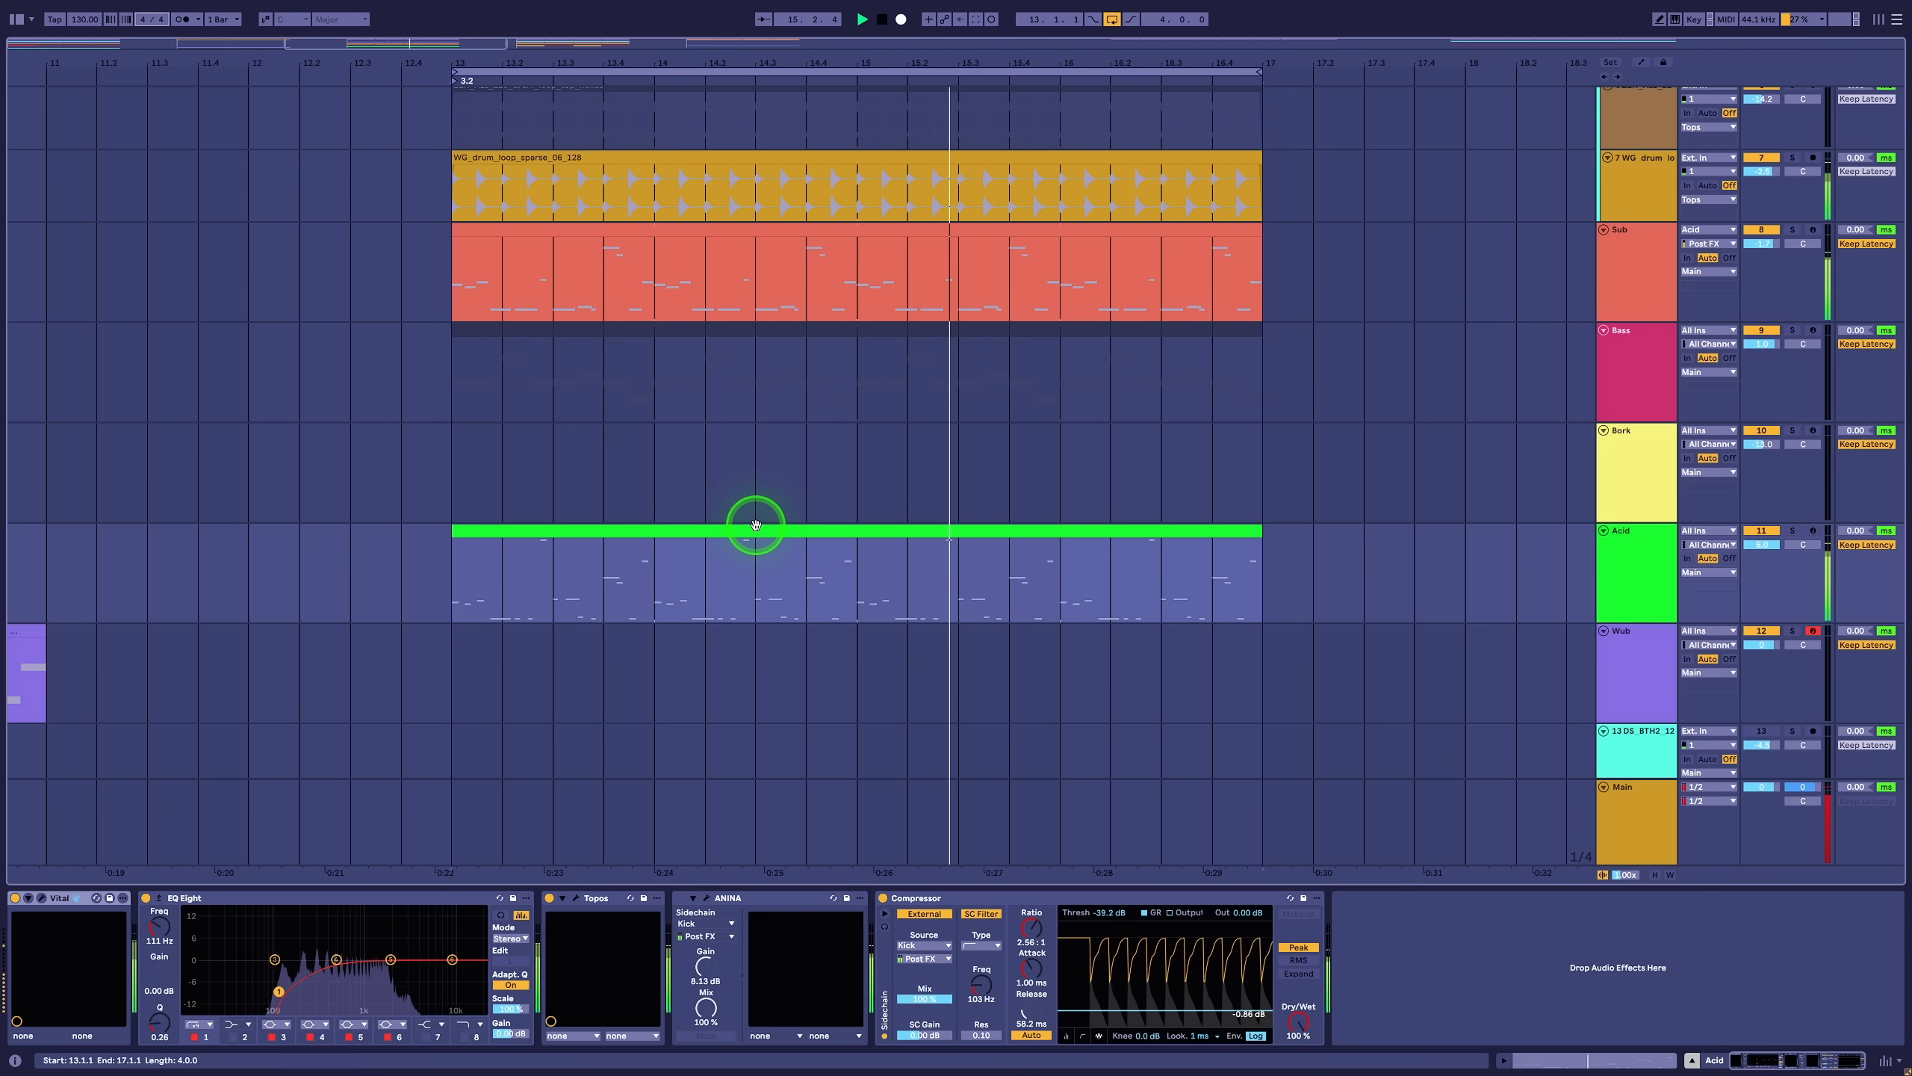
left_click(756, 525)
left_click_drag(926, 855, 1092, 112)
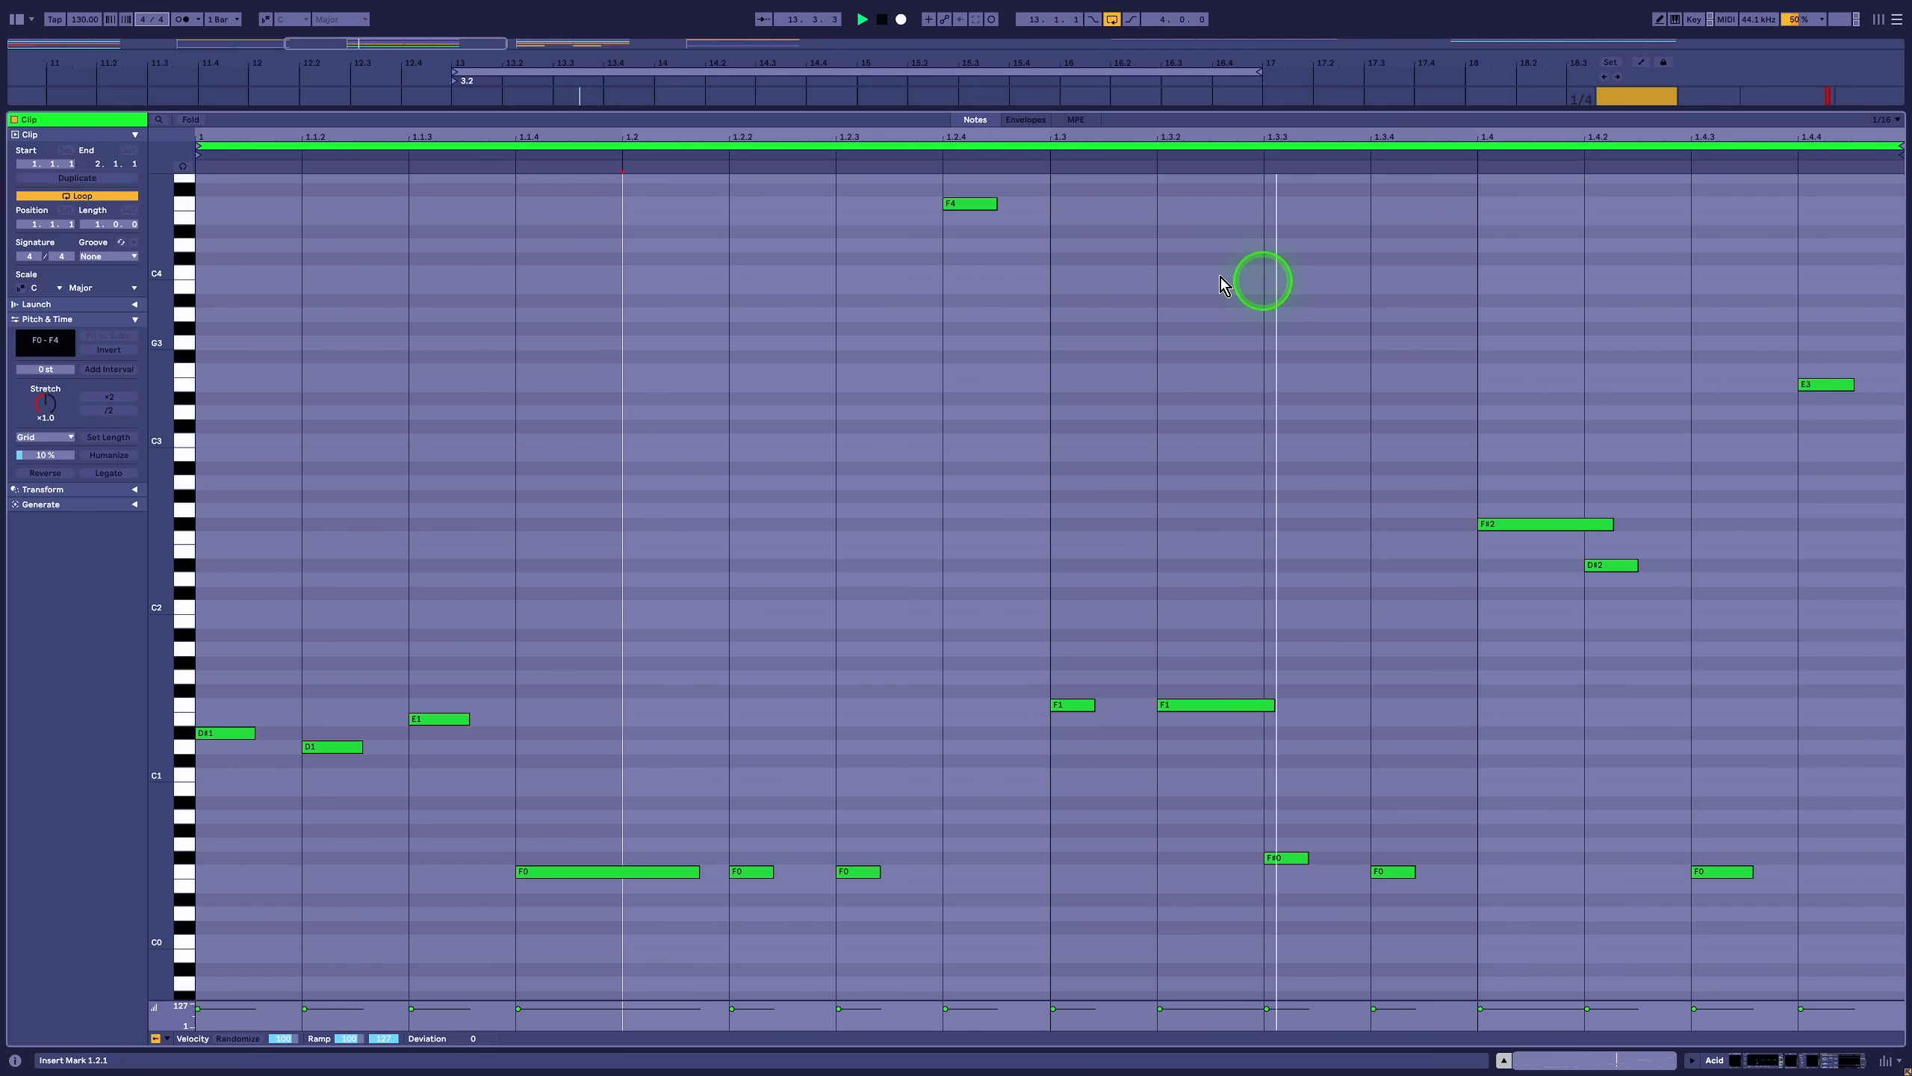
Step: Open Vital on the Acid track and assign the Note modulation source to the reverb mix in its effects
key("shift+Tab")
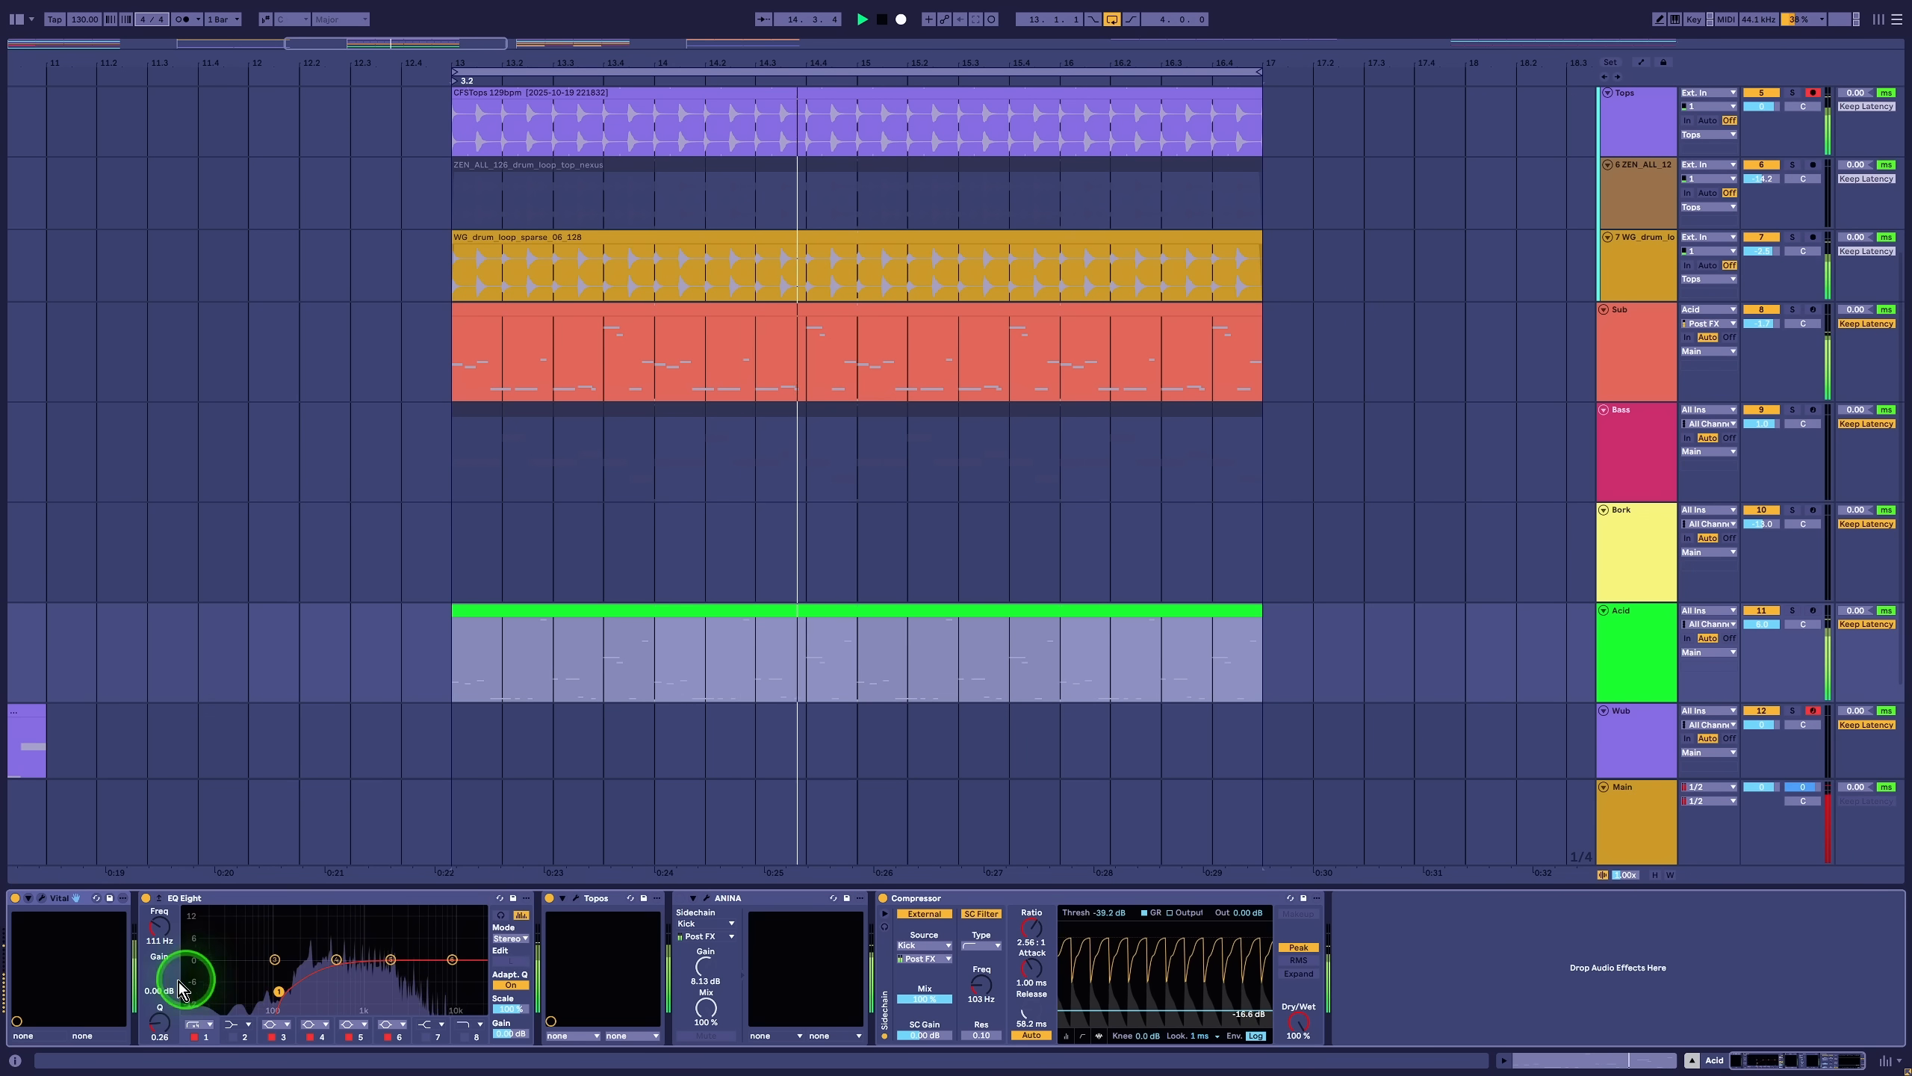
left_click(43, 899)
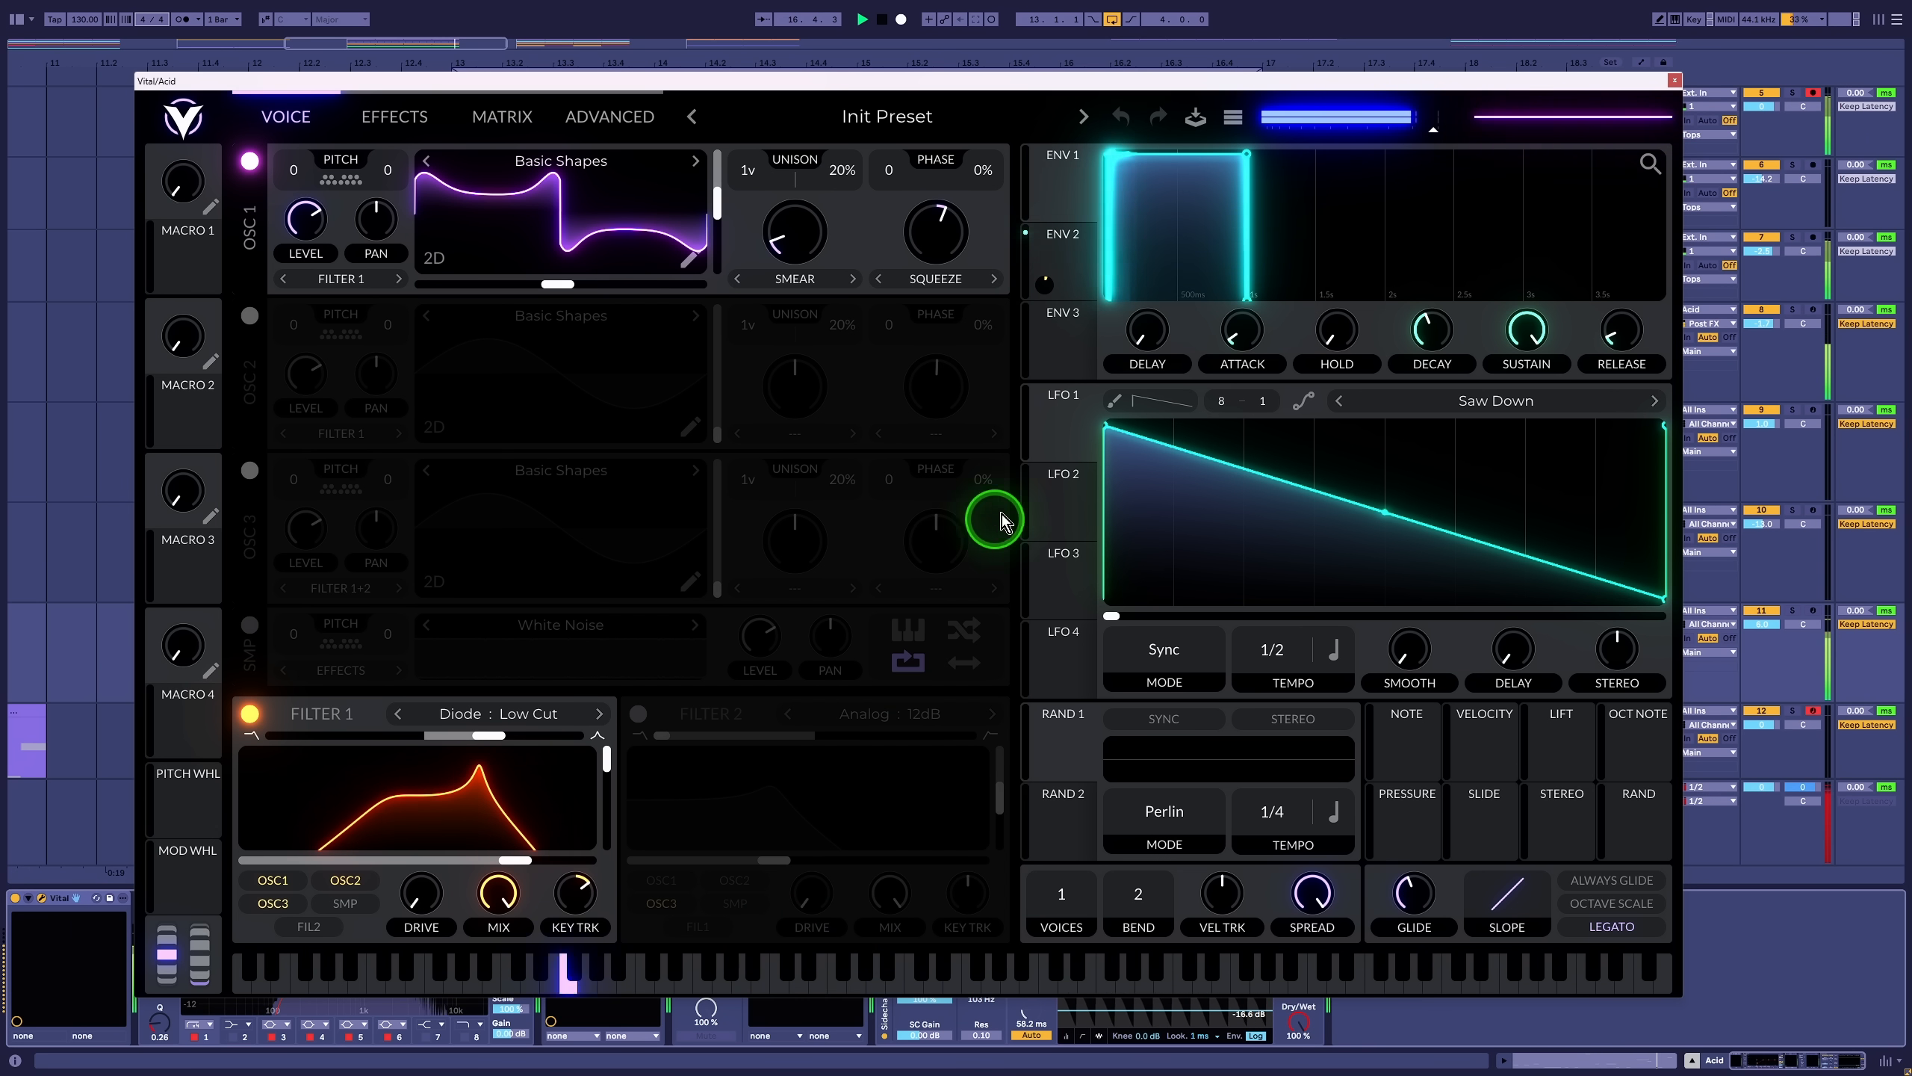
left_click(407, 121)
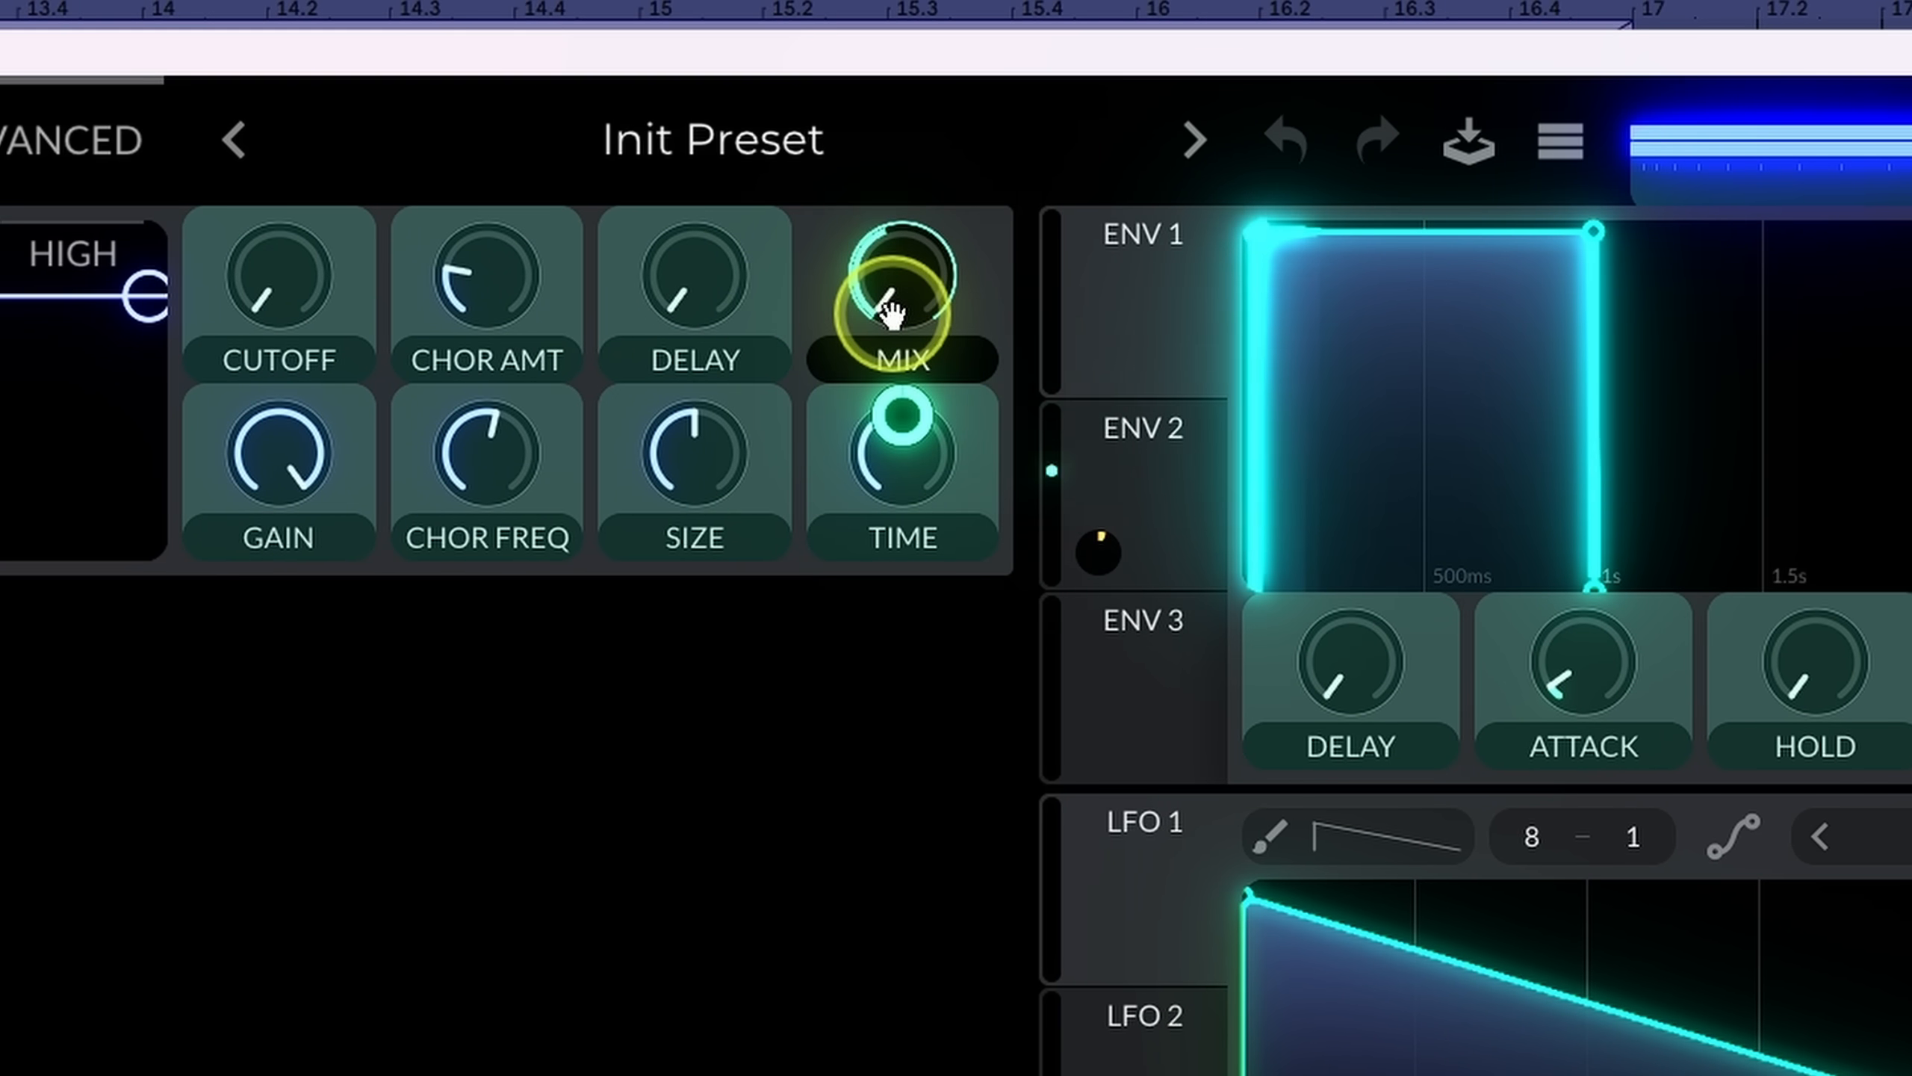
left_click(895, 321)
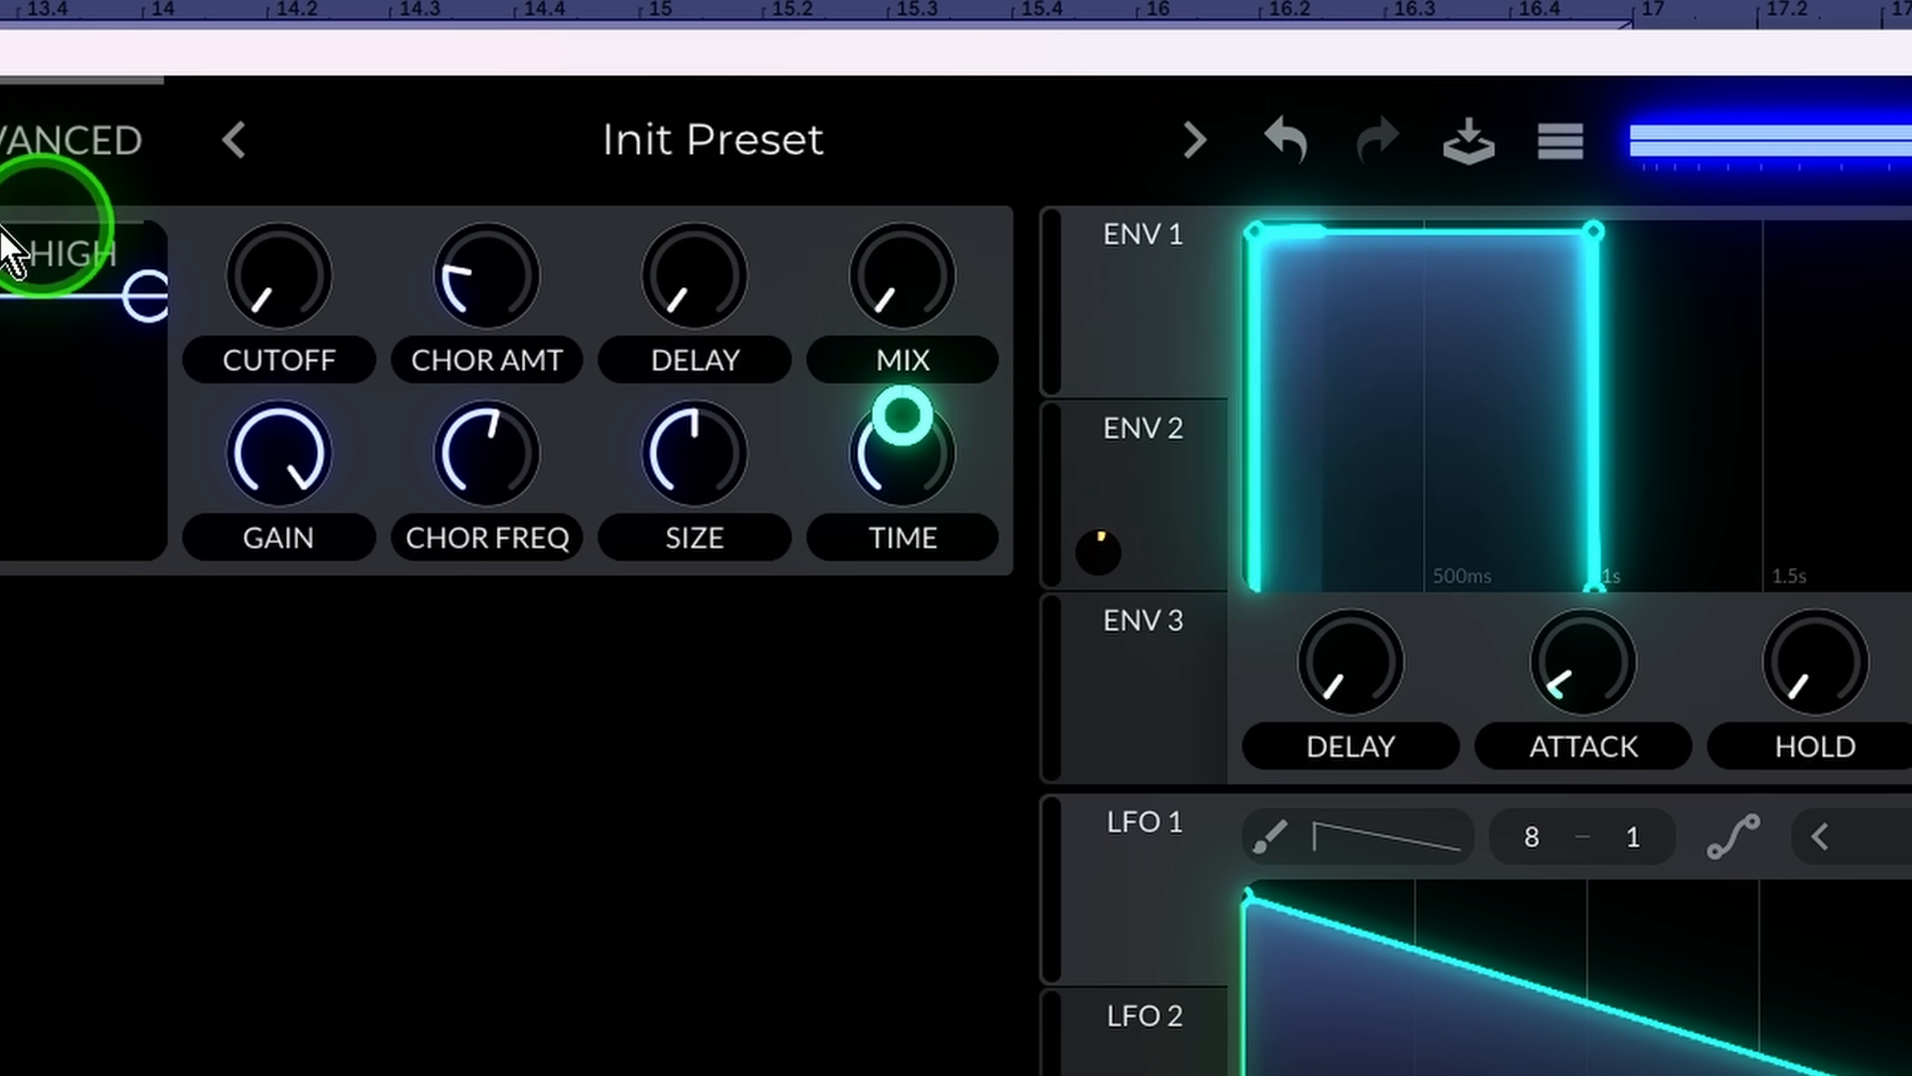
Step: Reshape the remap curve of the Note to Reverb Dry Wet modulation, flattening its lowest quarter at zero and bending the rest upward
left_click(510, 121)
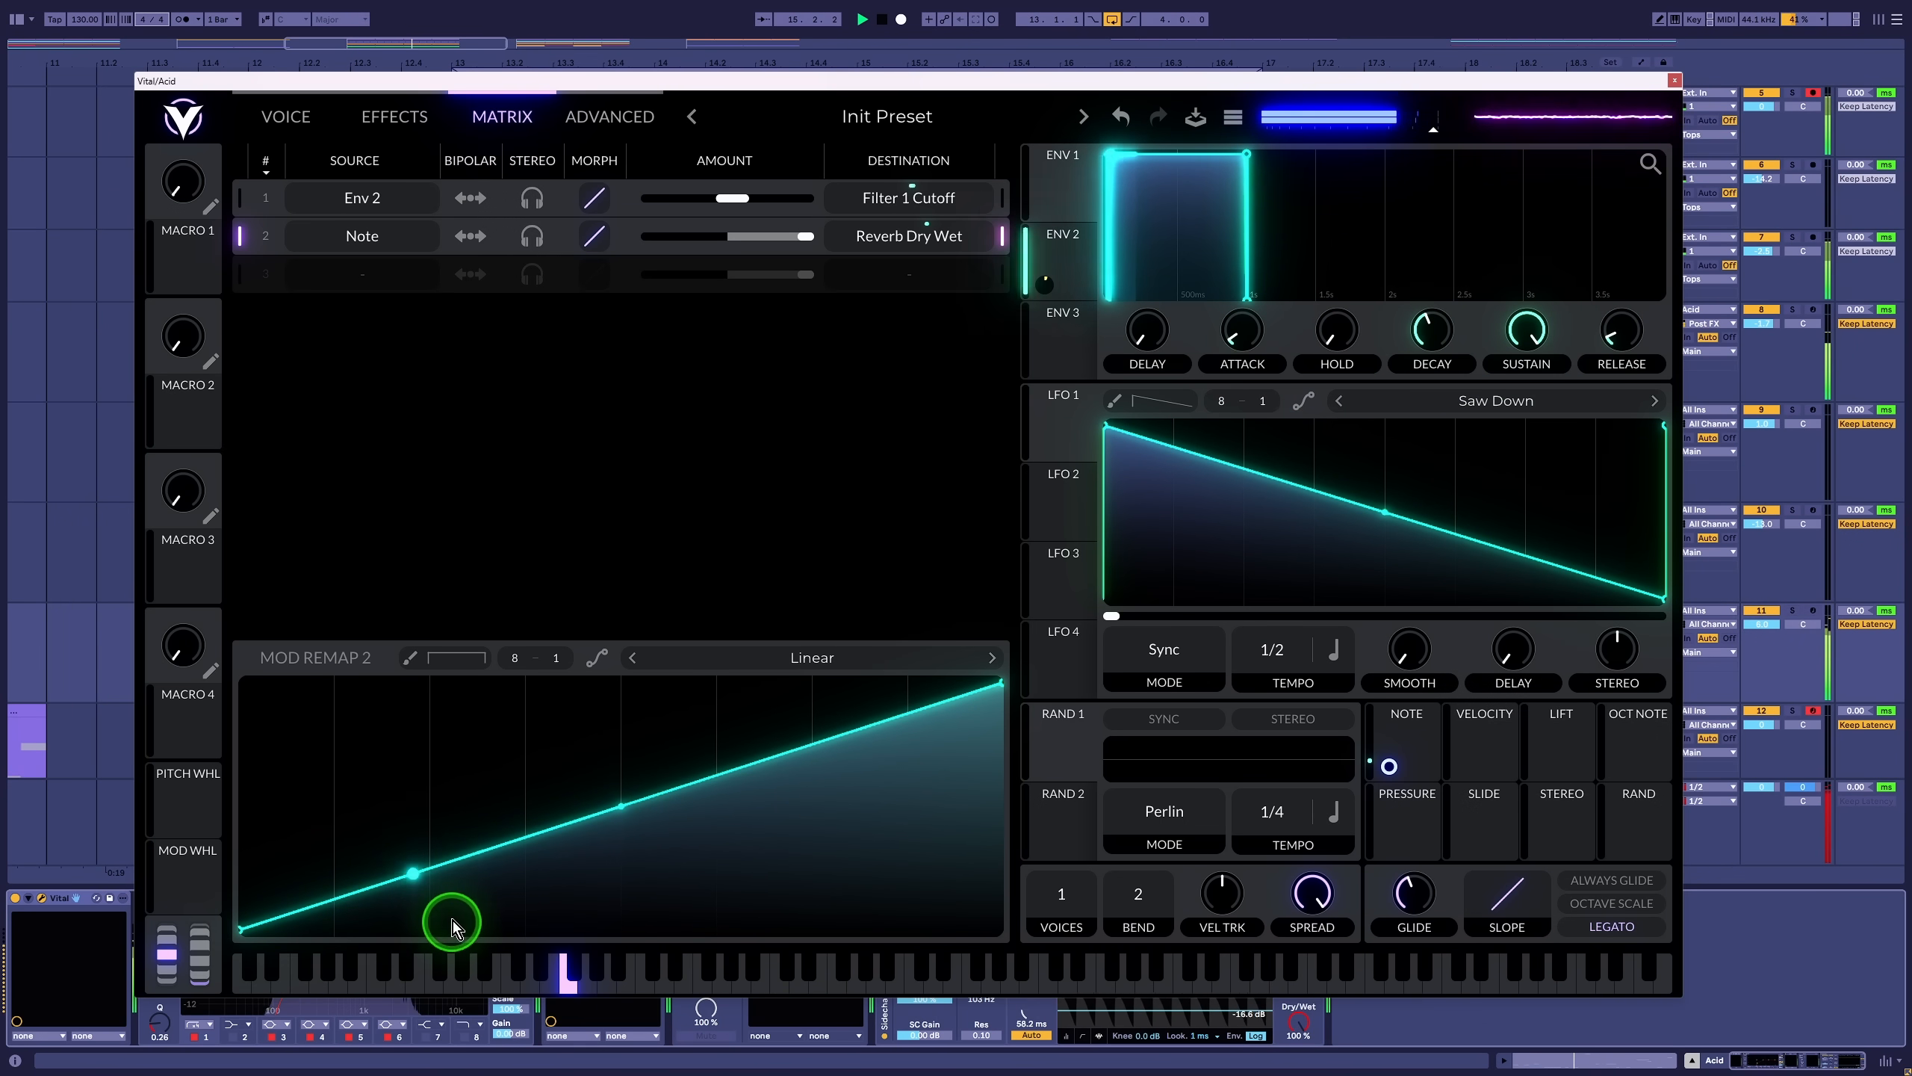
left_click_drag(434, 874, 429, 929)
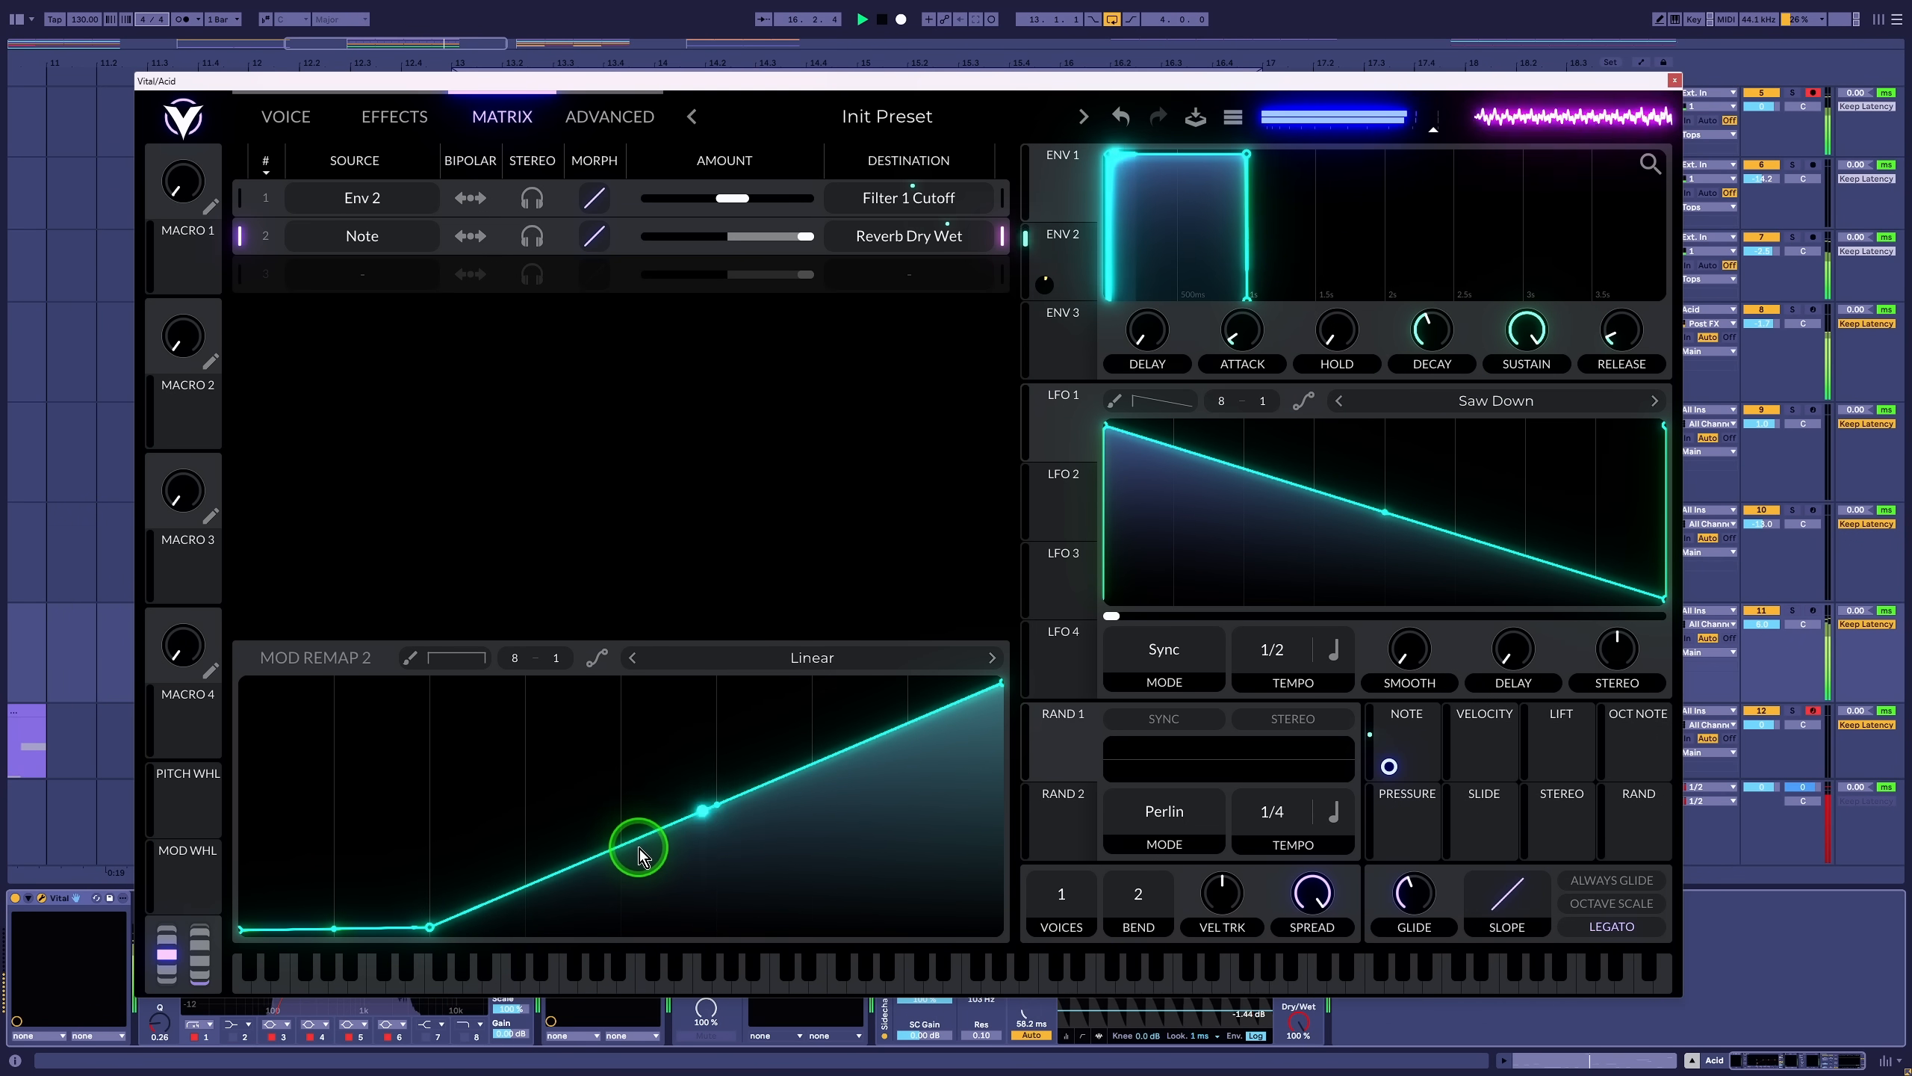
left_click_drag(639, 850, 623, 762)
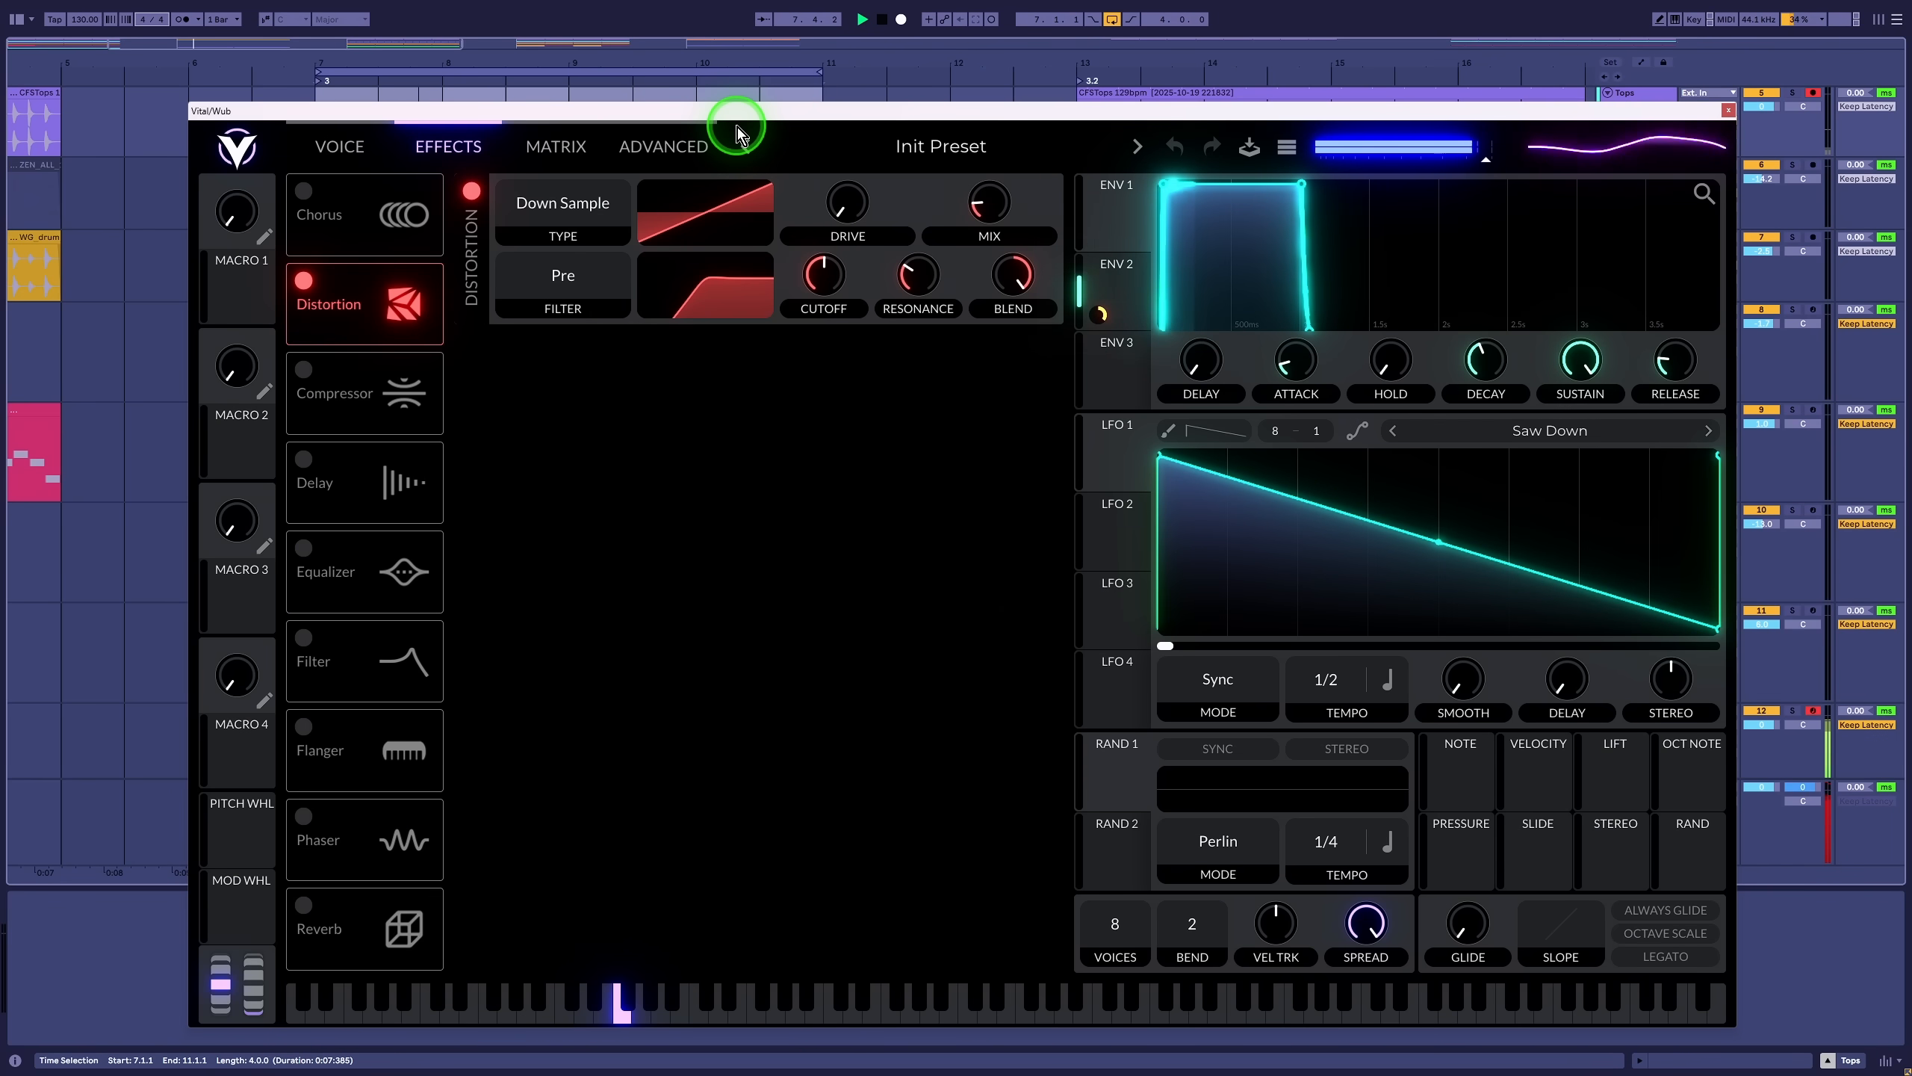
Step: Set the Wub track's Vital to 1 voice and assign the Note modulation source to the distortion's Drive
left_click_drag(1099, 916, 1026, 1055)
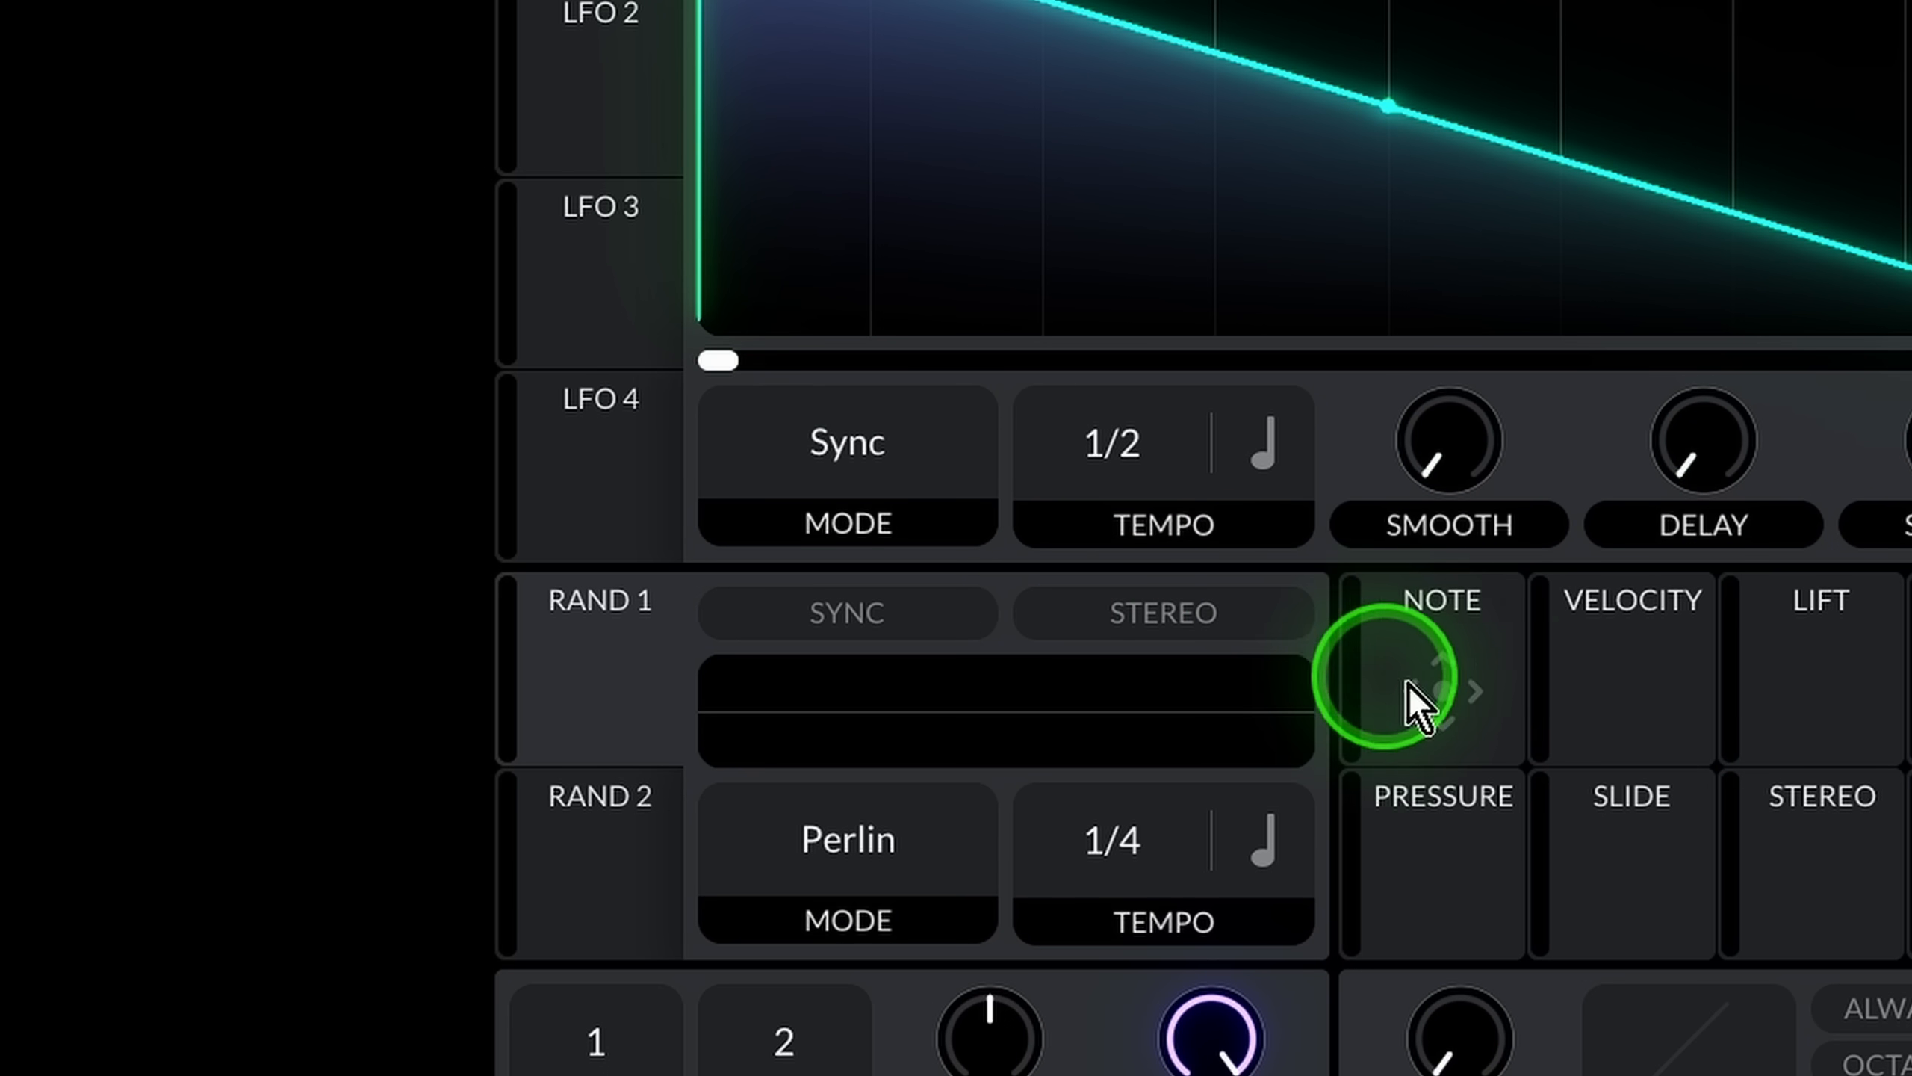
left_click_drag(1456, 690, 1013, 520)
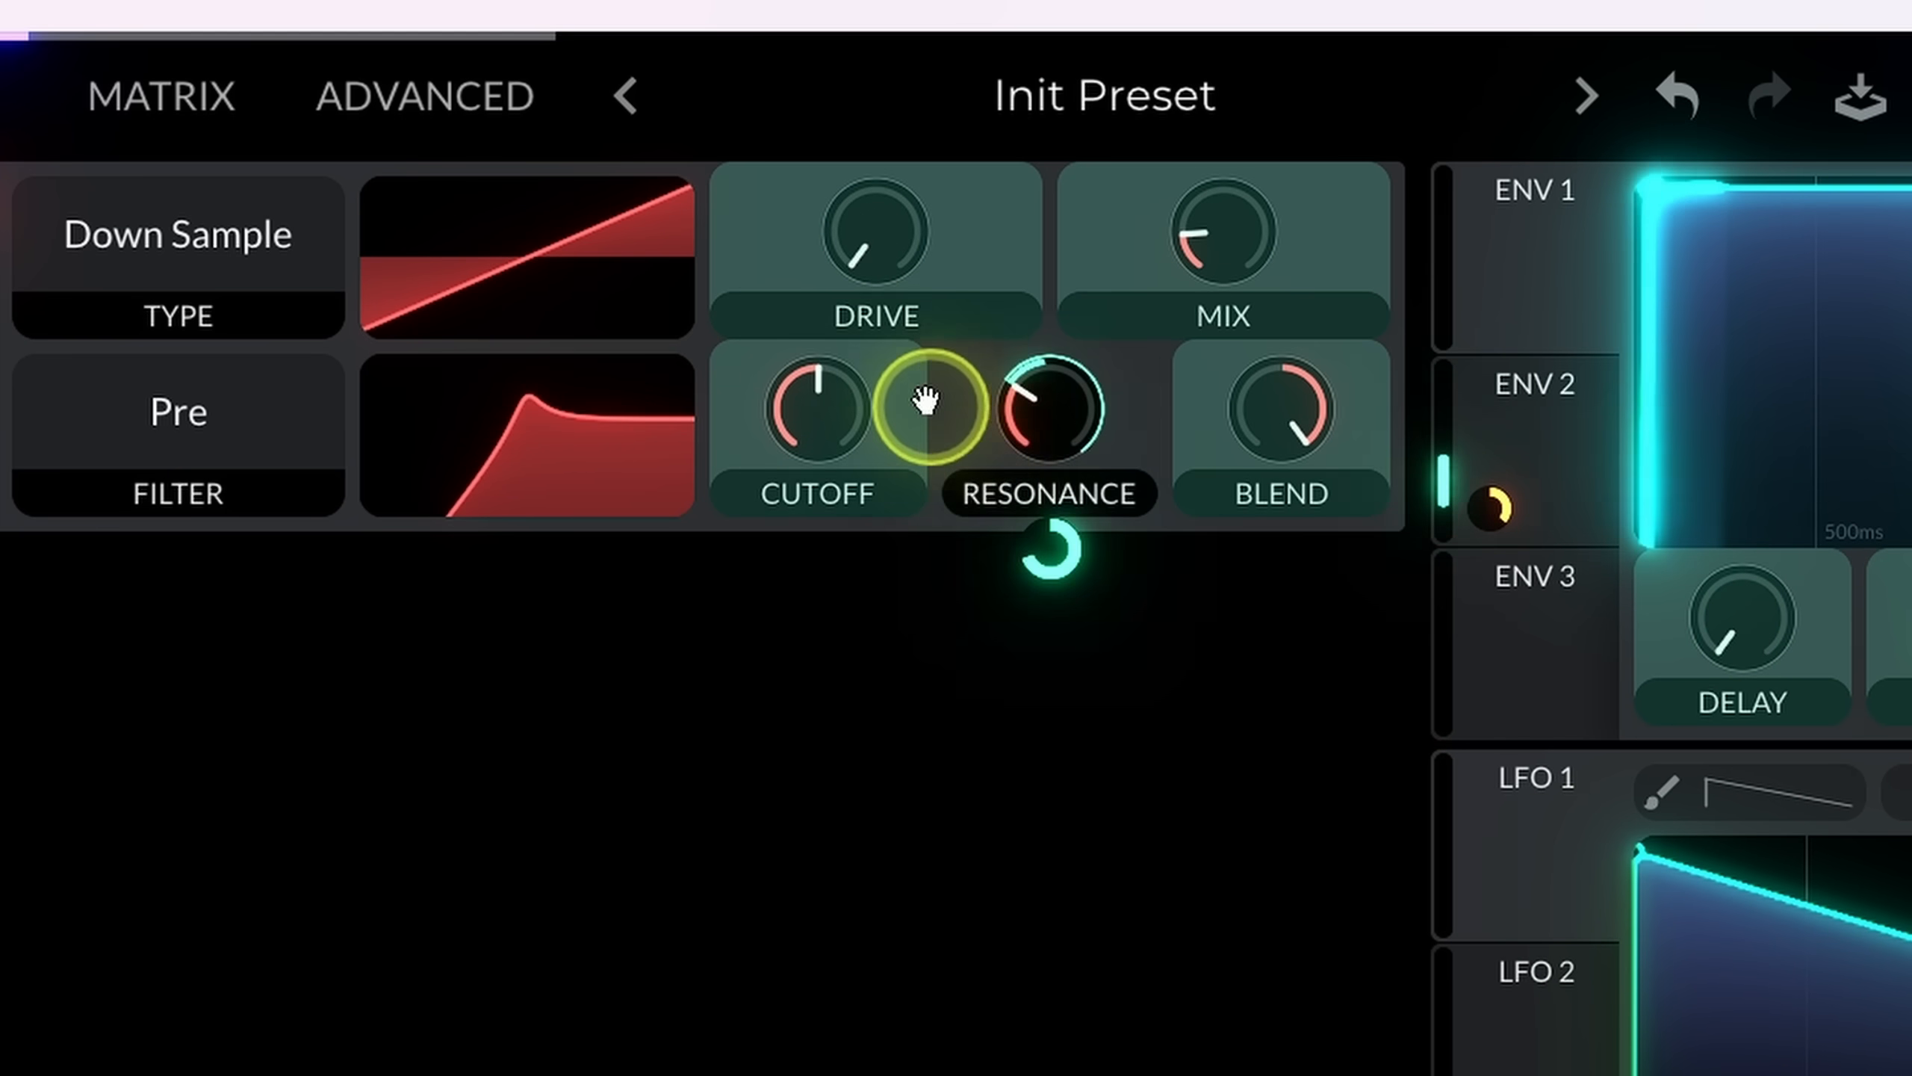
left_click_drag(926, 400, 864, 283)
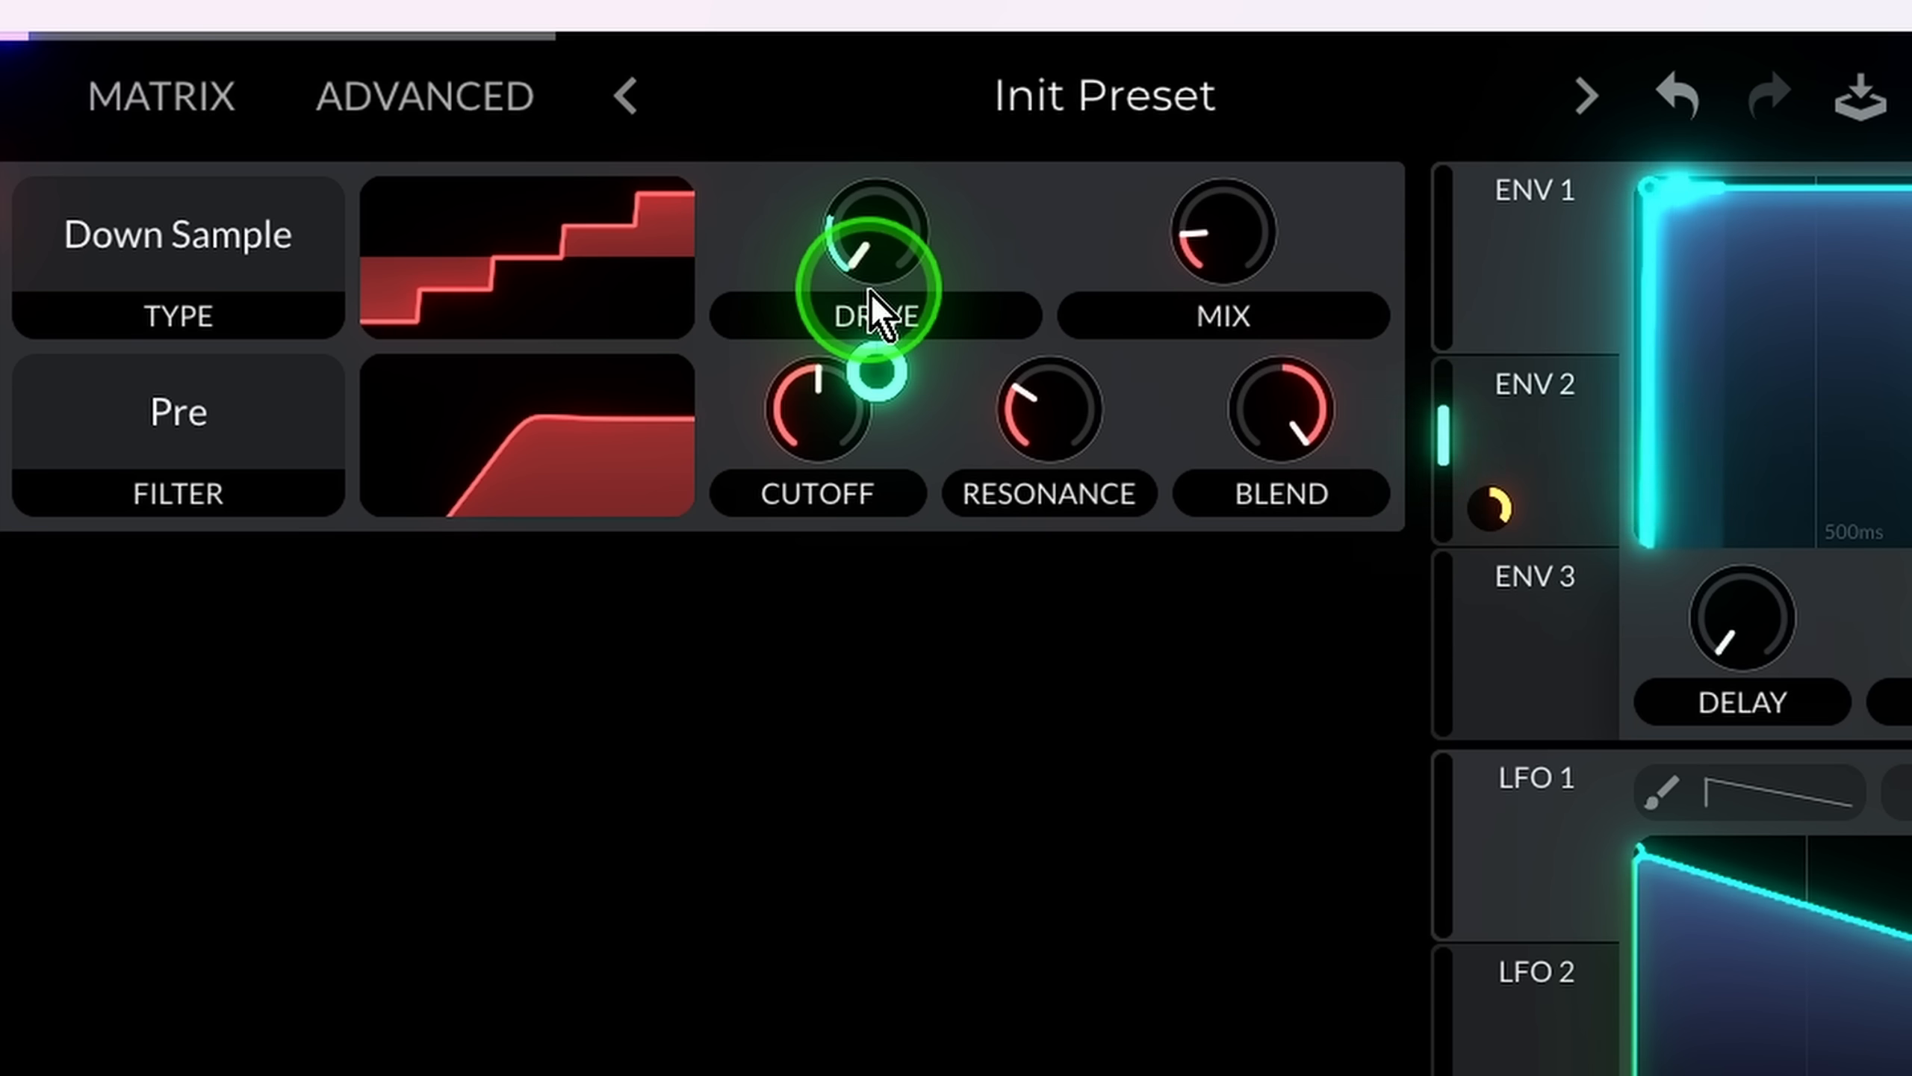
Step: Raise the Down Sample distortion's Drive and Mix to near maximum and set its filter to None
left_click_drag(872, 280, 903, 34)
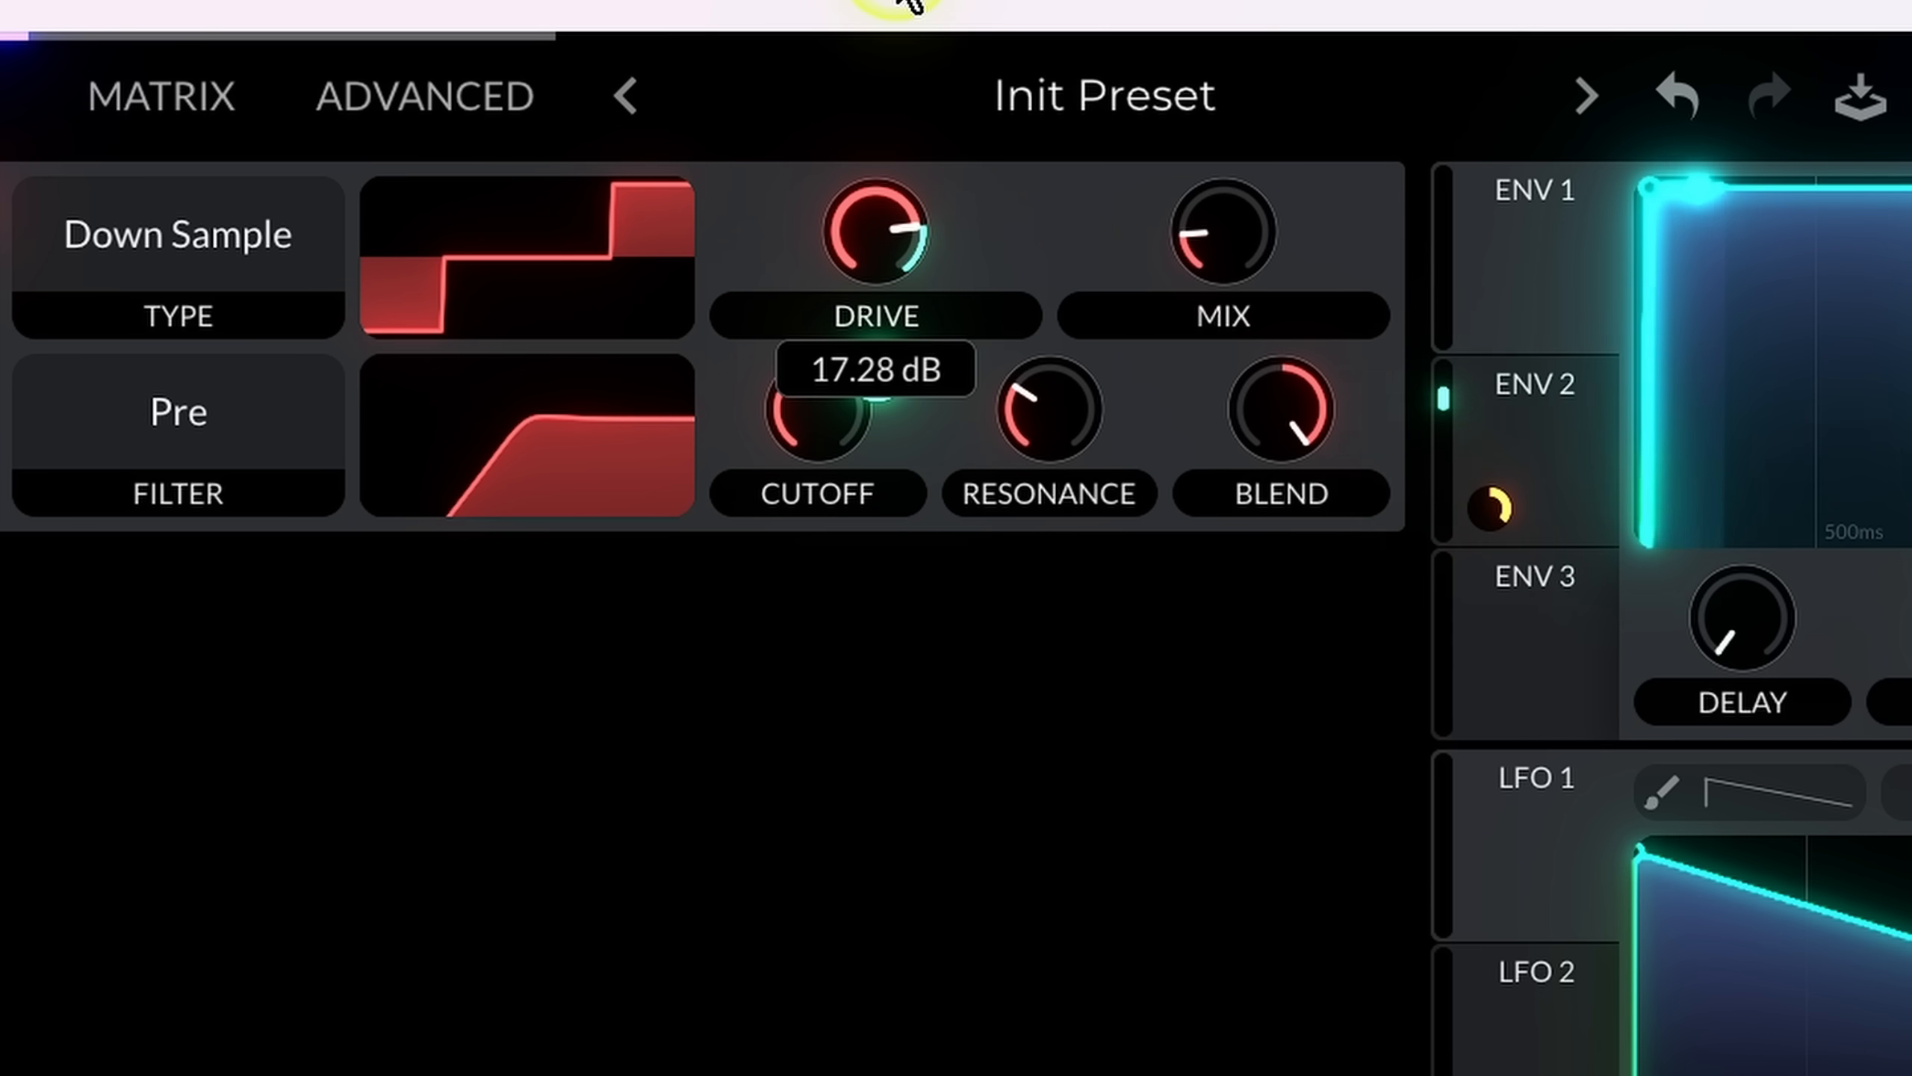
left_click_drag(1204, 226, 1209, 8)
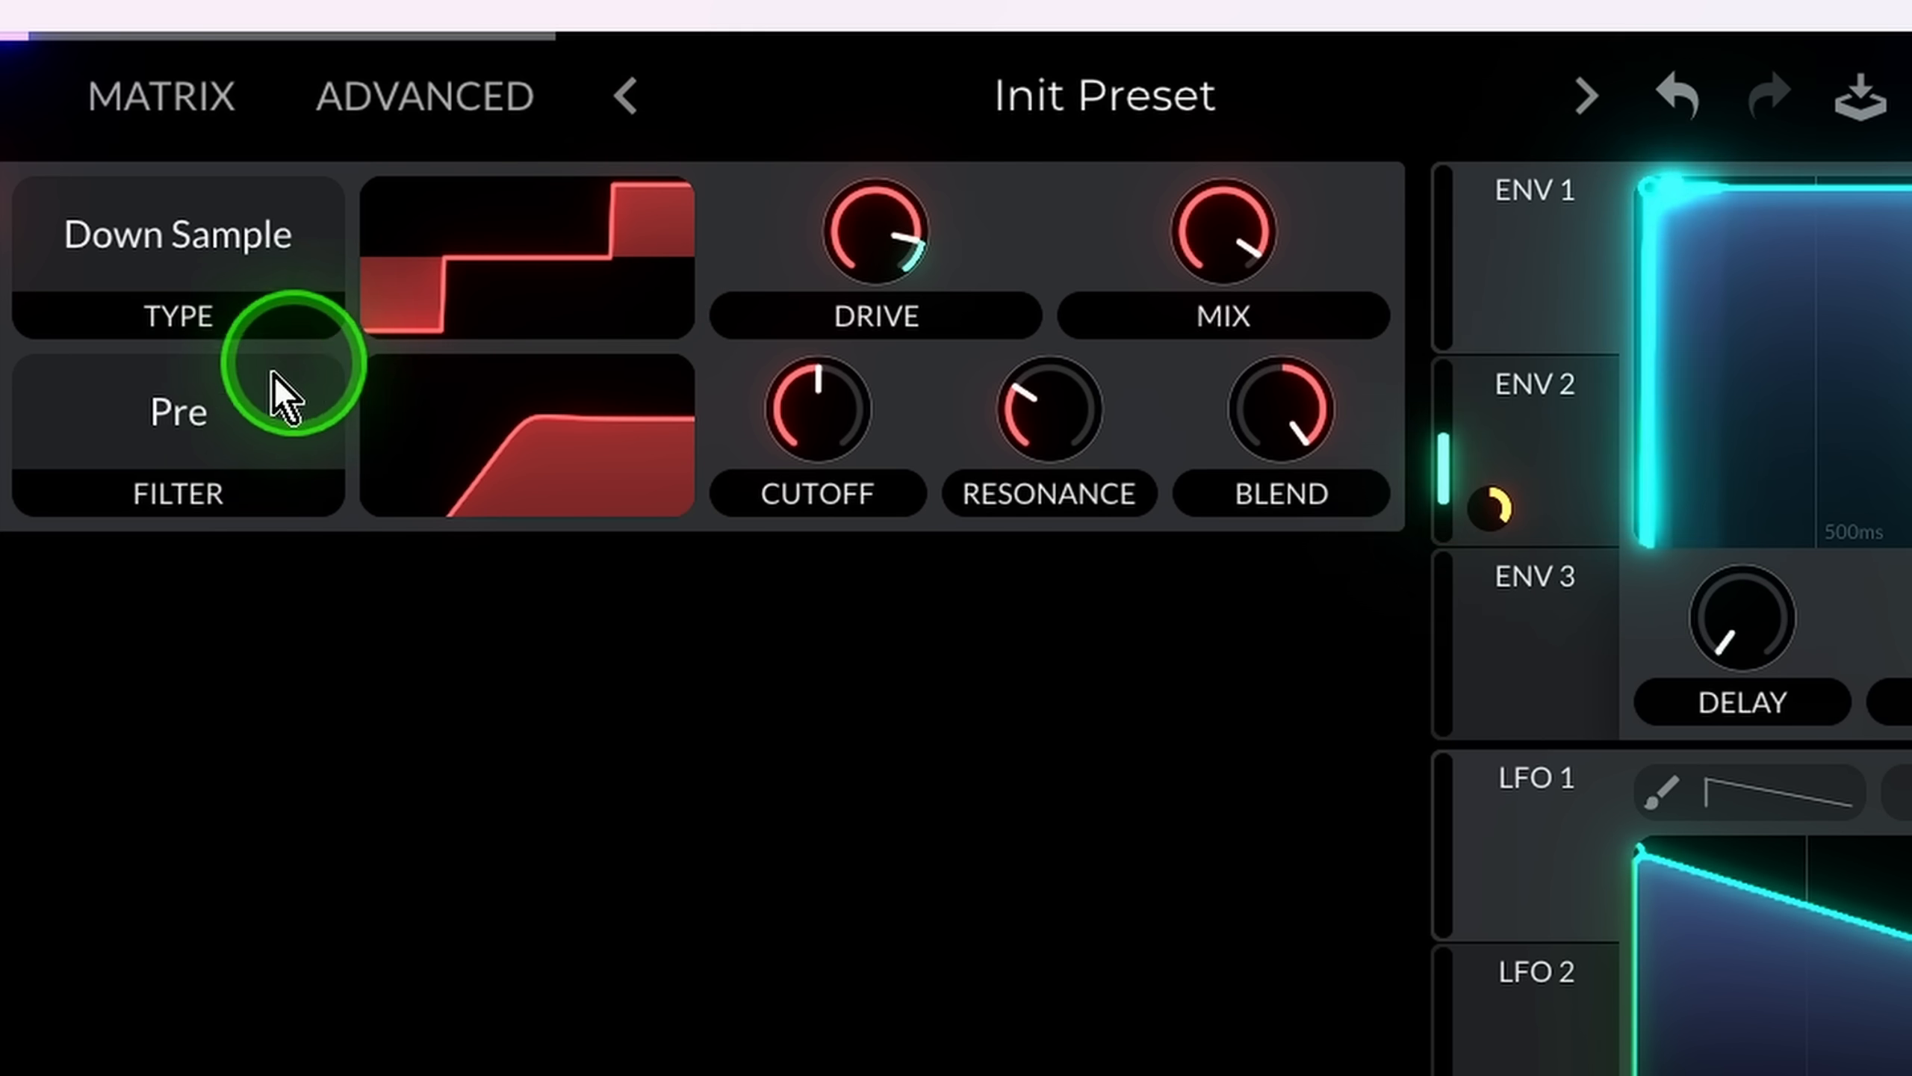
left_click(251, 416)
left_click(189, 513)
left_click_drag(881, 241, 803, 741)
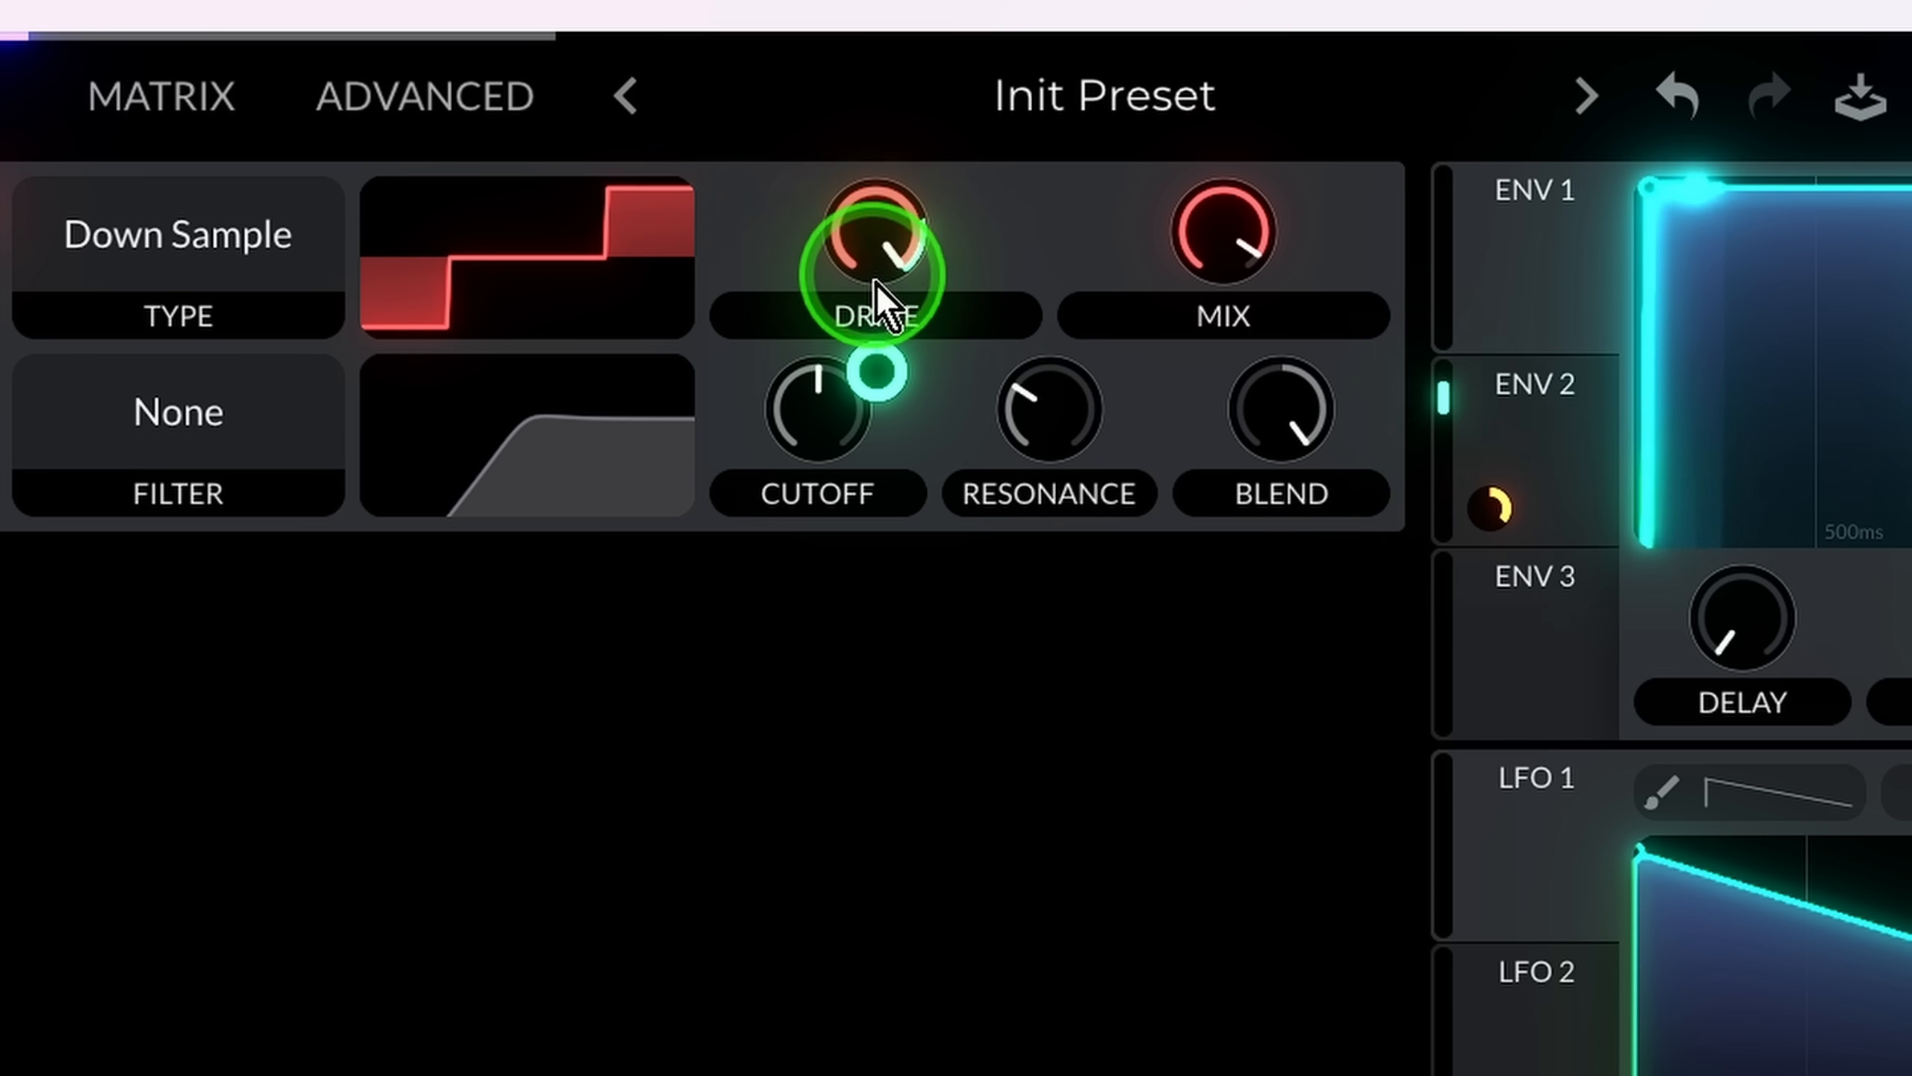
mouse_move(882, 407)
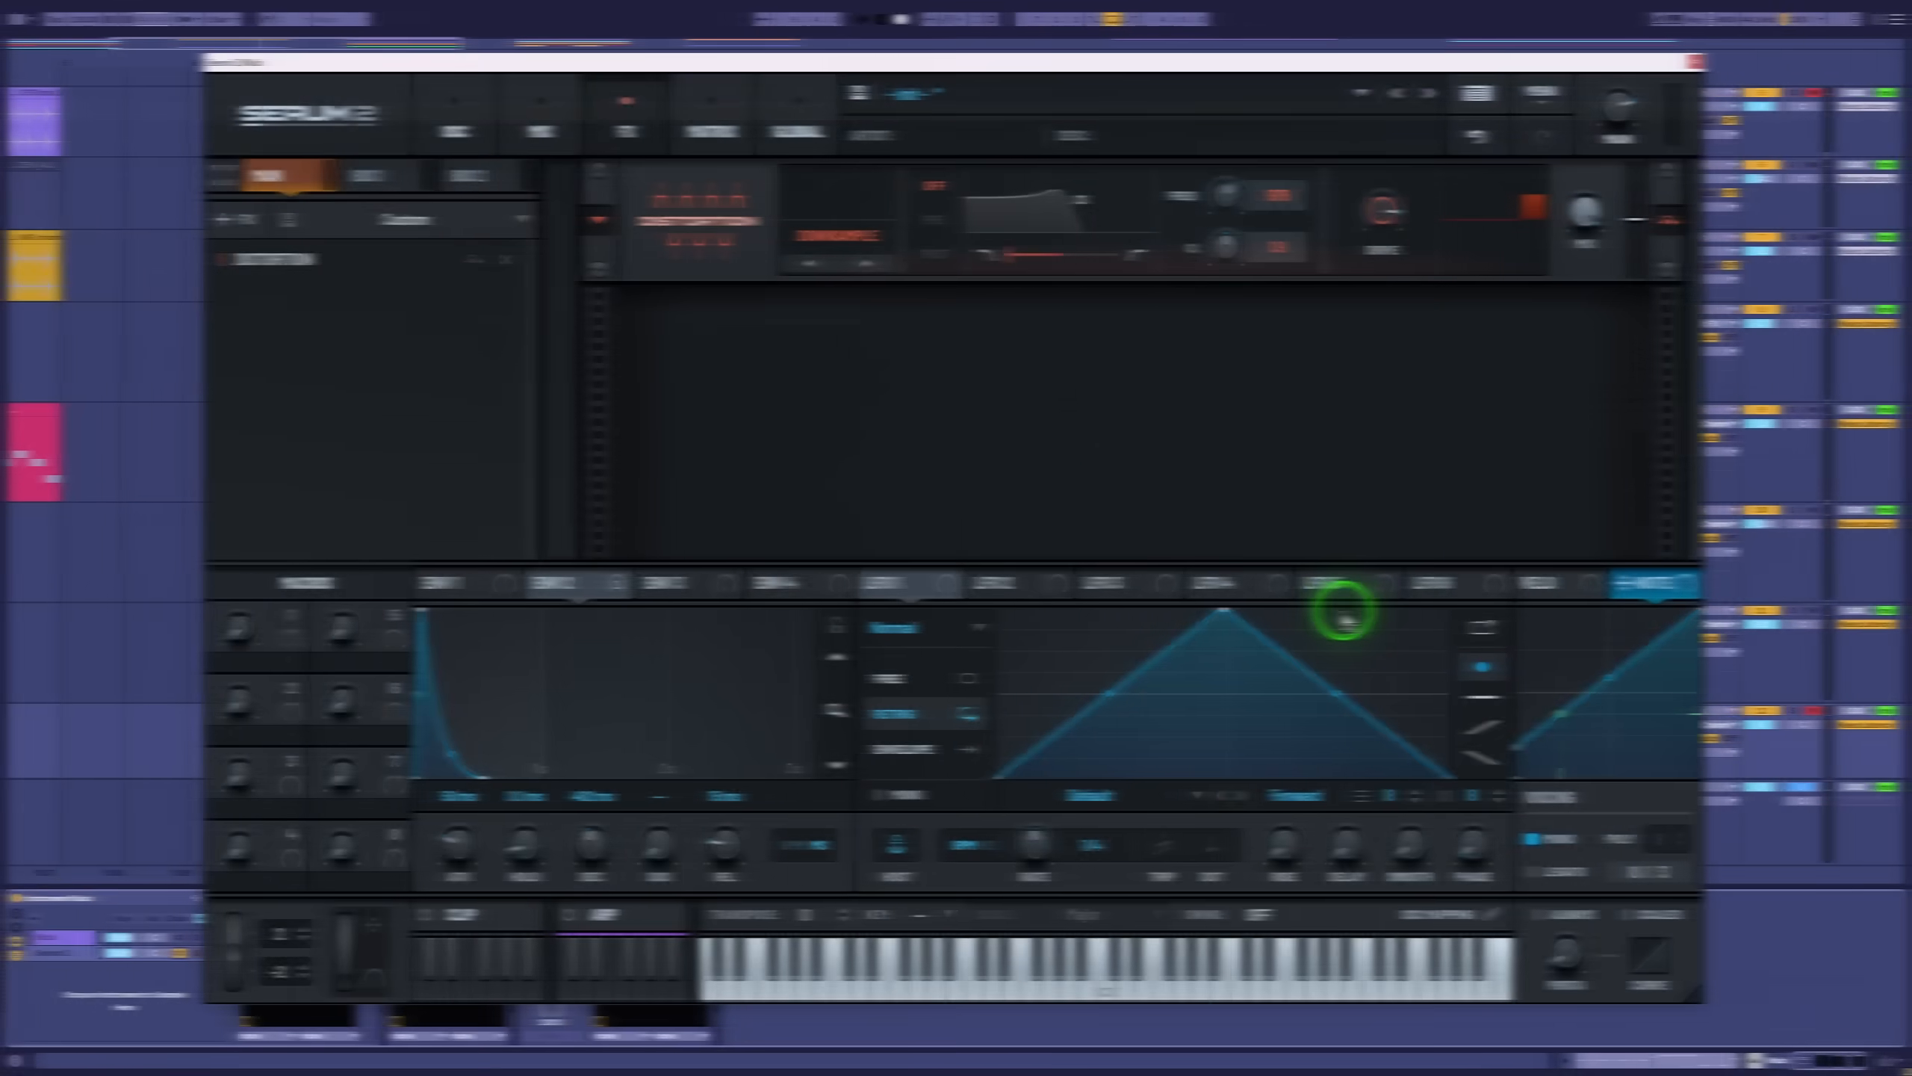
Step: In Serum 2, assign the Note modulation source to the distortion's Drive and adjust the modulation amount
left_click(1678, 594)
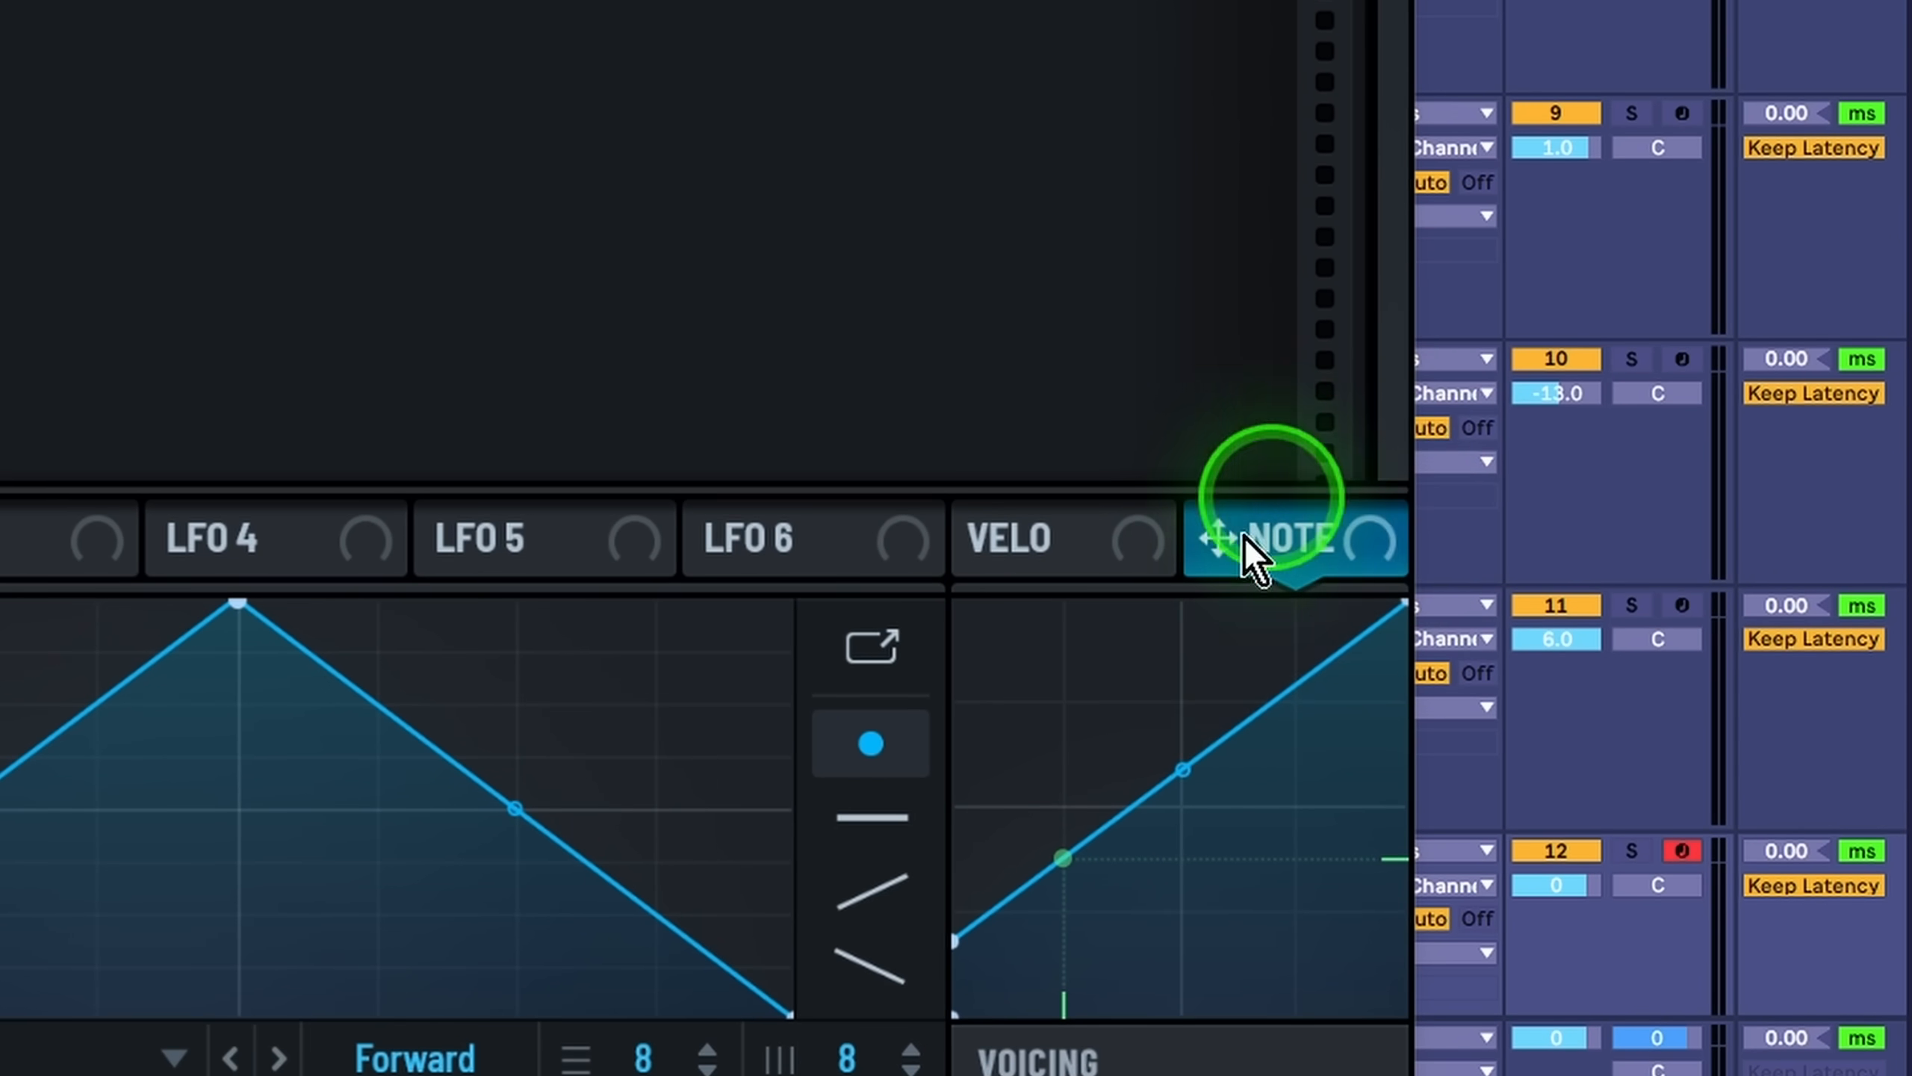
left_click_drag(1370, 588, 629, 513)
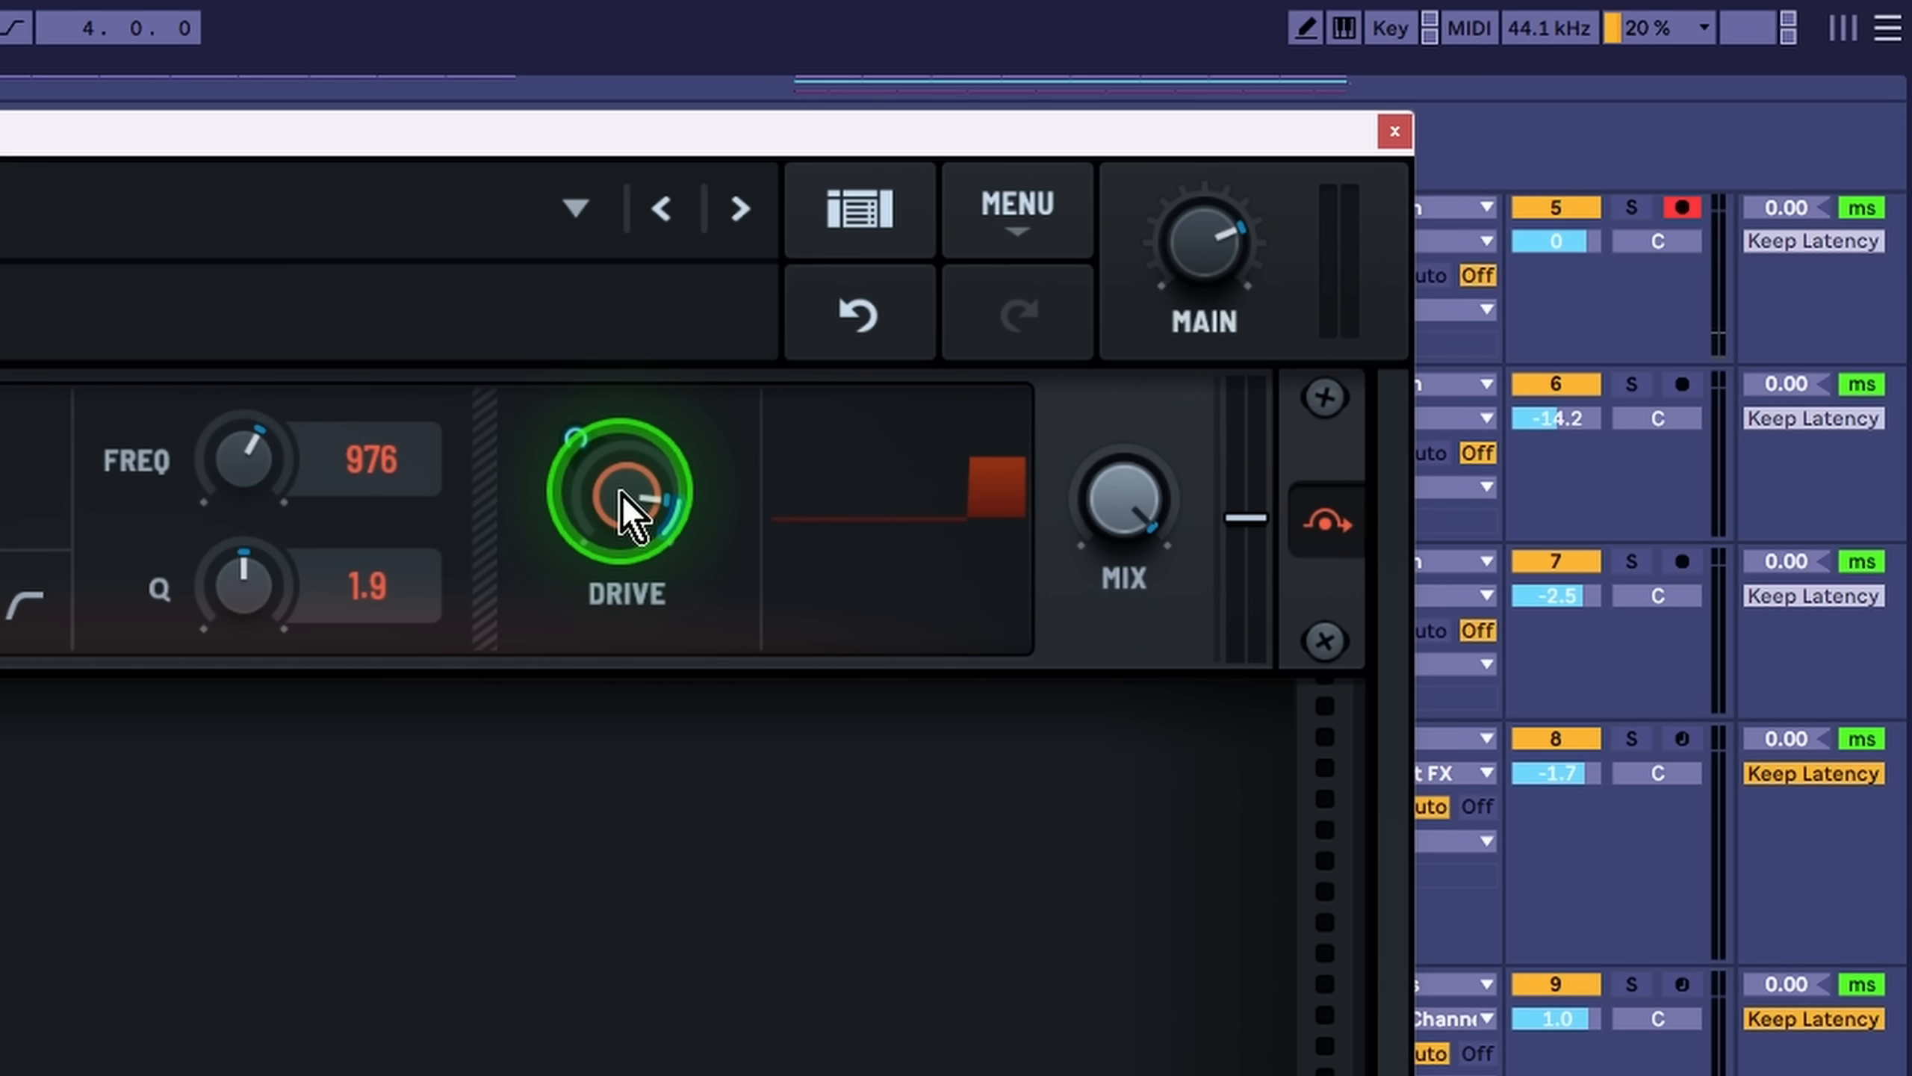
left_click_drag(572, 435, 539, 729)
left_click(636, 467)
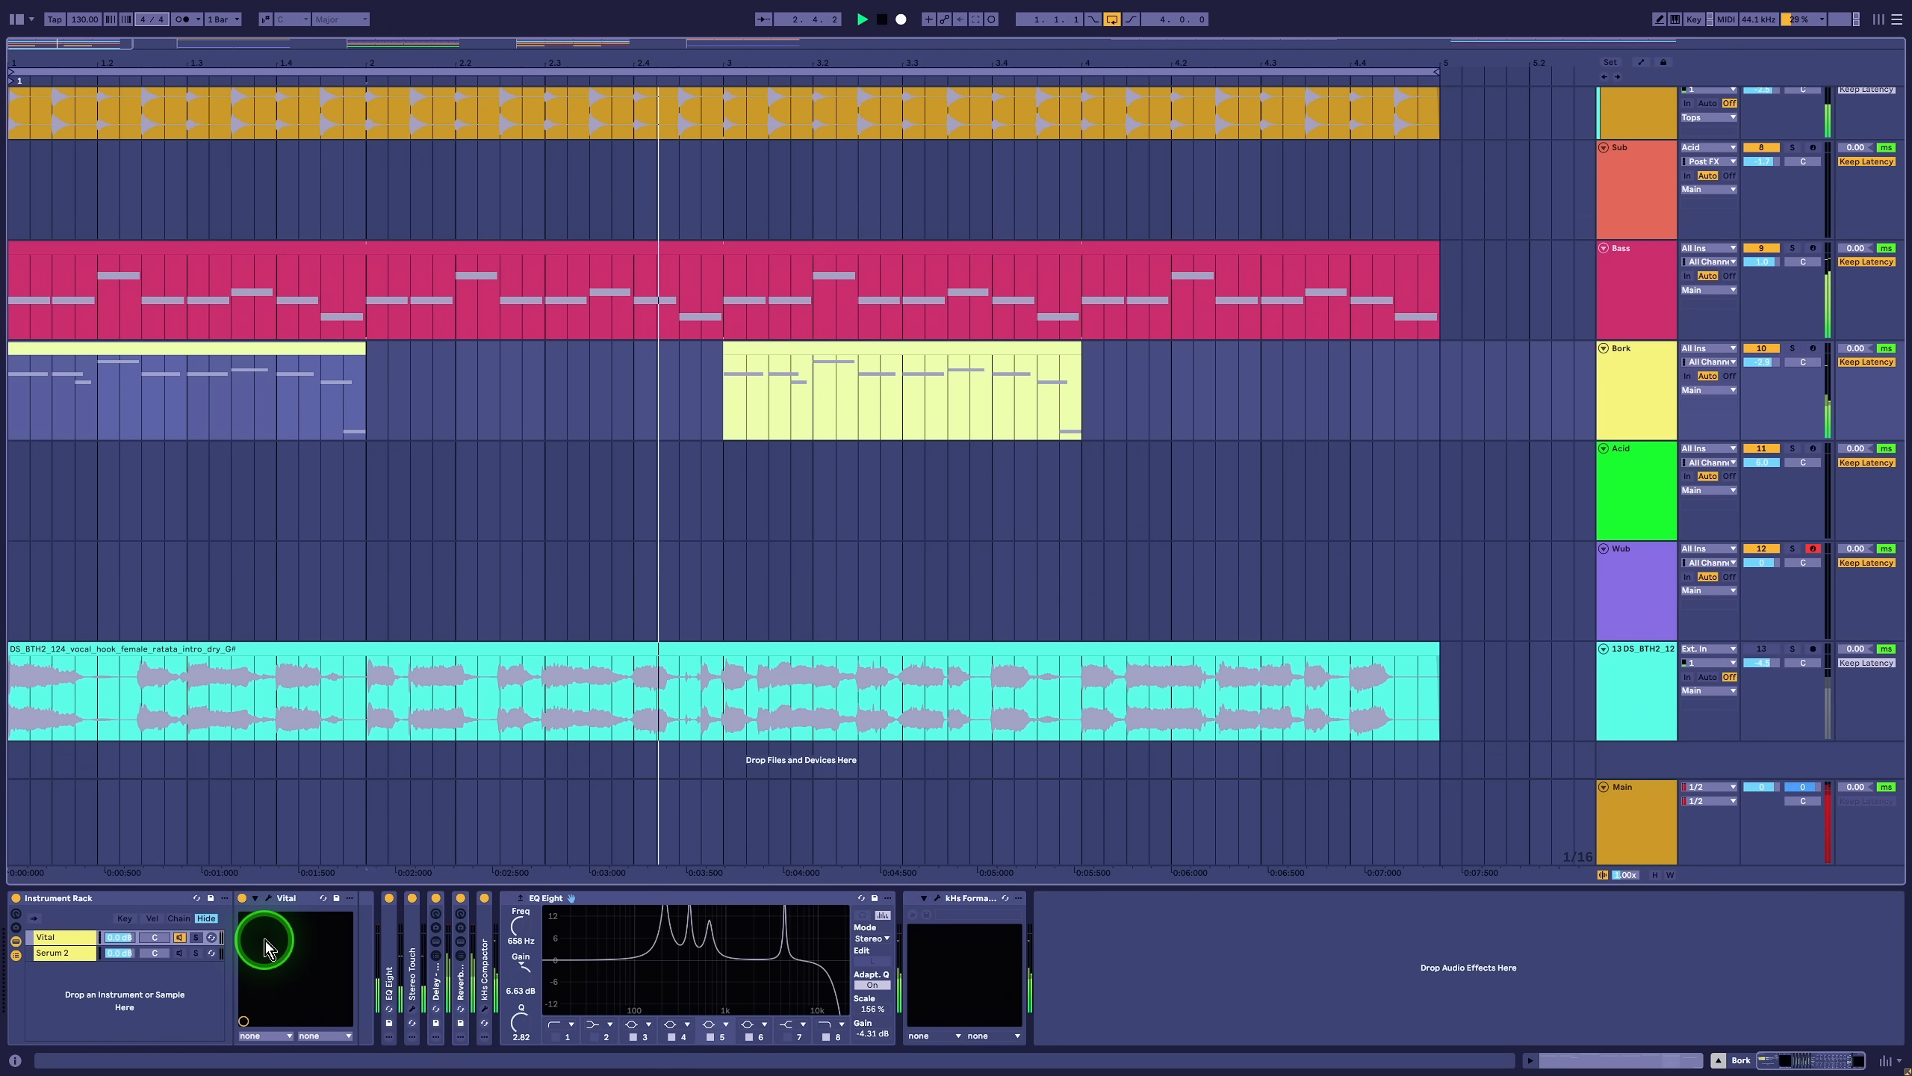
Step: Inspect Vital on the Bork track, then move its EQ Eight's 658 Hz peak to about 975 Hz and bypass the EQ
left_click(266, 900)
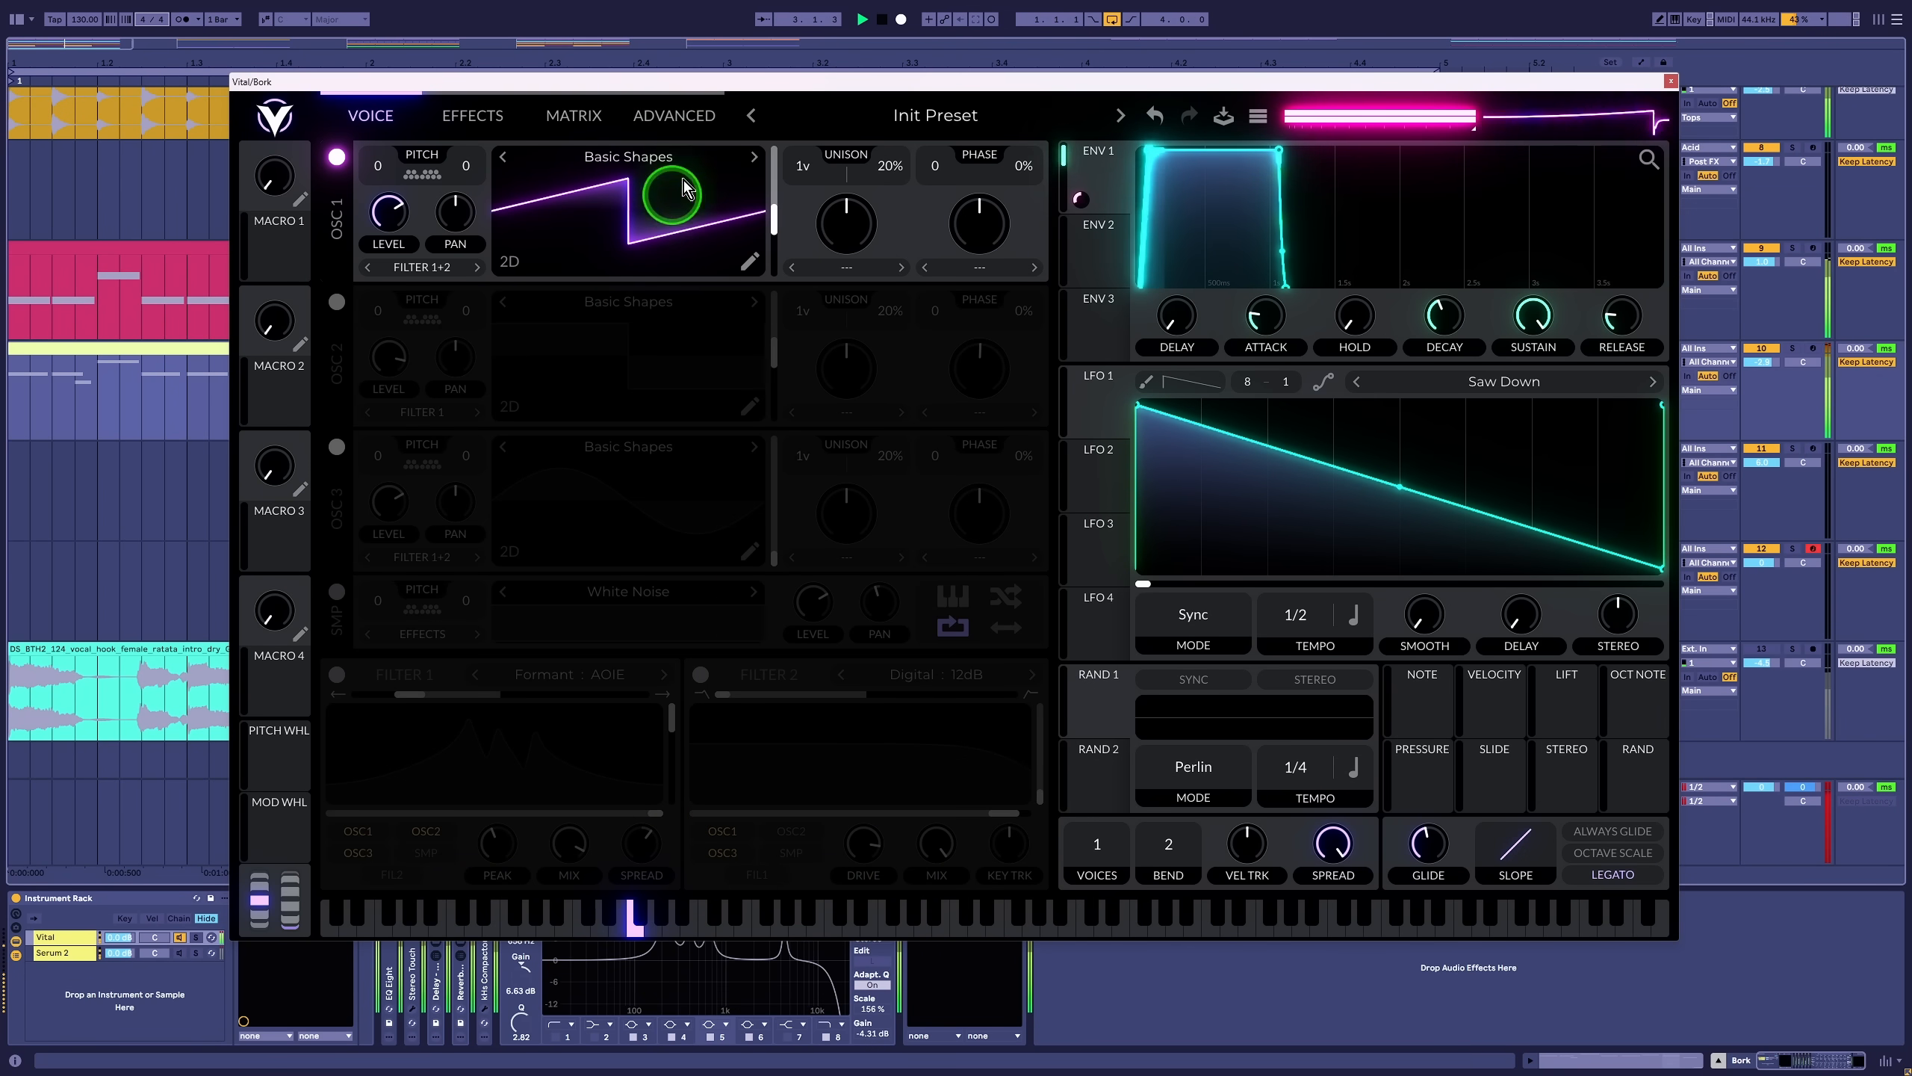
left_click(1669, 81)
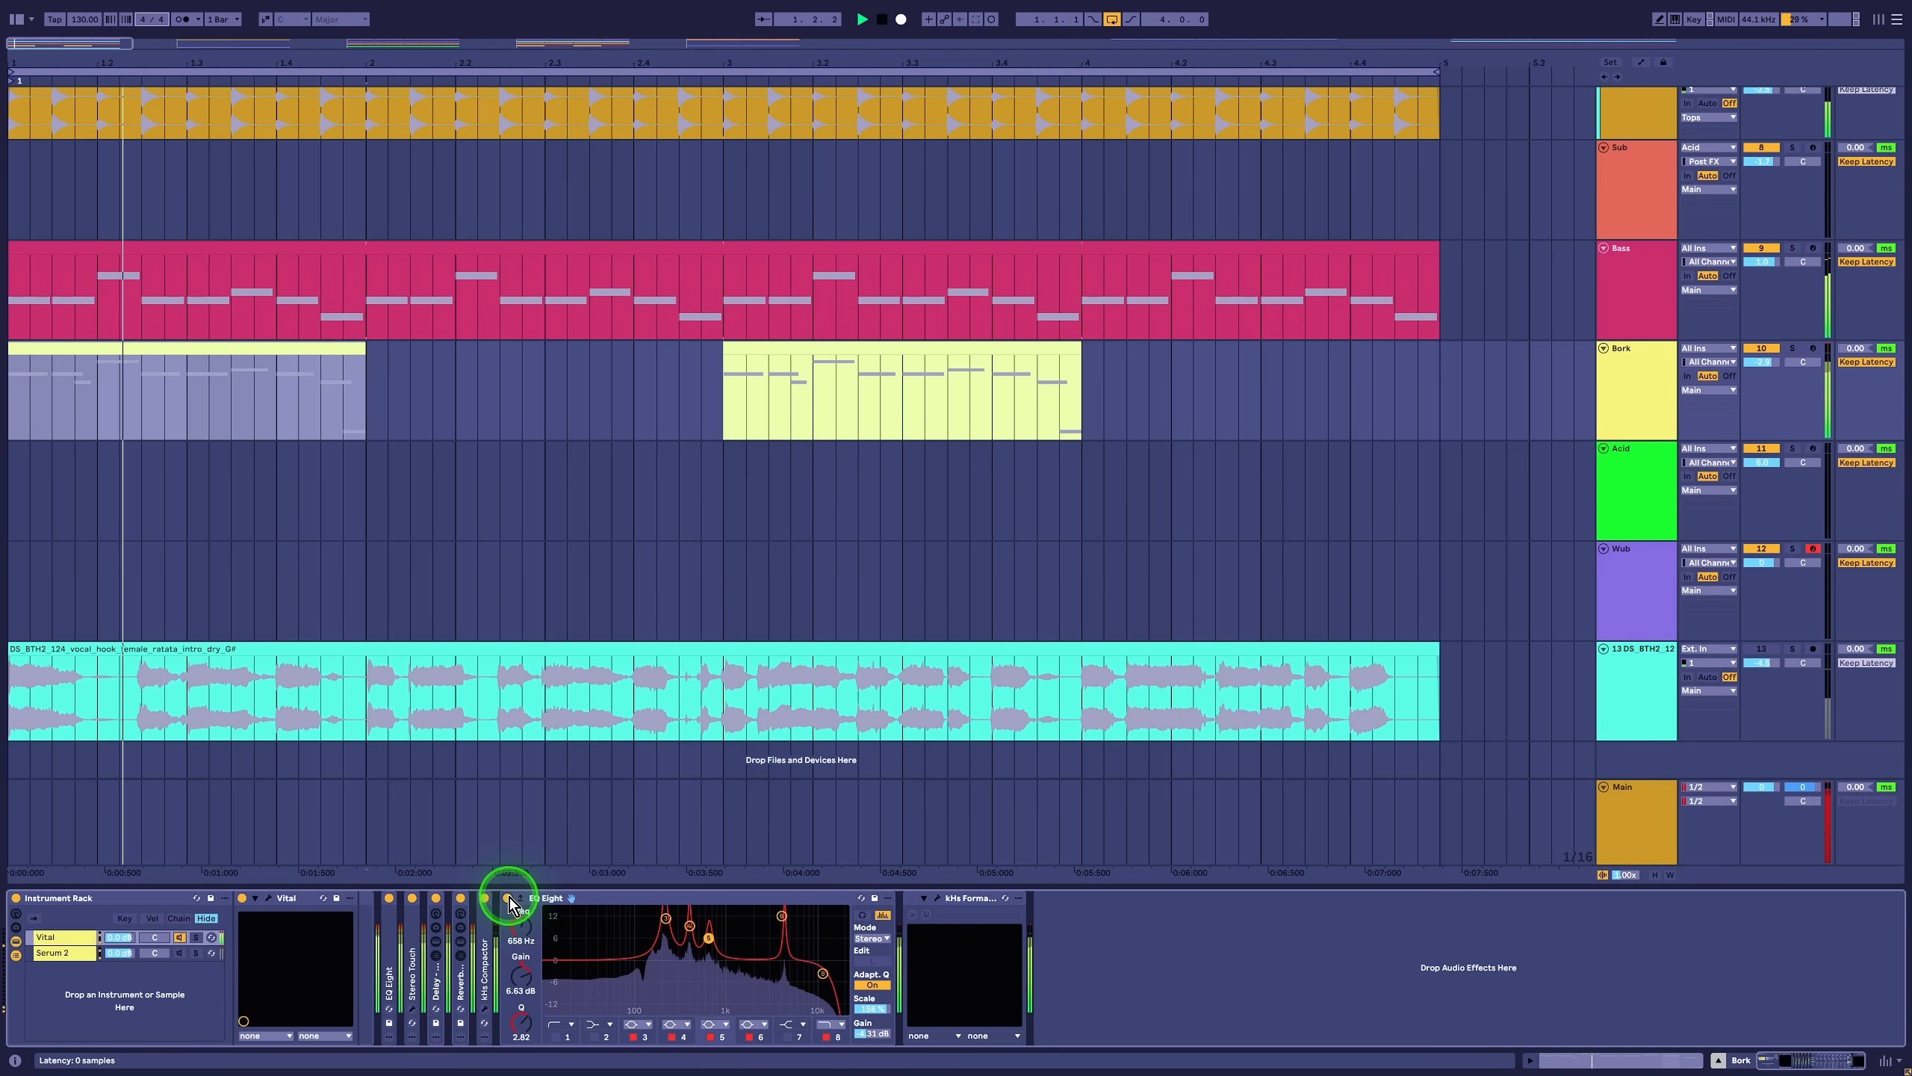
left_click(591, 942)
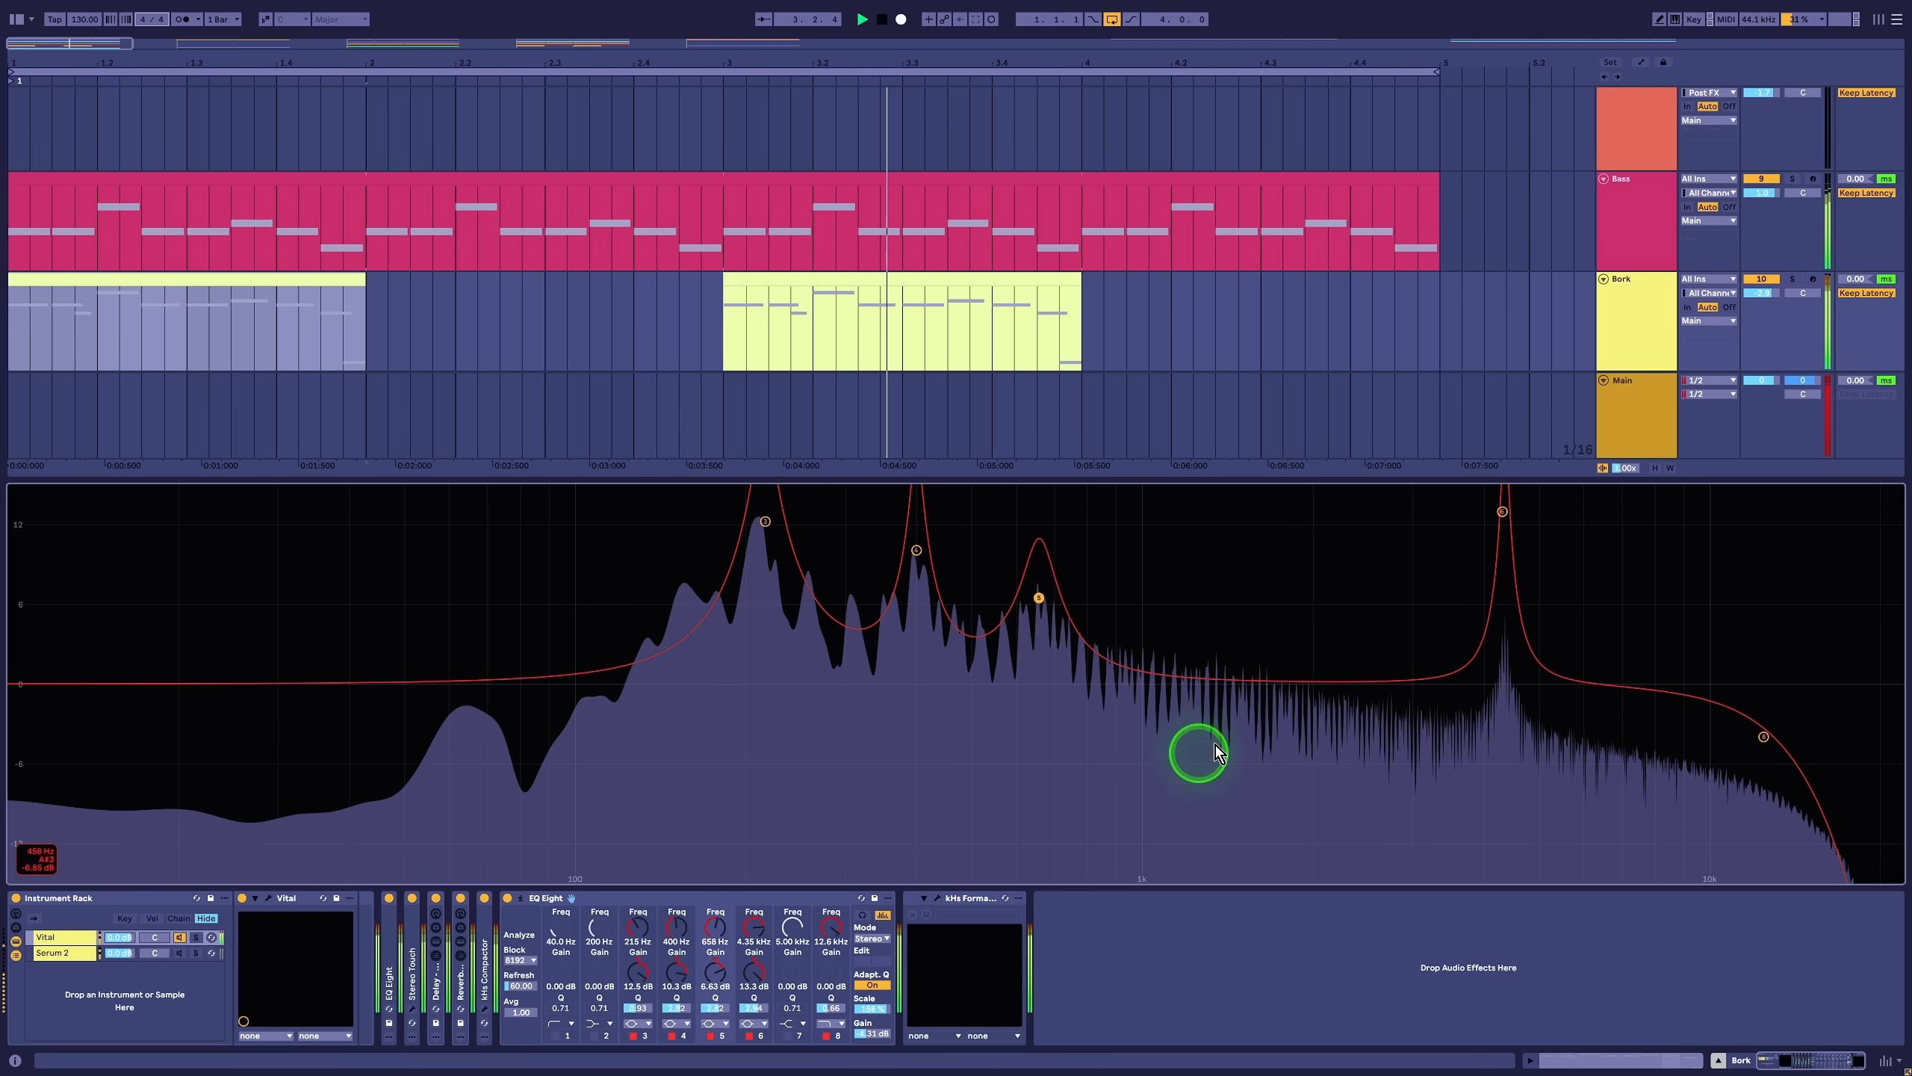
left_click_drag(1039, 593, 1135, 621)
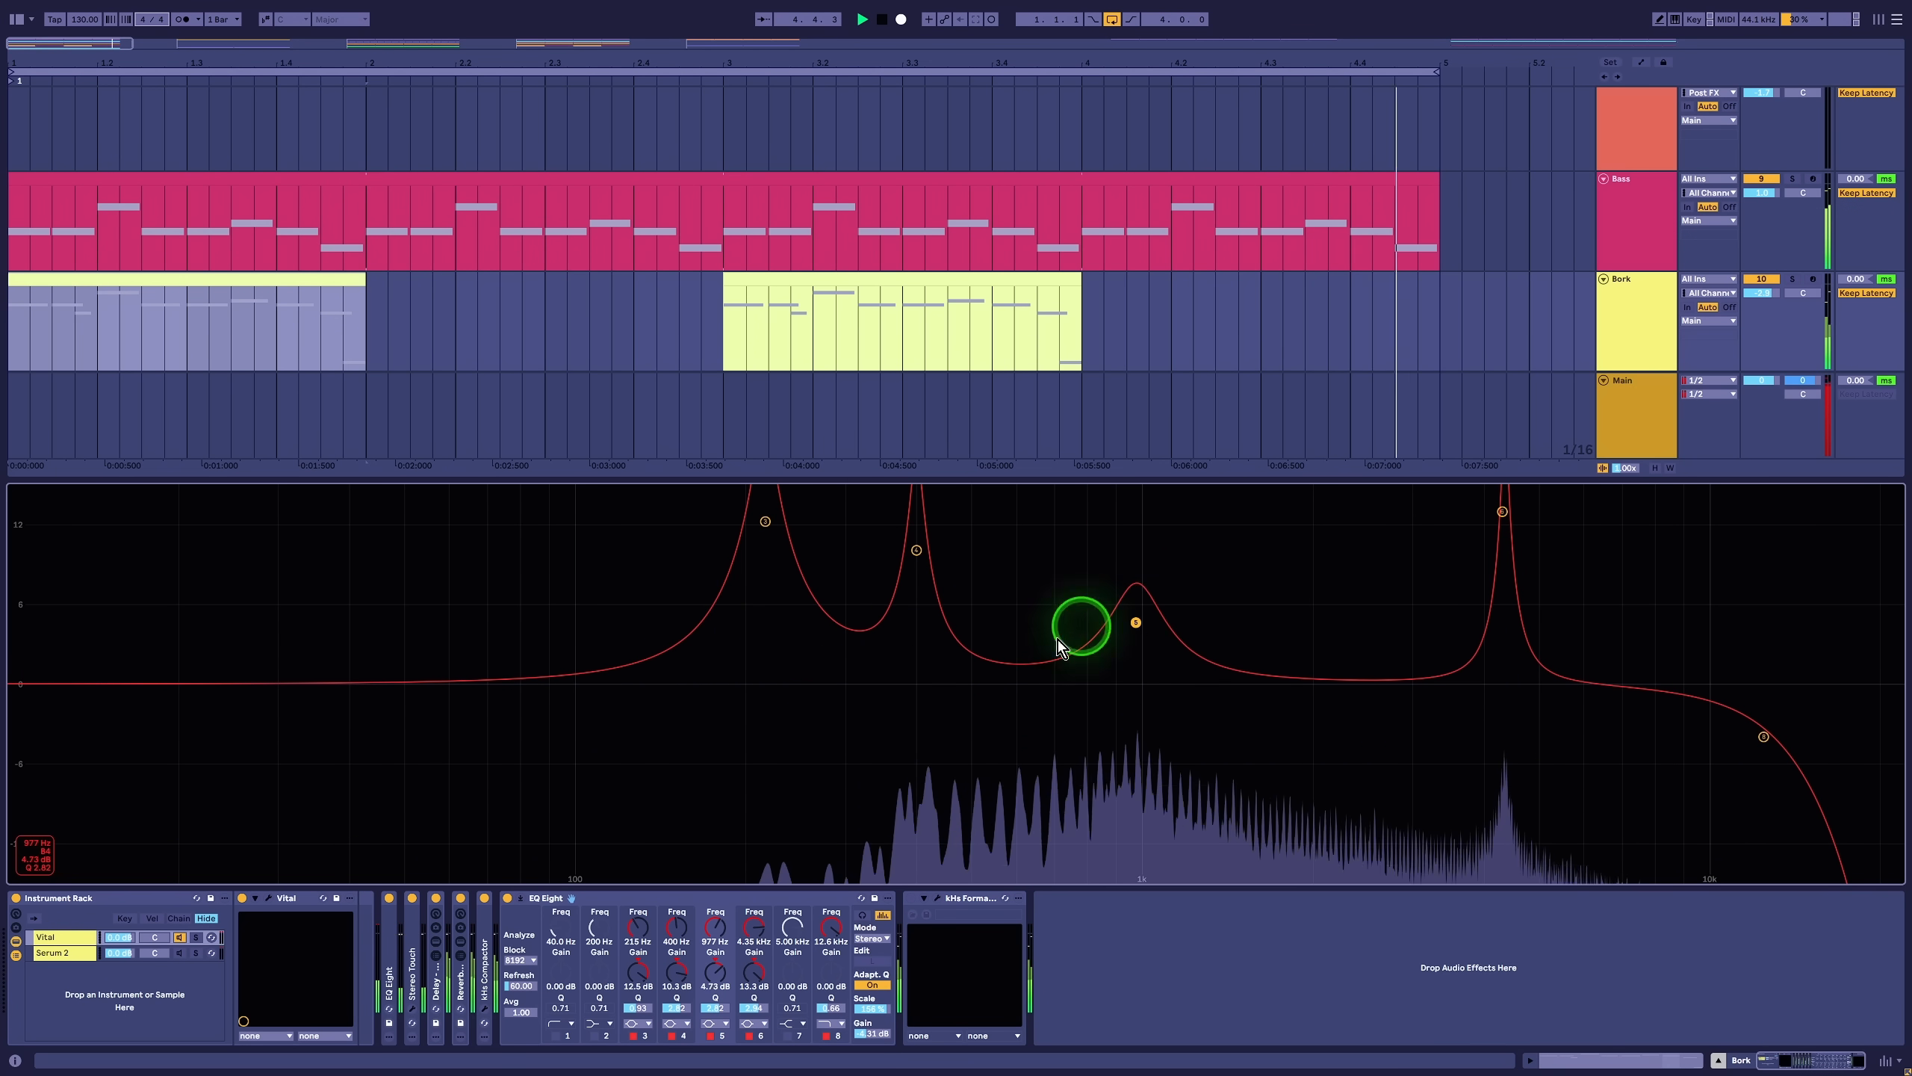
left_click(508, 898)
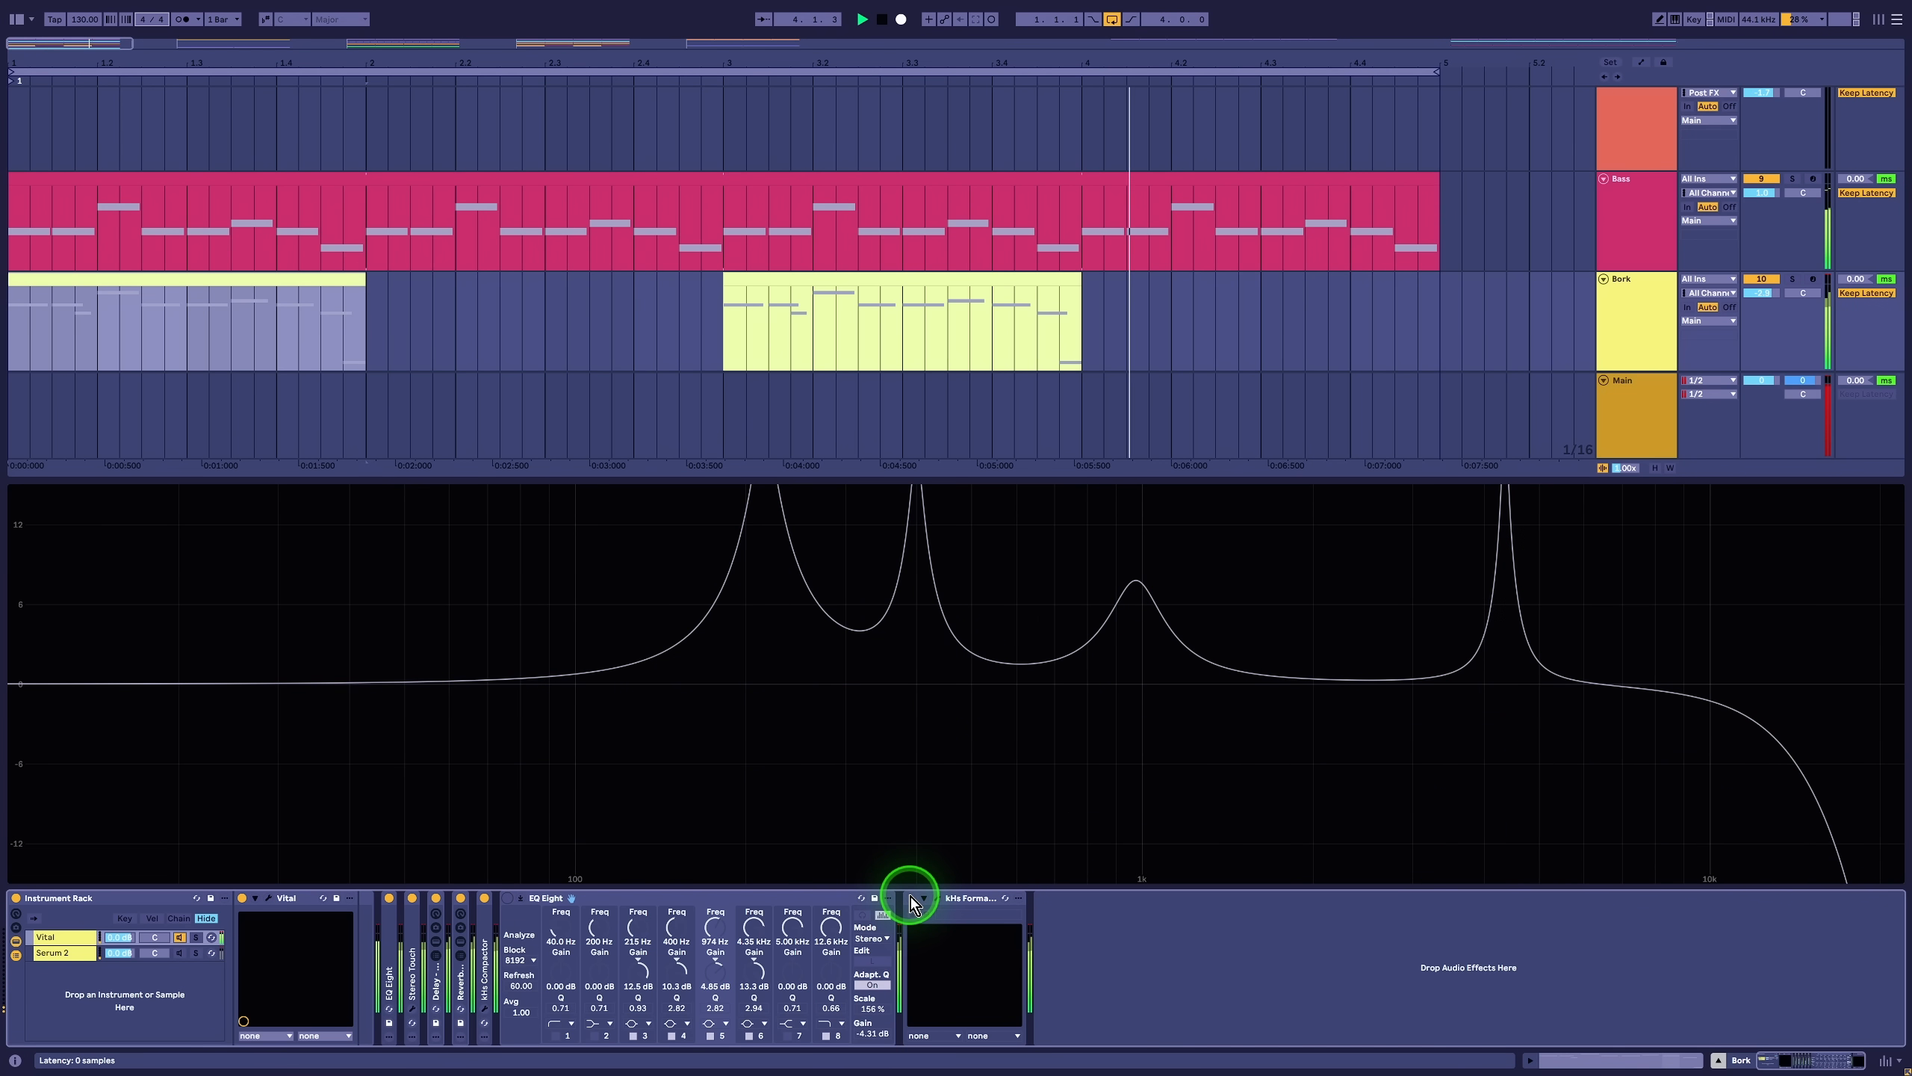
Step: Open the kHs Formant Filter on the Bork track and move its vowel point onto the ɤ position
left_click(939, 899)
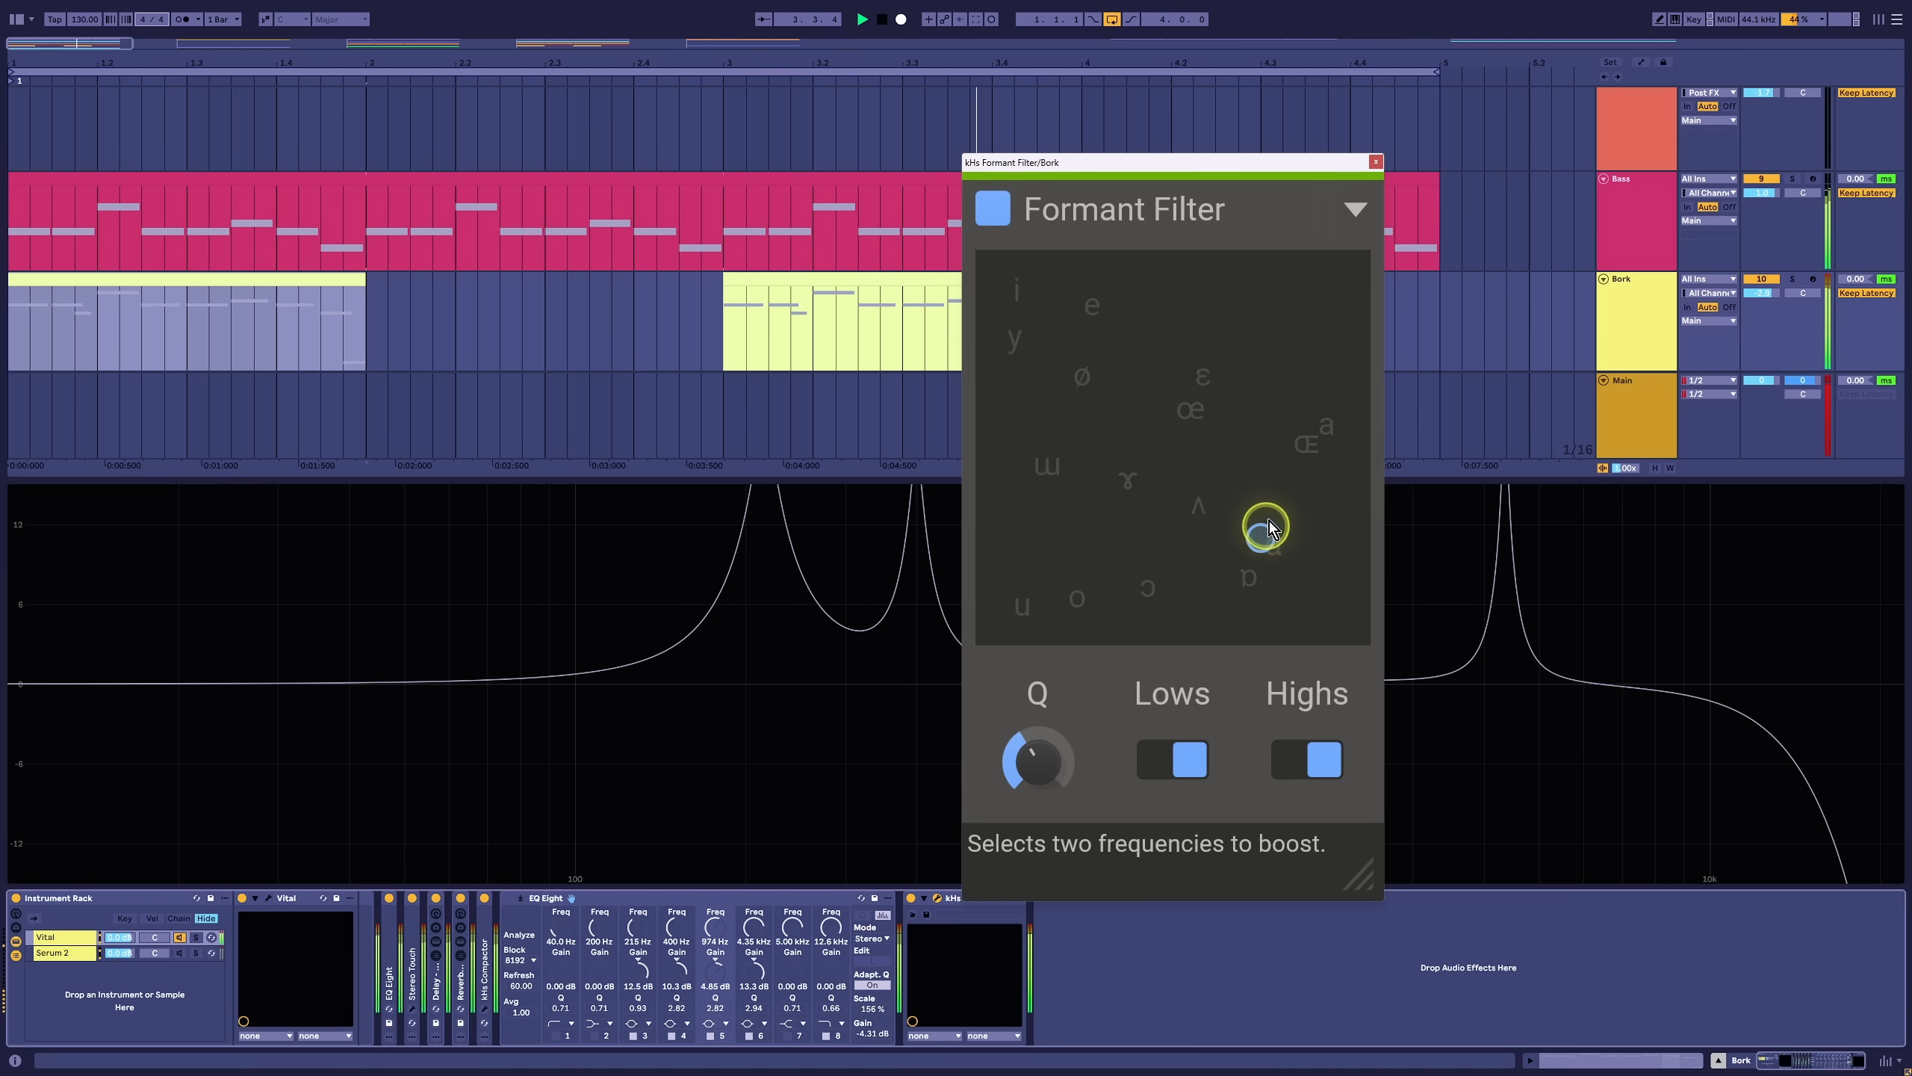
left_click_drag(1164, 463, 1137, 485)
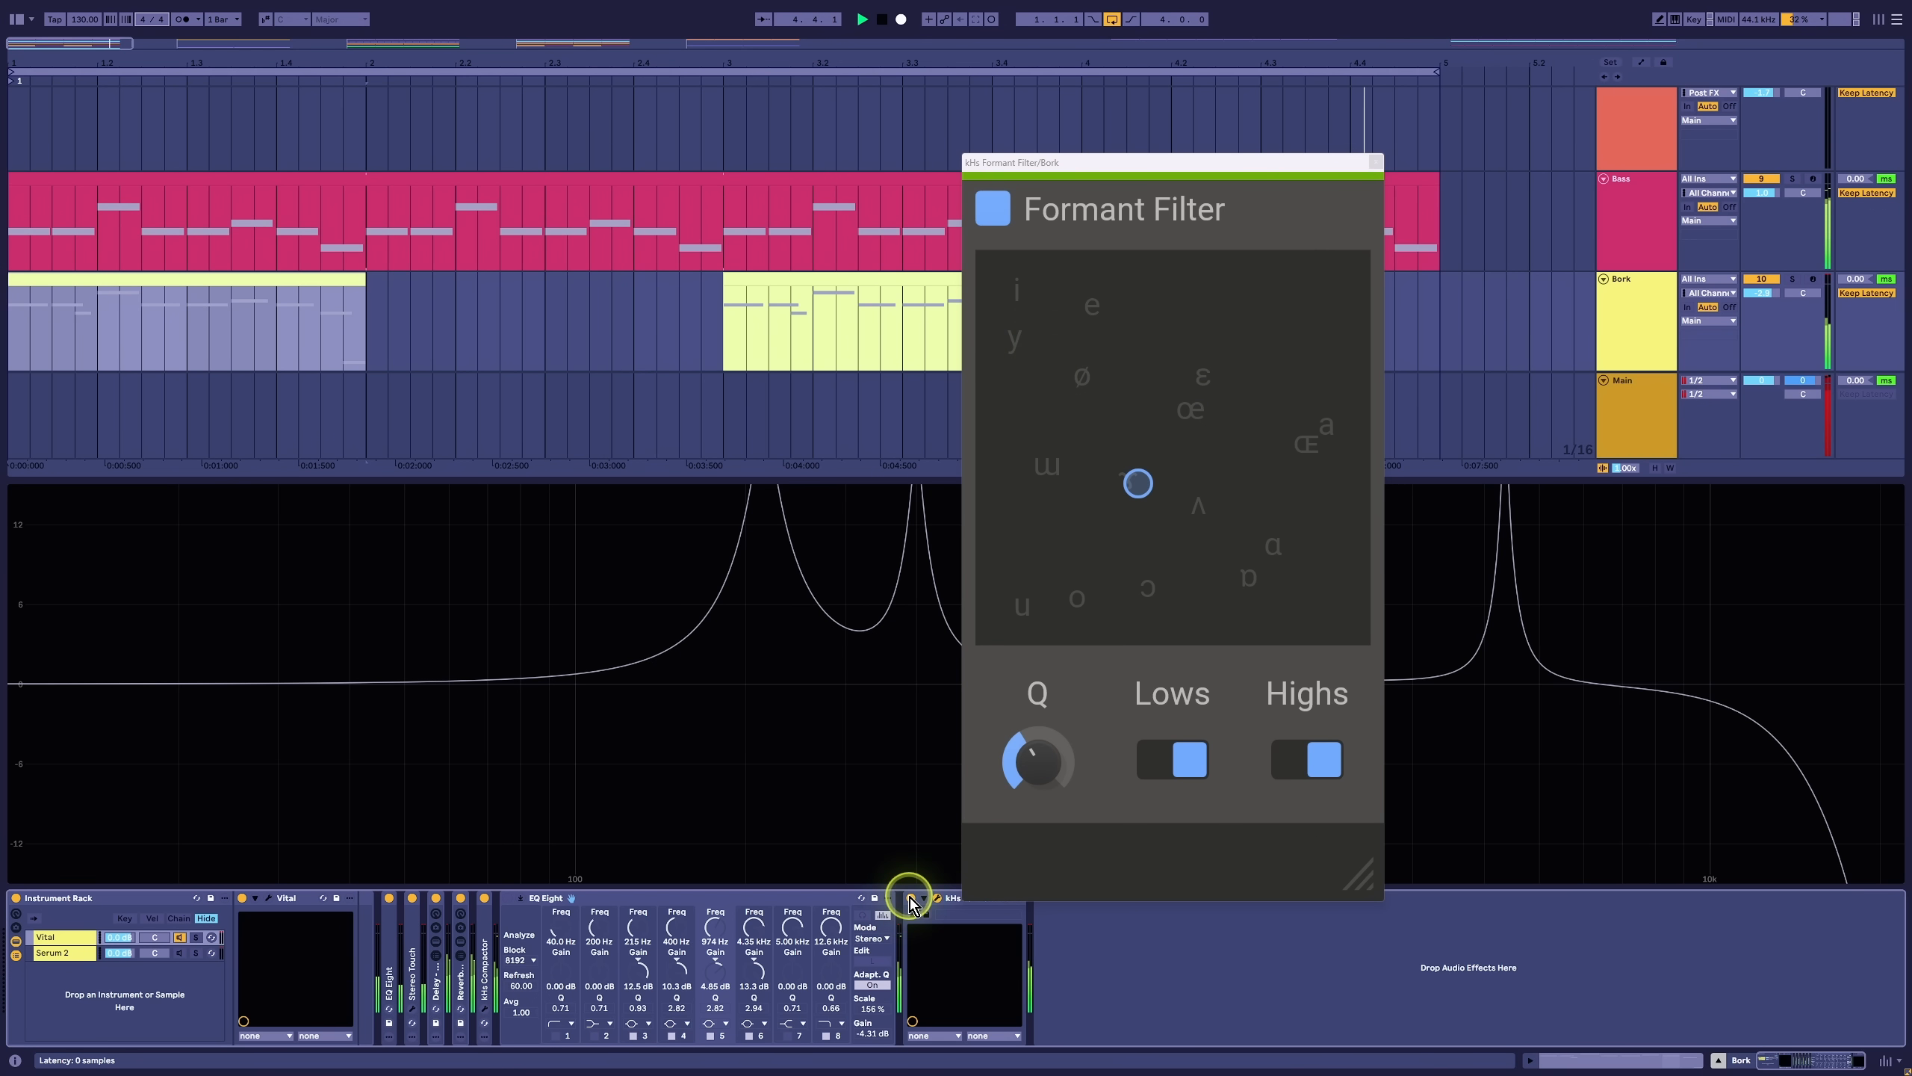
Step: Open Vital on the Bork track, enable Filter 1 with the Formant AOIE type, and adjust its vowel position
left_click(269, 898)
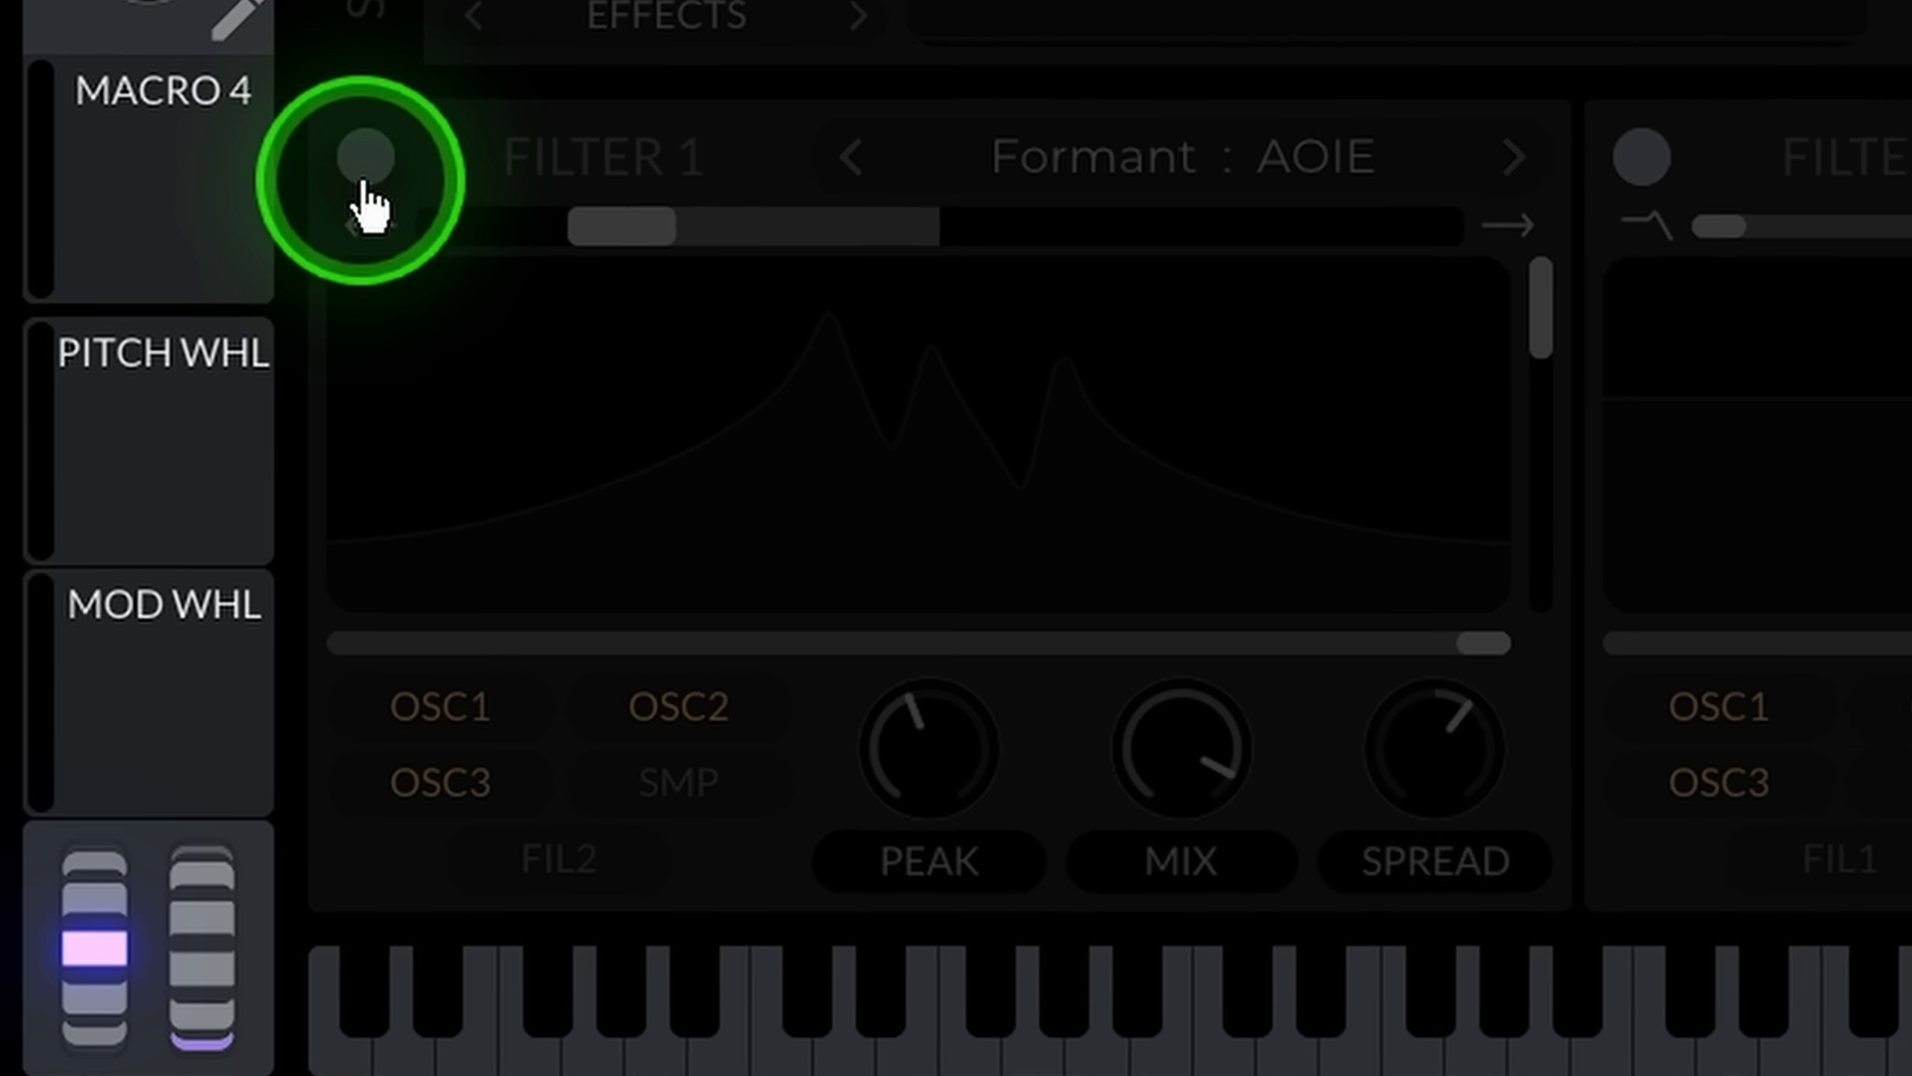
left_click(354, 632)
left_click_drag(800, 390, 695, 188)
left_click_drag(606, 575, 949, 520)
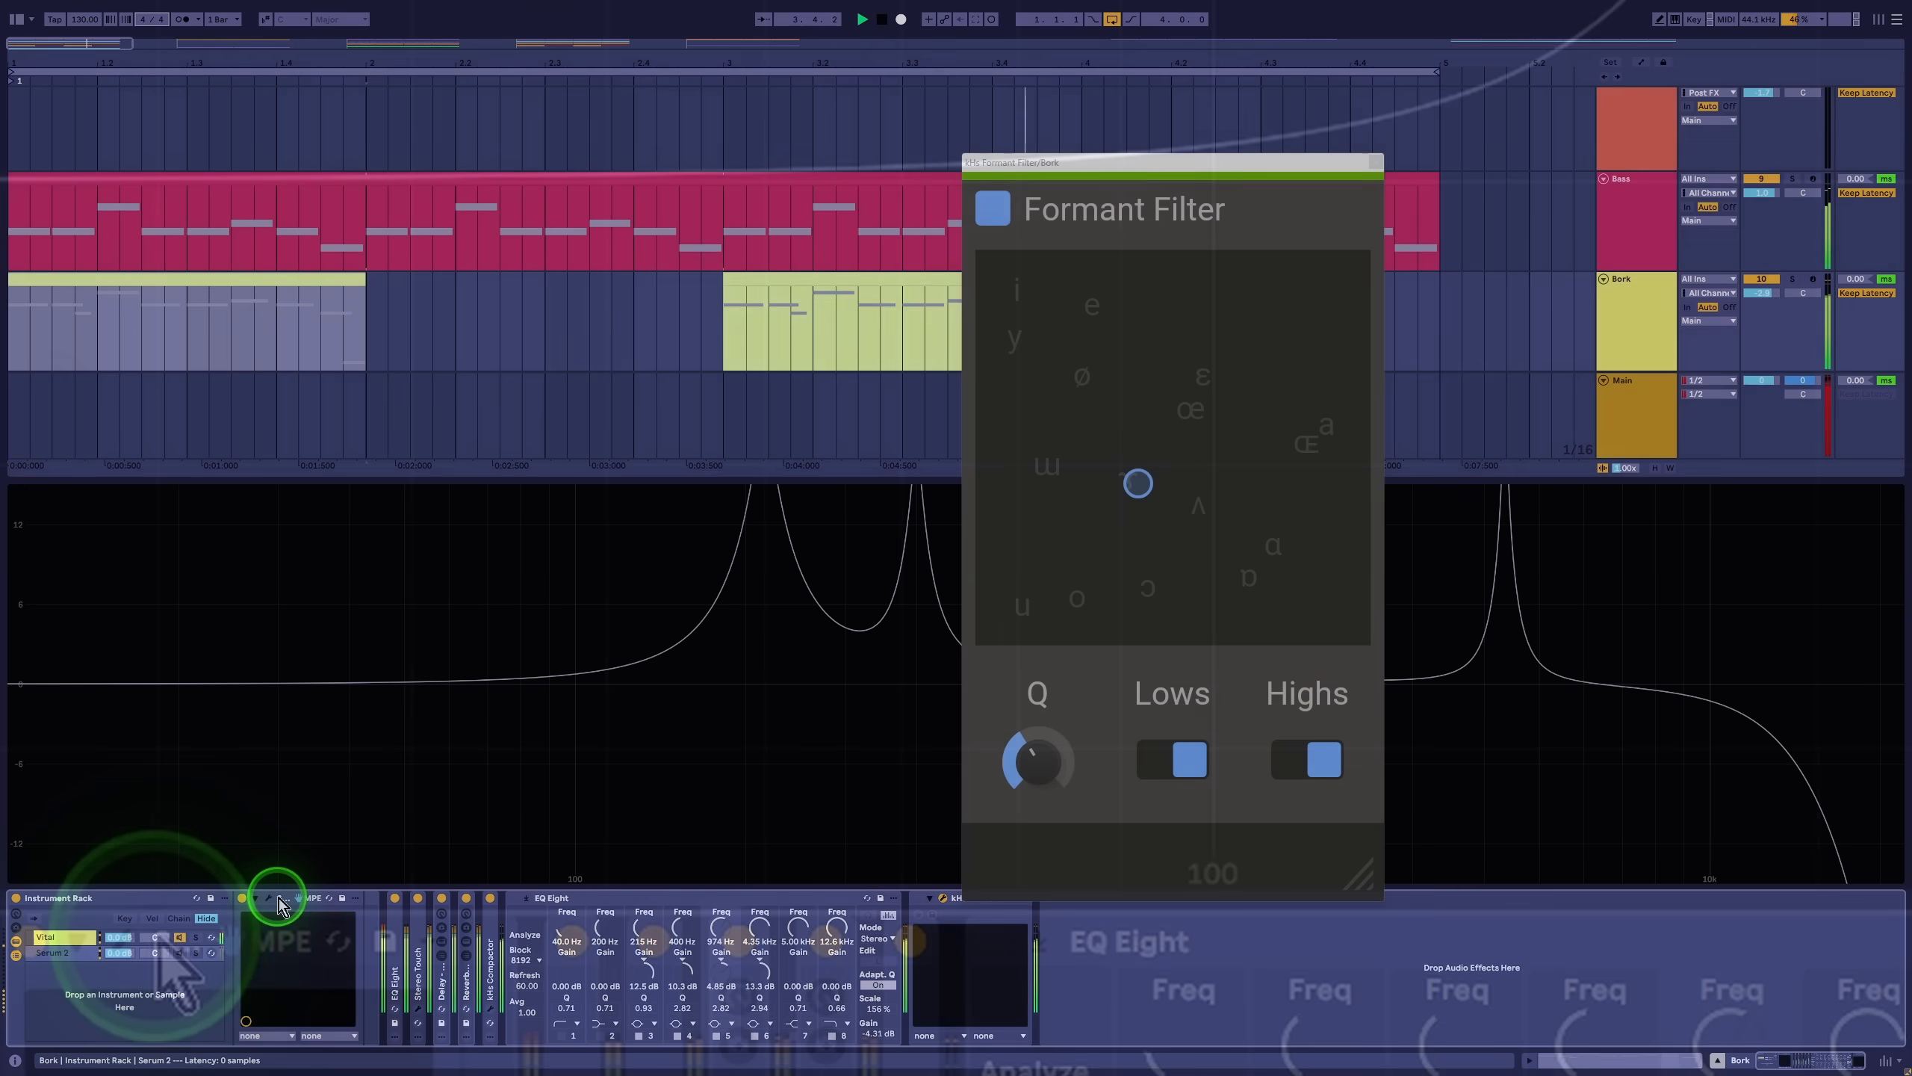
Step: Open Serum 2 in the Bork track's Instrument Rack, choose a Filter 1 type from the S2 Filters group, and adjust the filter
left_click(272, 898)
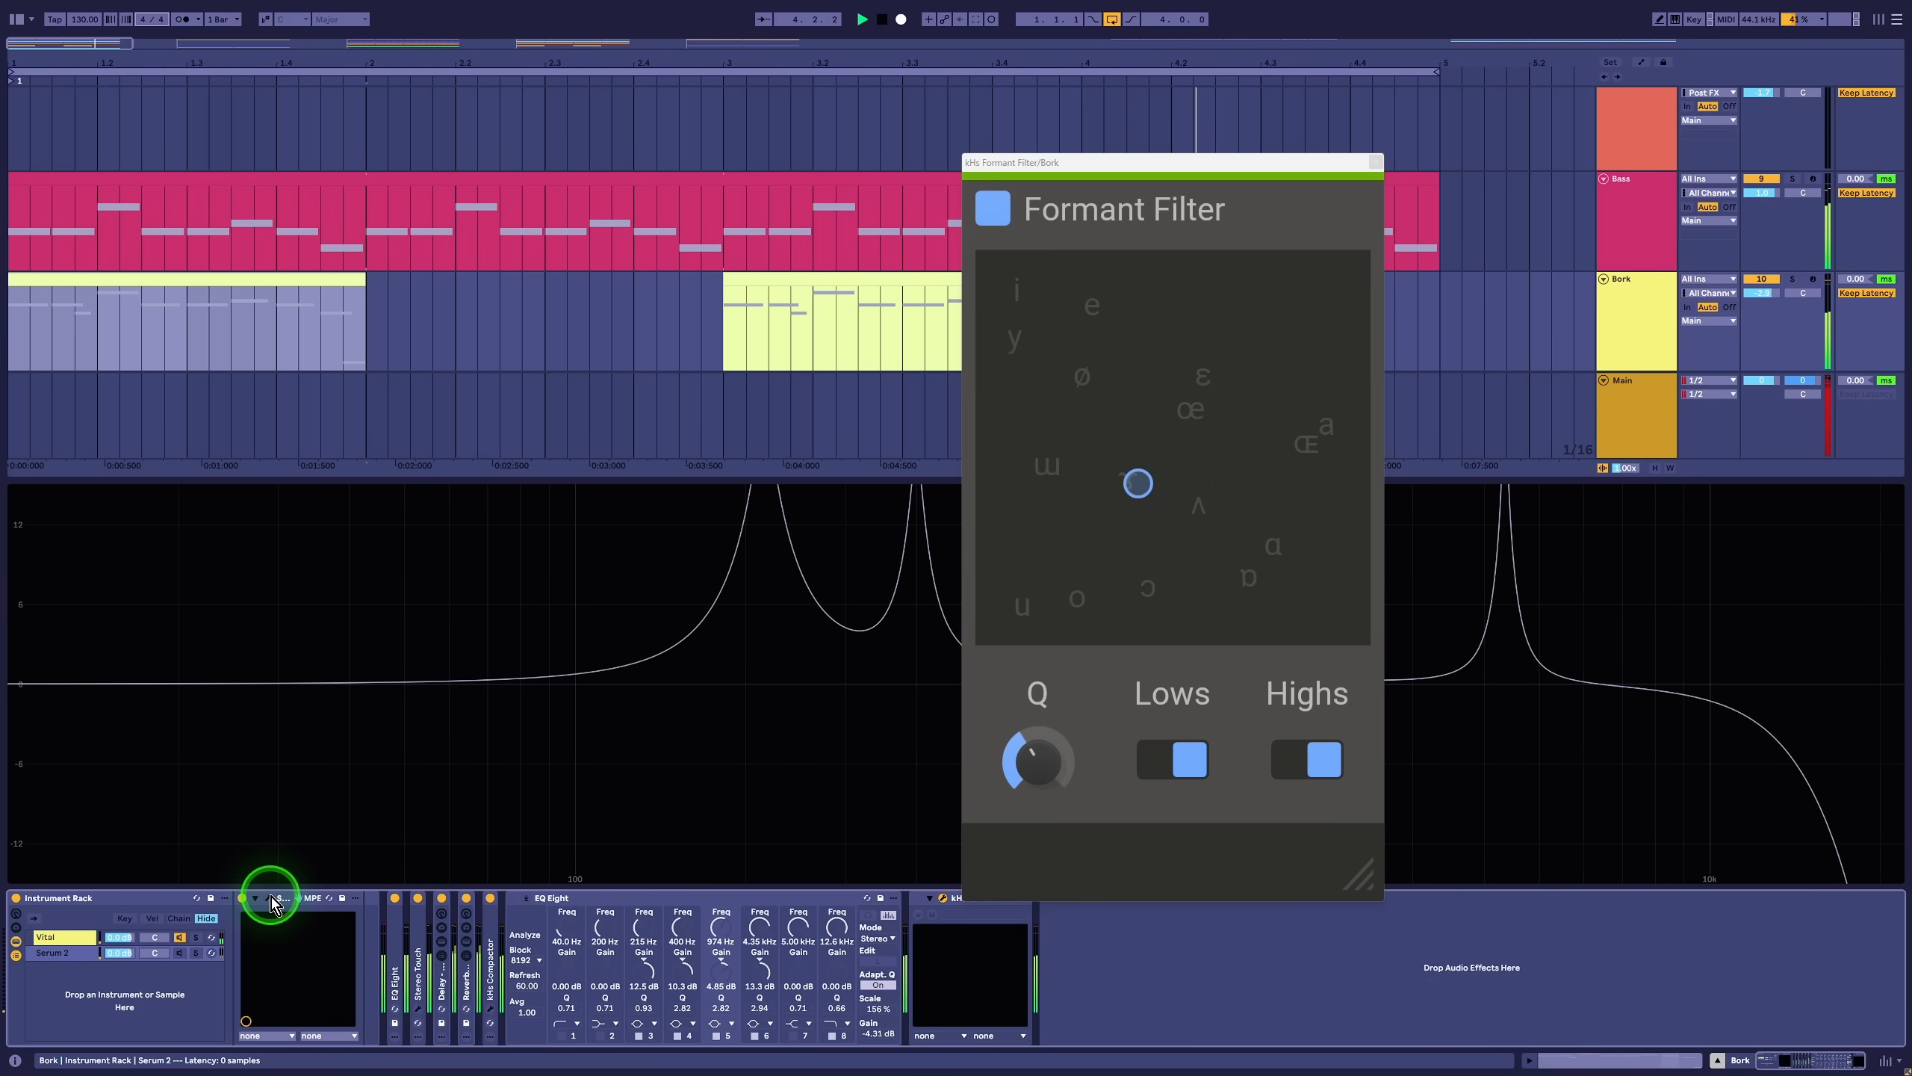
left_click(1636, 332)
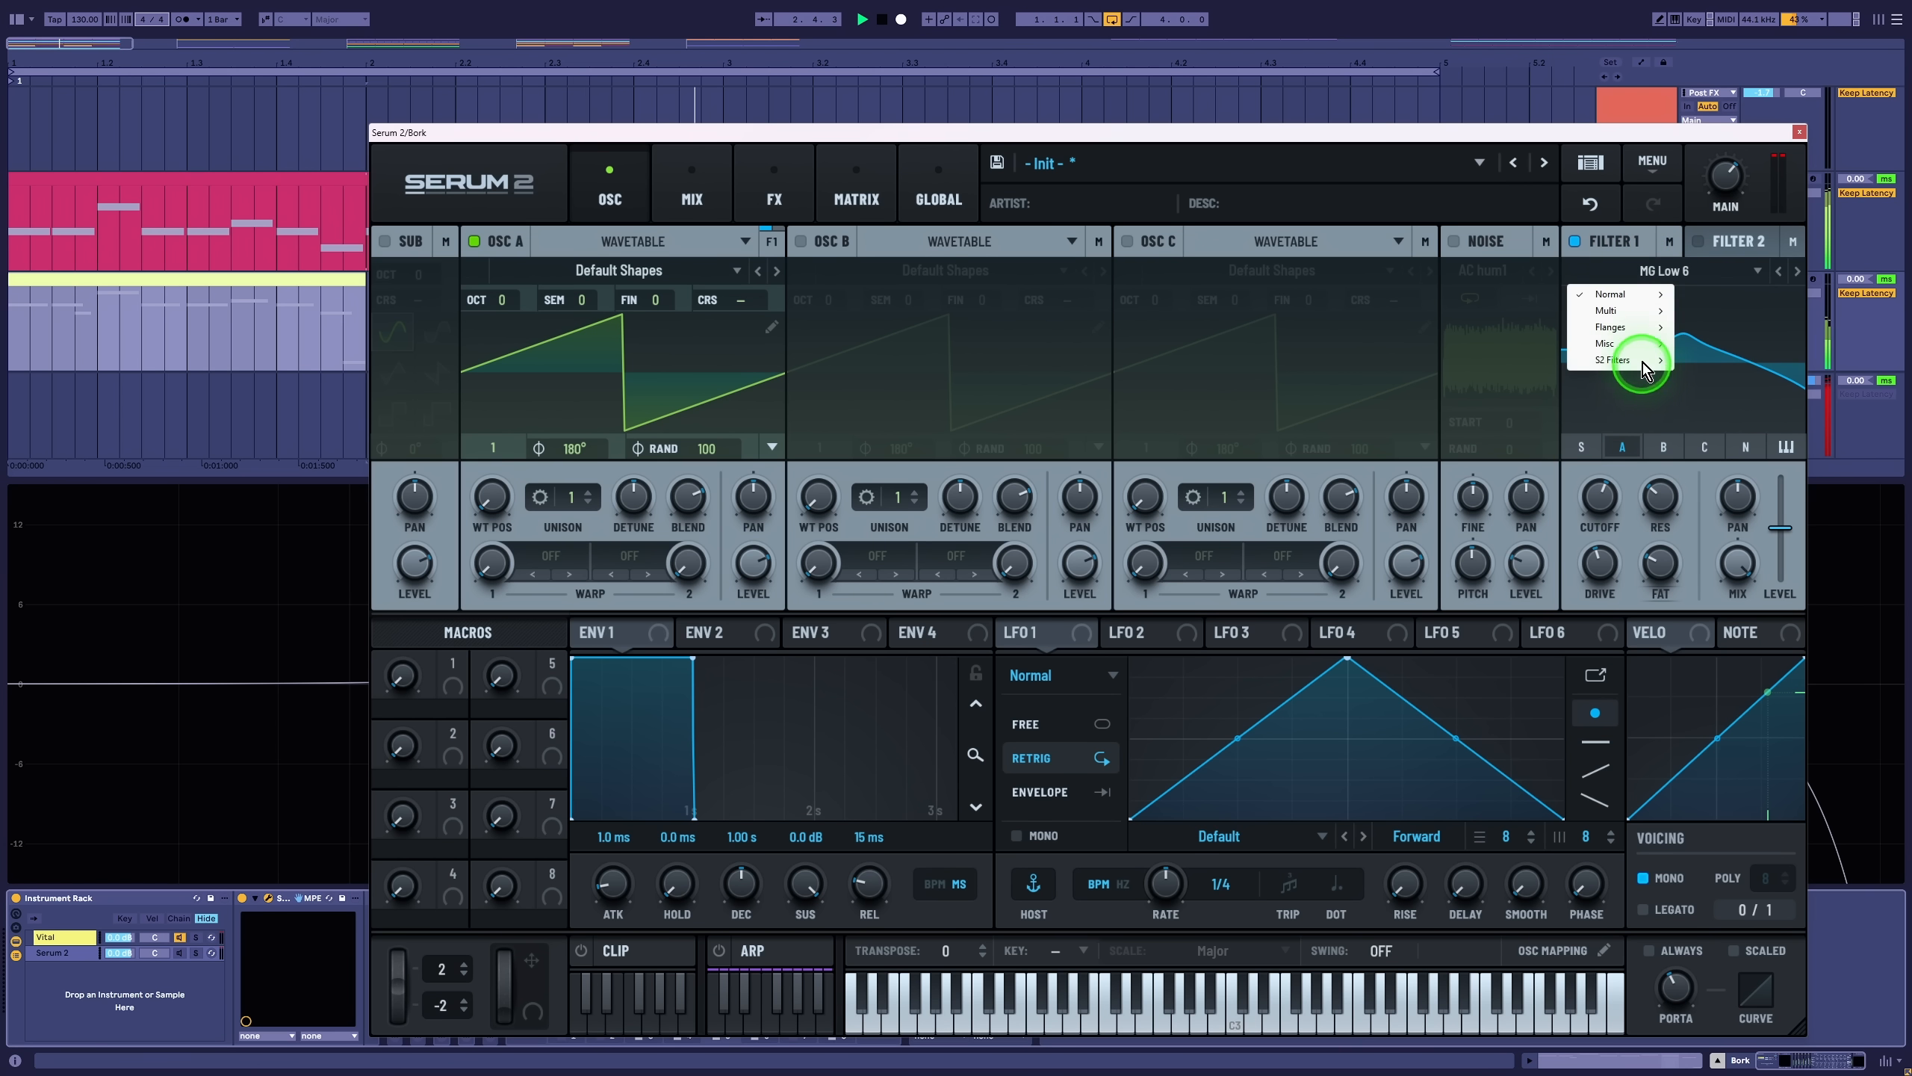
left_click_drag(1644, 369, 1715, 576)
left_click_drag(1366, 833, 1401, 1074)
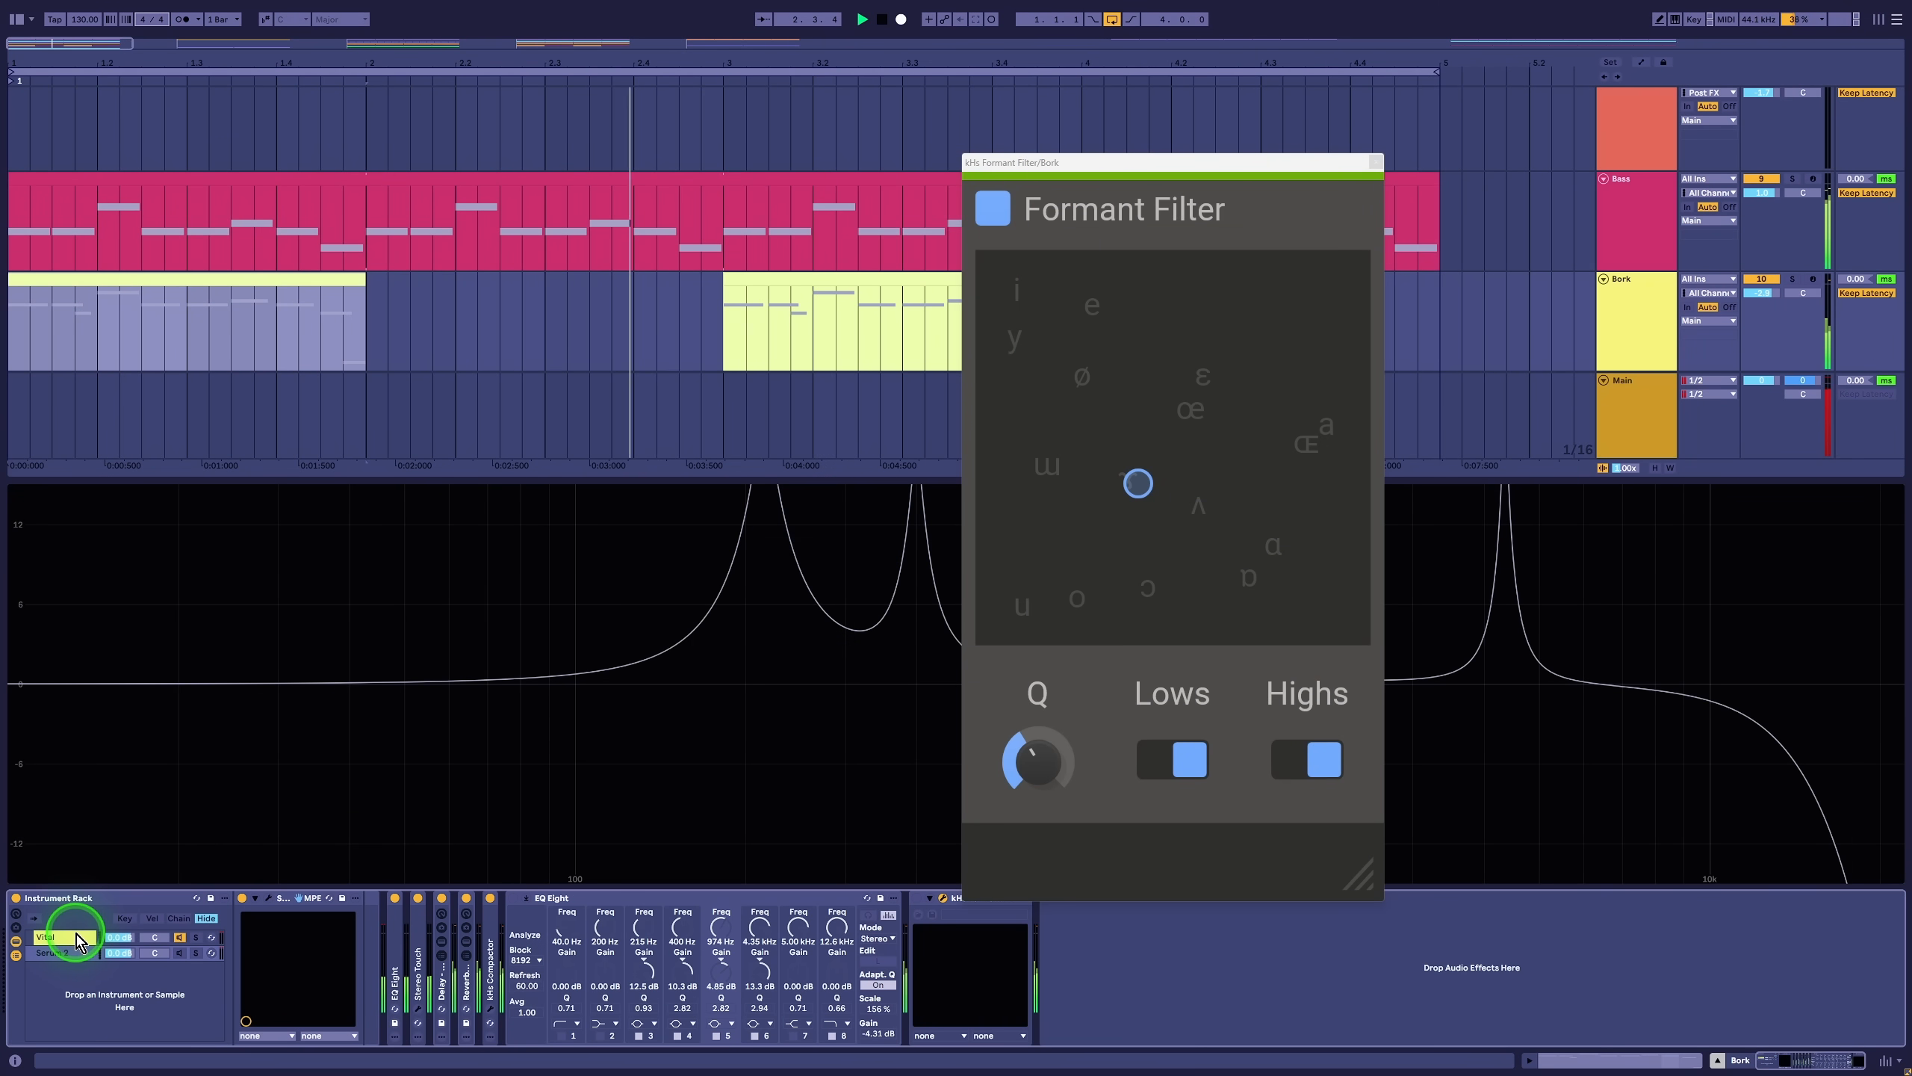
Step: Reopen Vital in the Bork rack and assign the Note modulation source to Filter 1's vertical and horizontal formant position controls
left_click(135, 935)
left_click(265, 900)
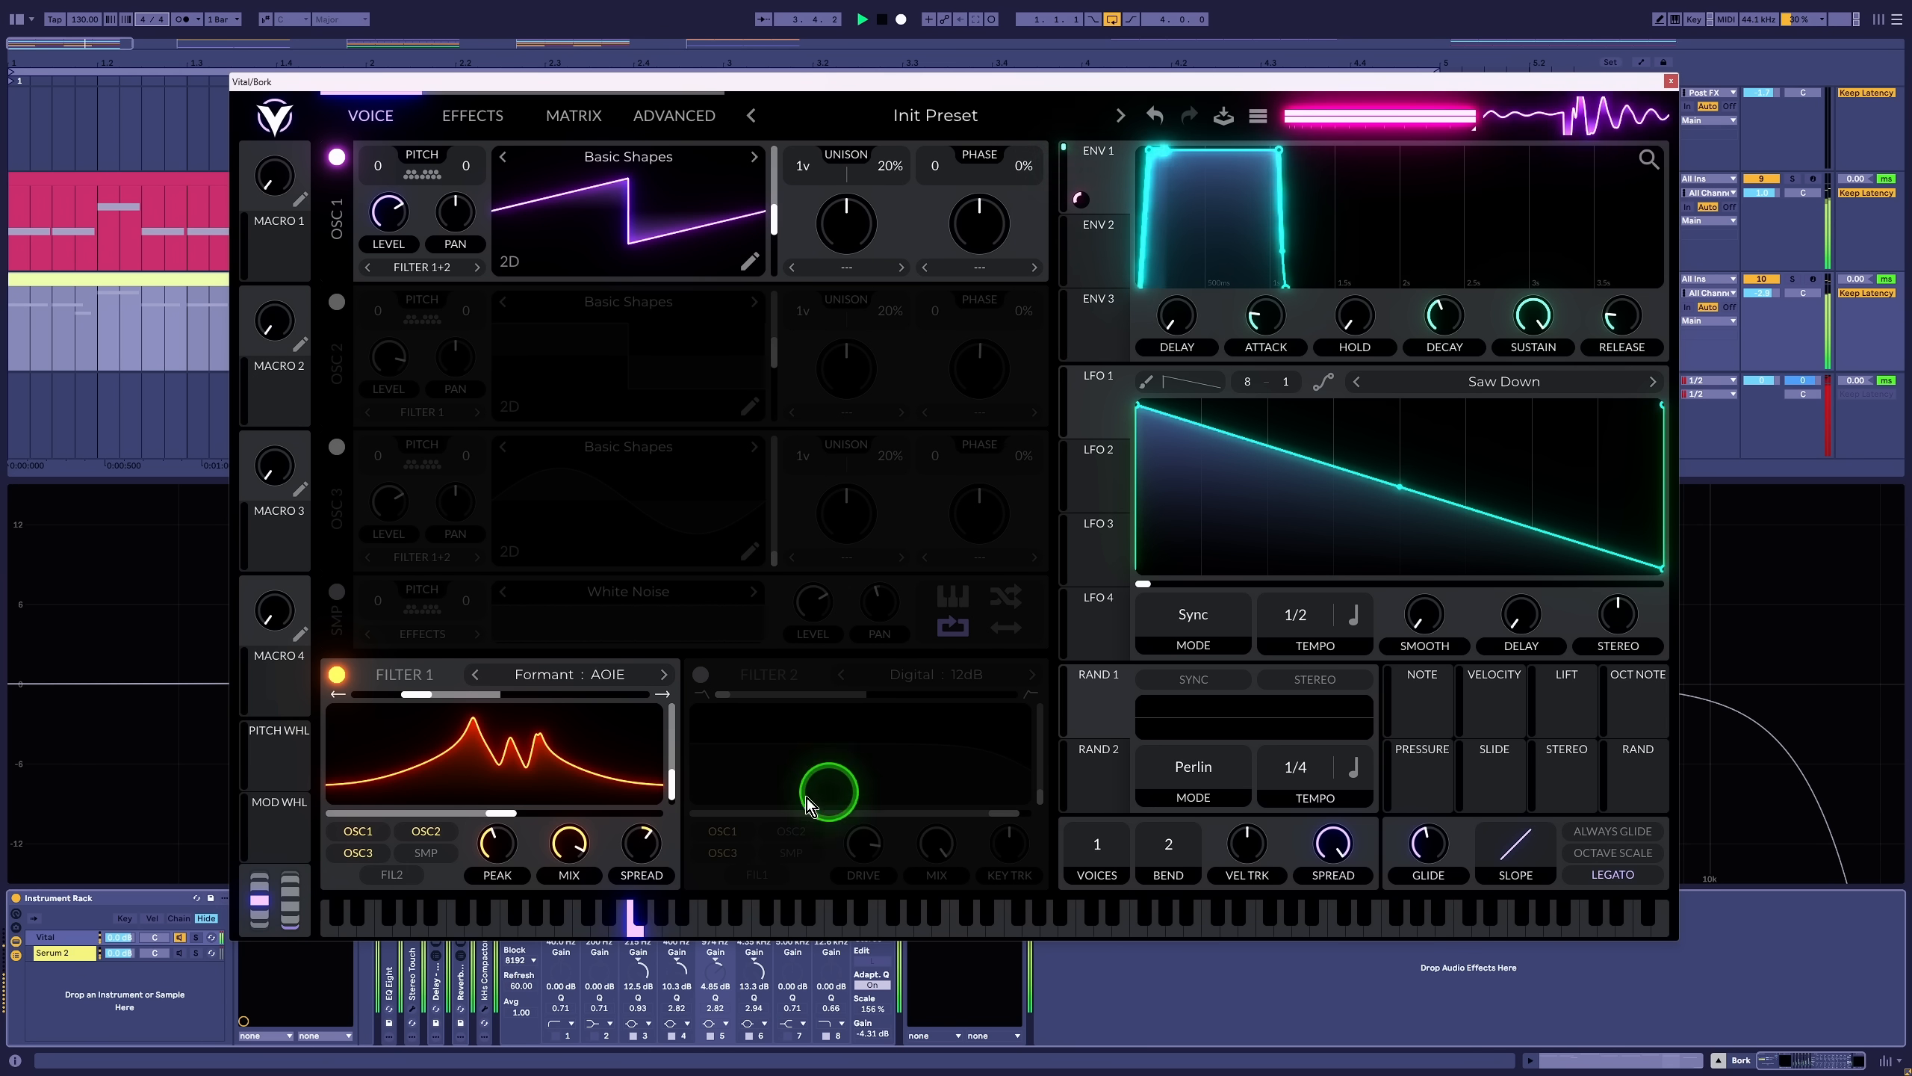
left_click_drag(1438, 708, 672, 736)
left_click_drag(1392, 713, 544, 805)
left_click_drag(1430, 693, 1604, 226)
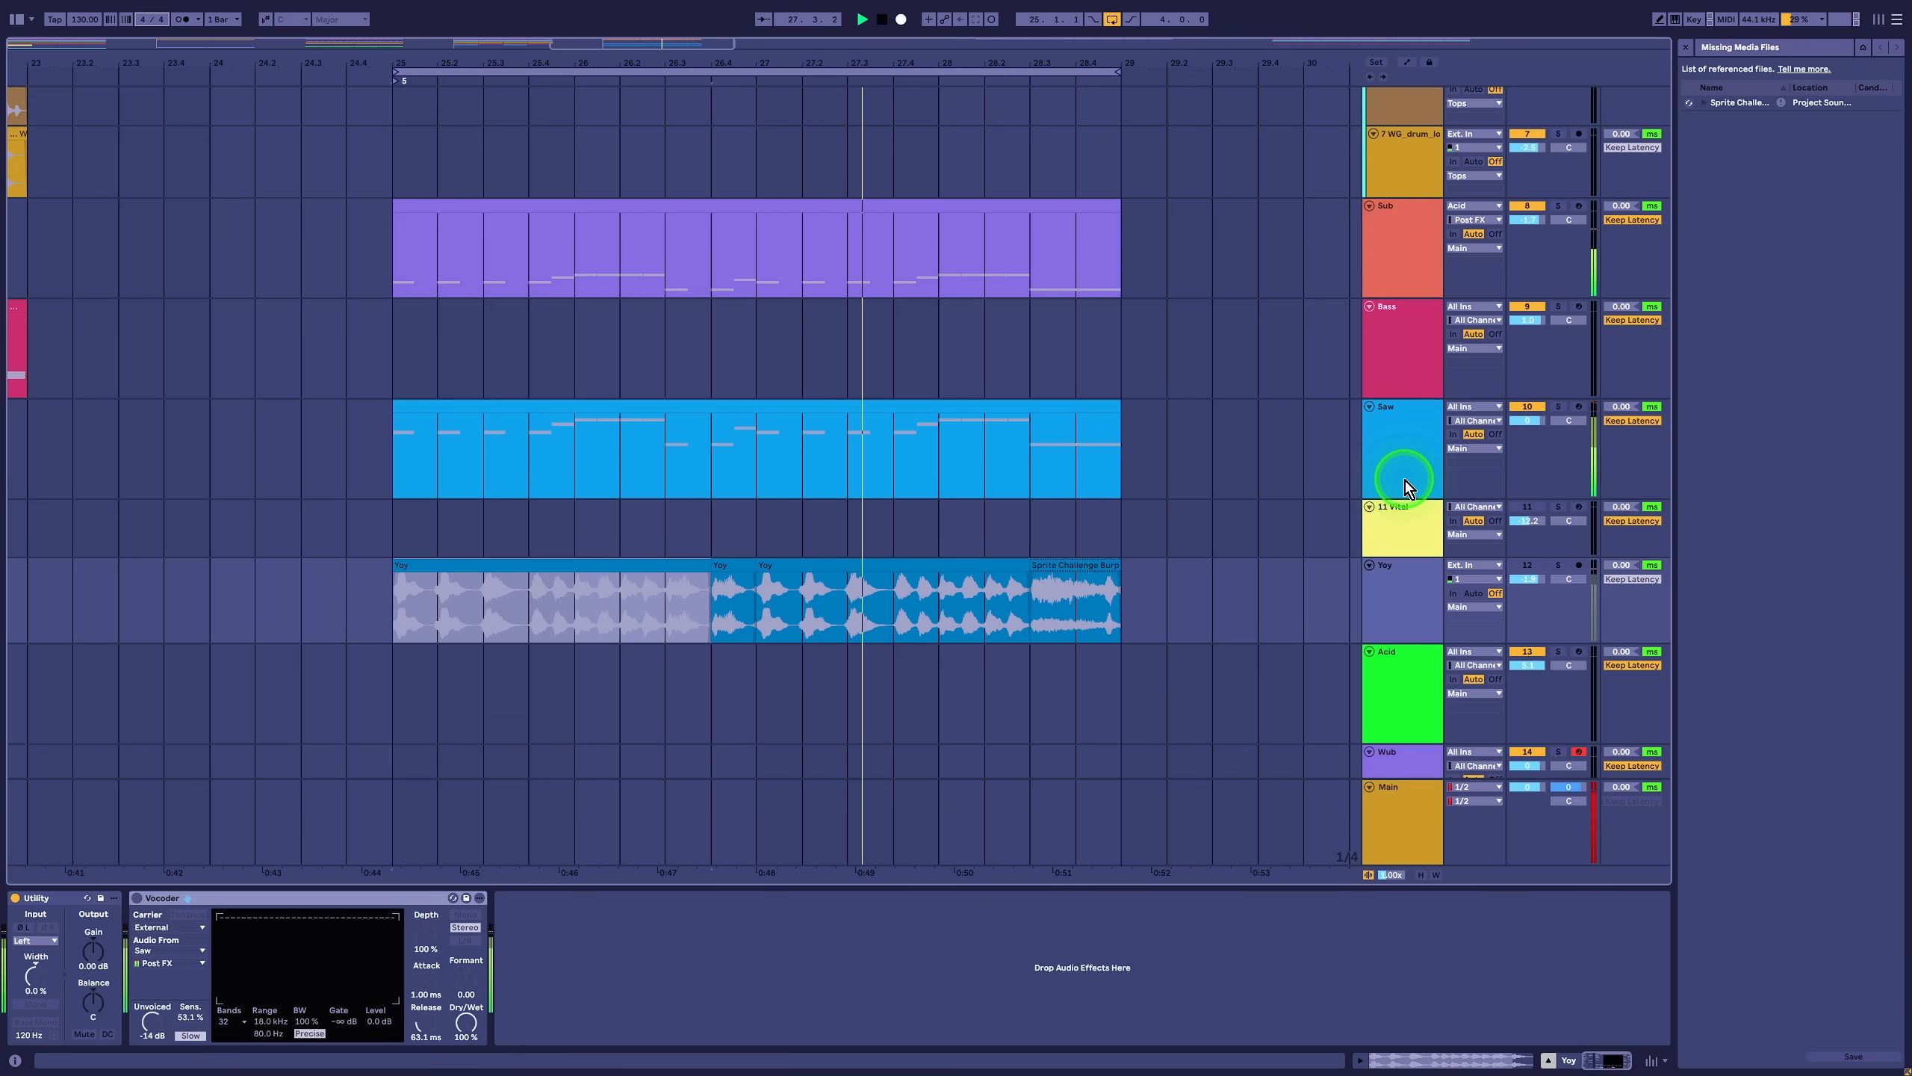
Step: Examine the Yoy track's audio clips and Vocoder, followed by the Saw track's clip and Vital patch
left_click_drag(1256, 565, 327, 572)
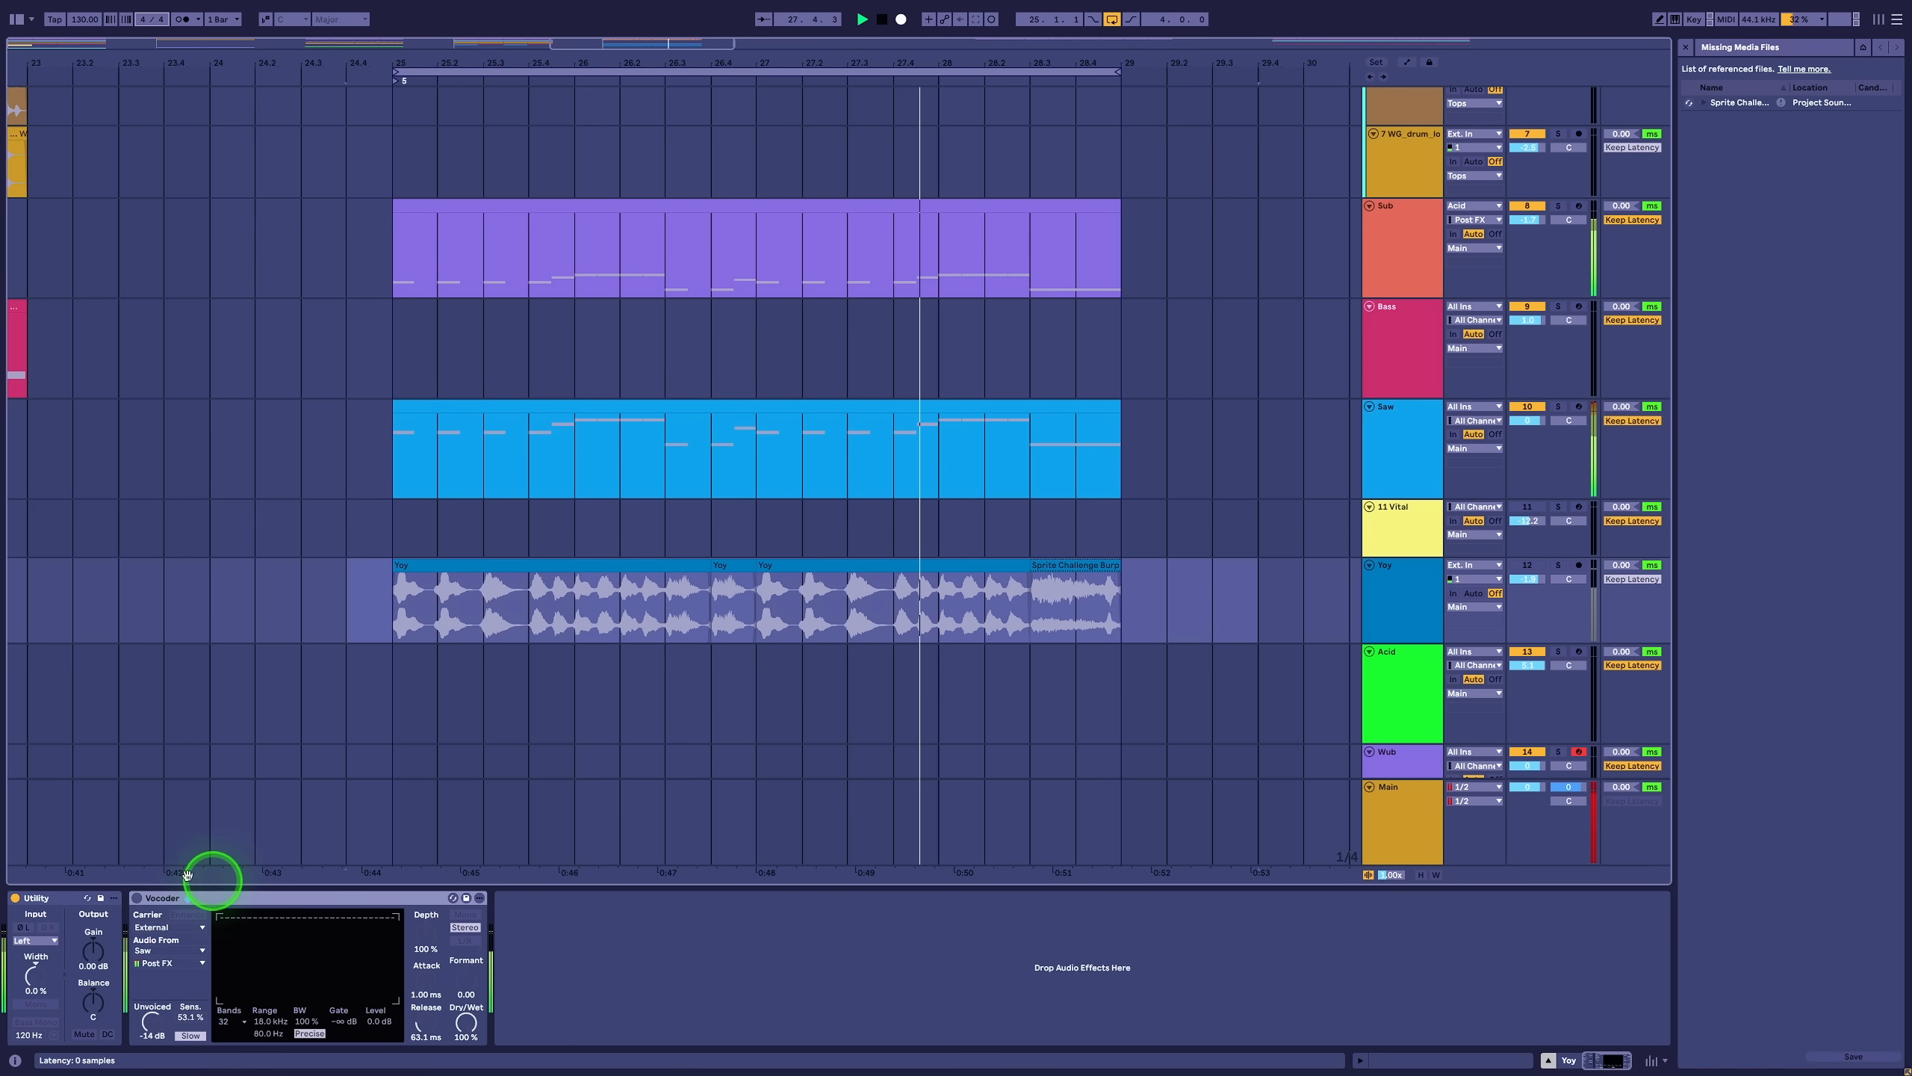
left_click(234, 906)
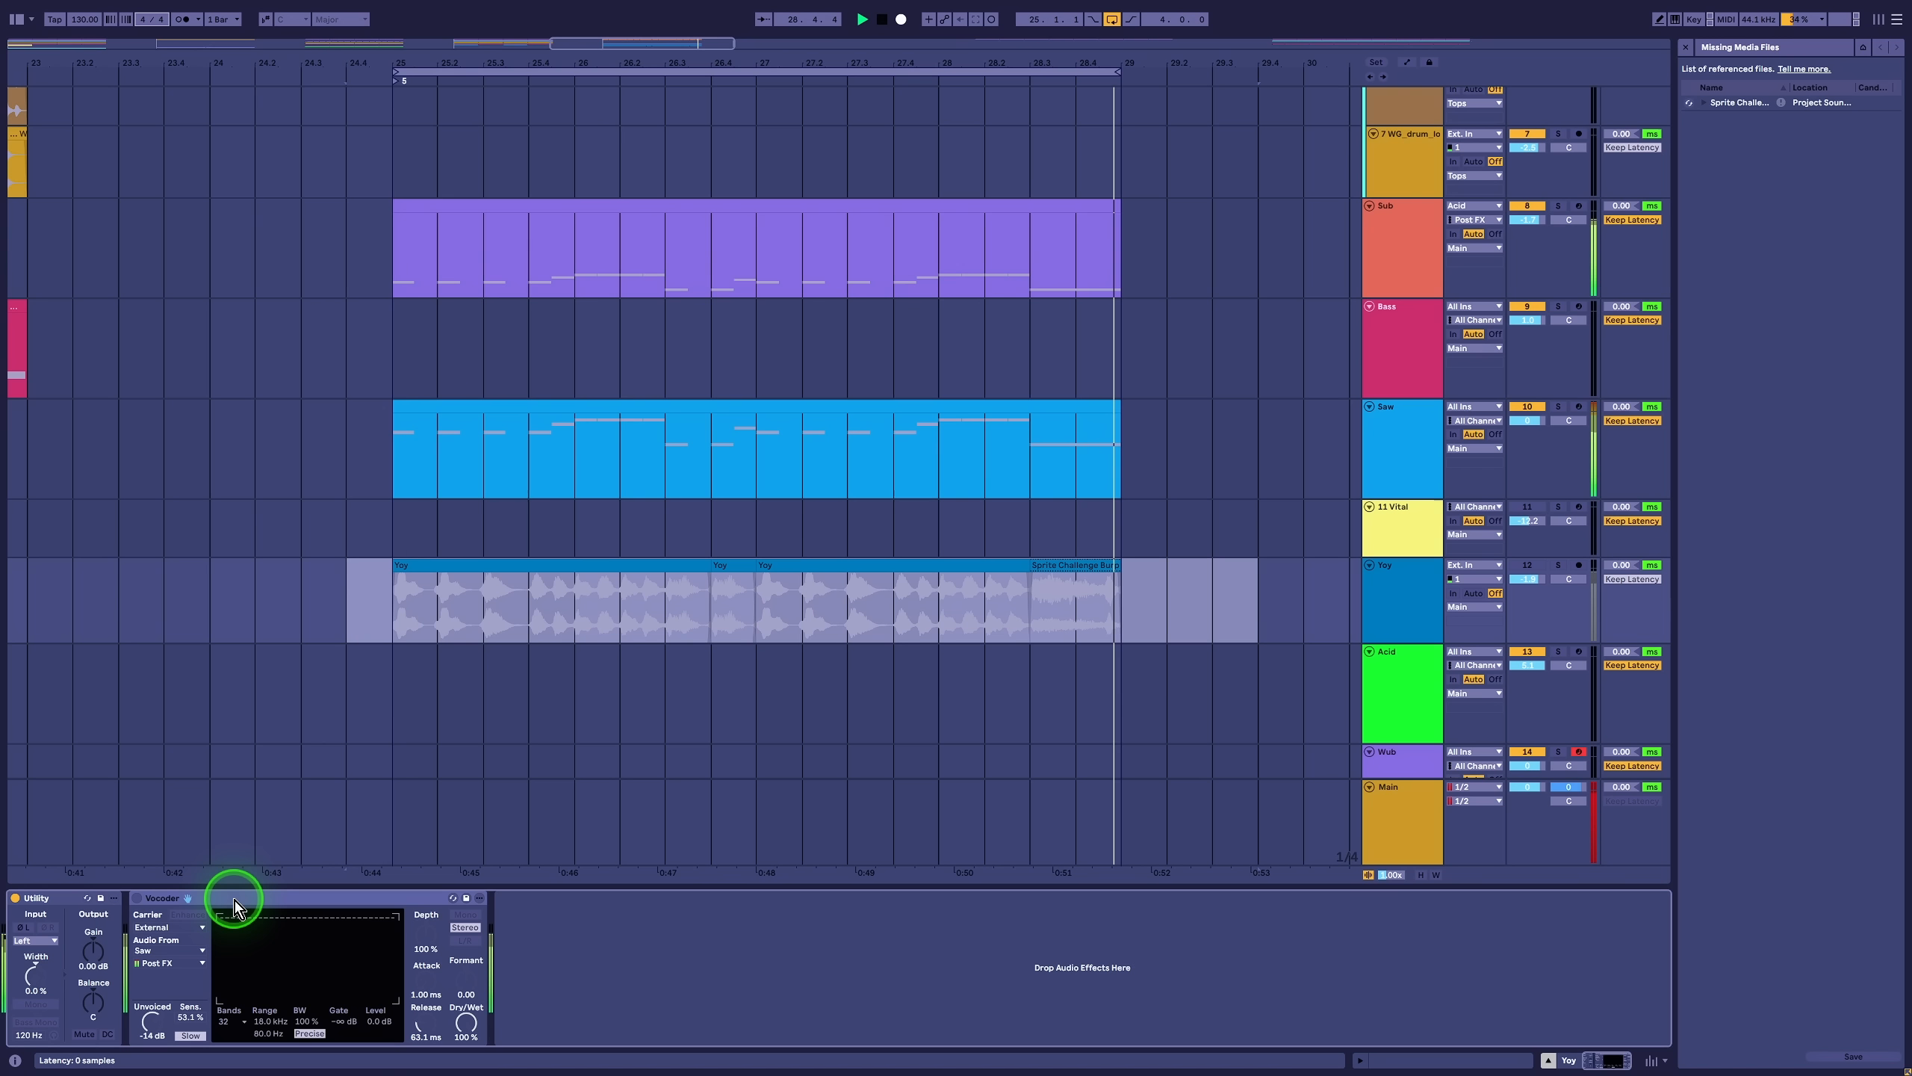
left_click(948, 620)
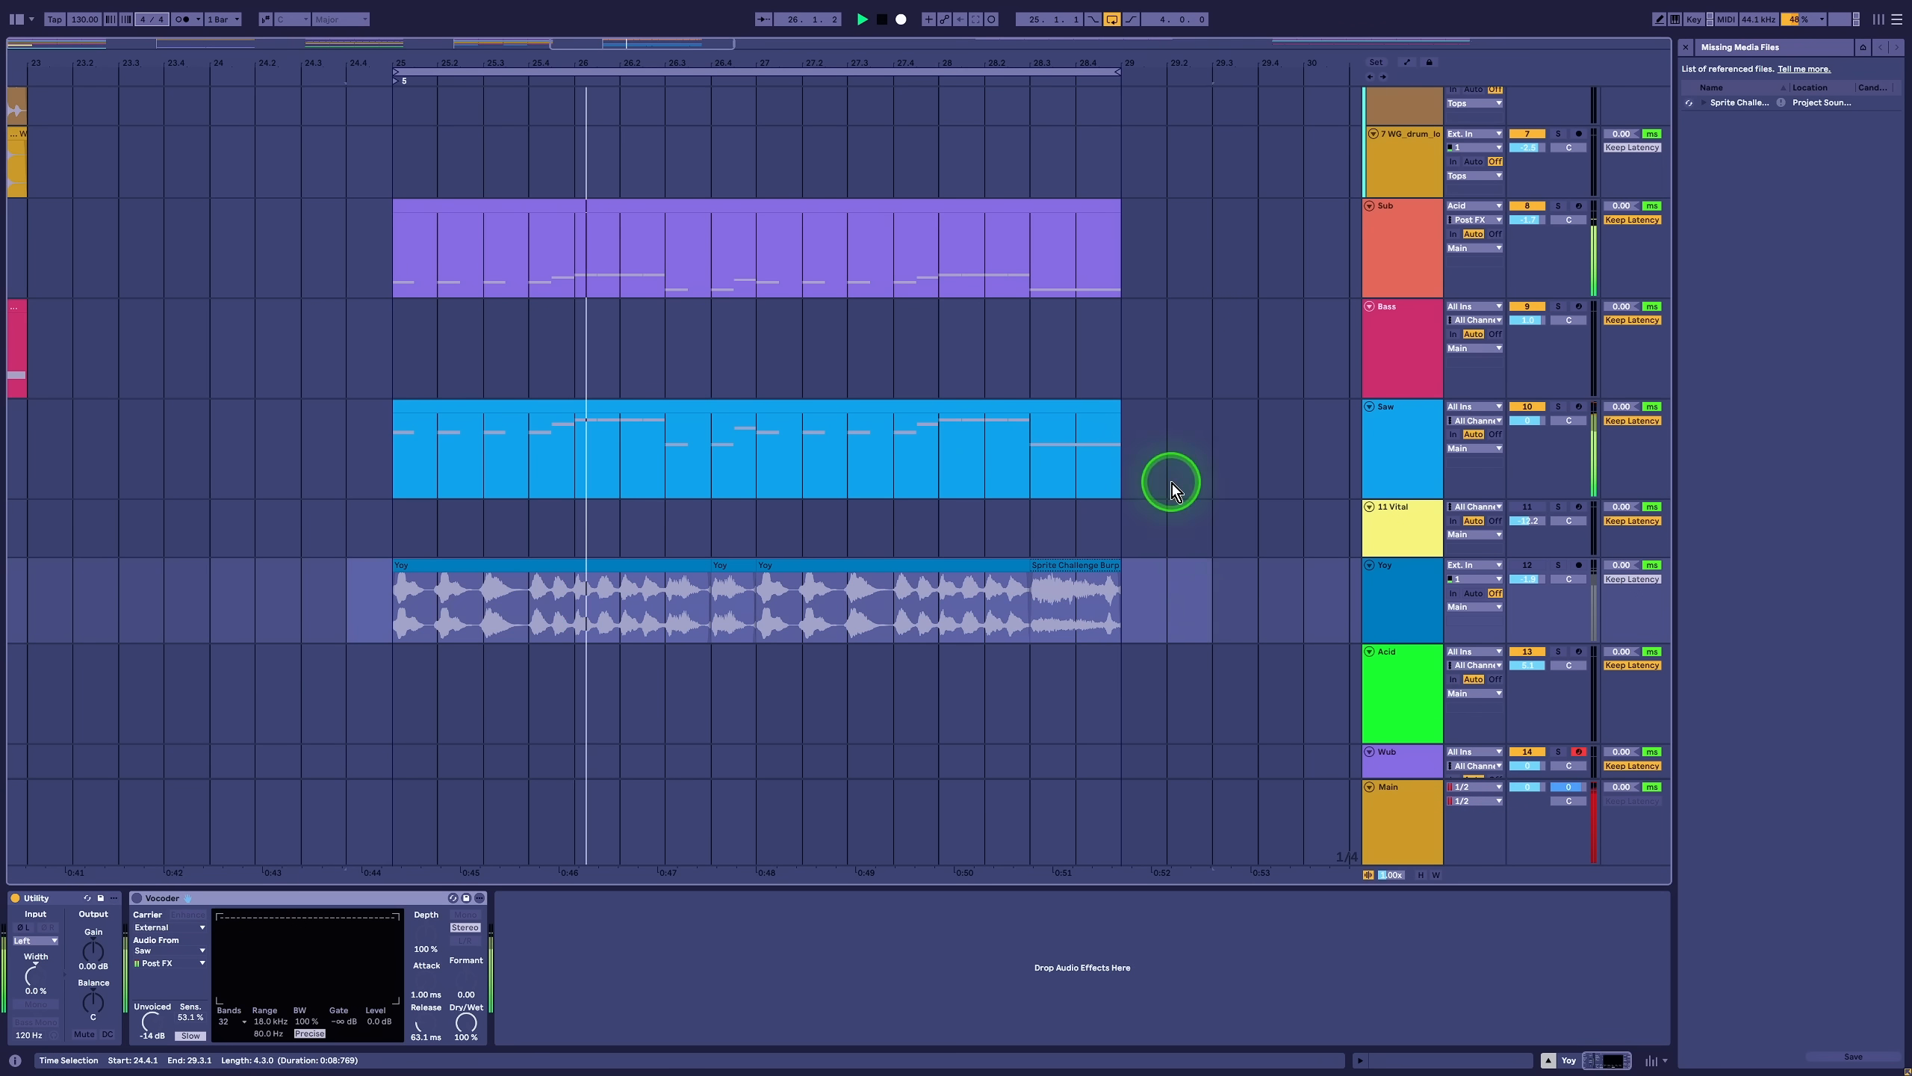
left_click_drag(1165, 478, 283, 482)
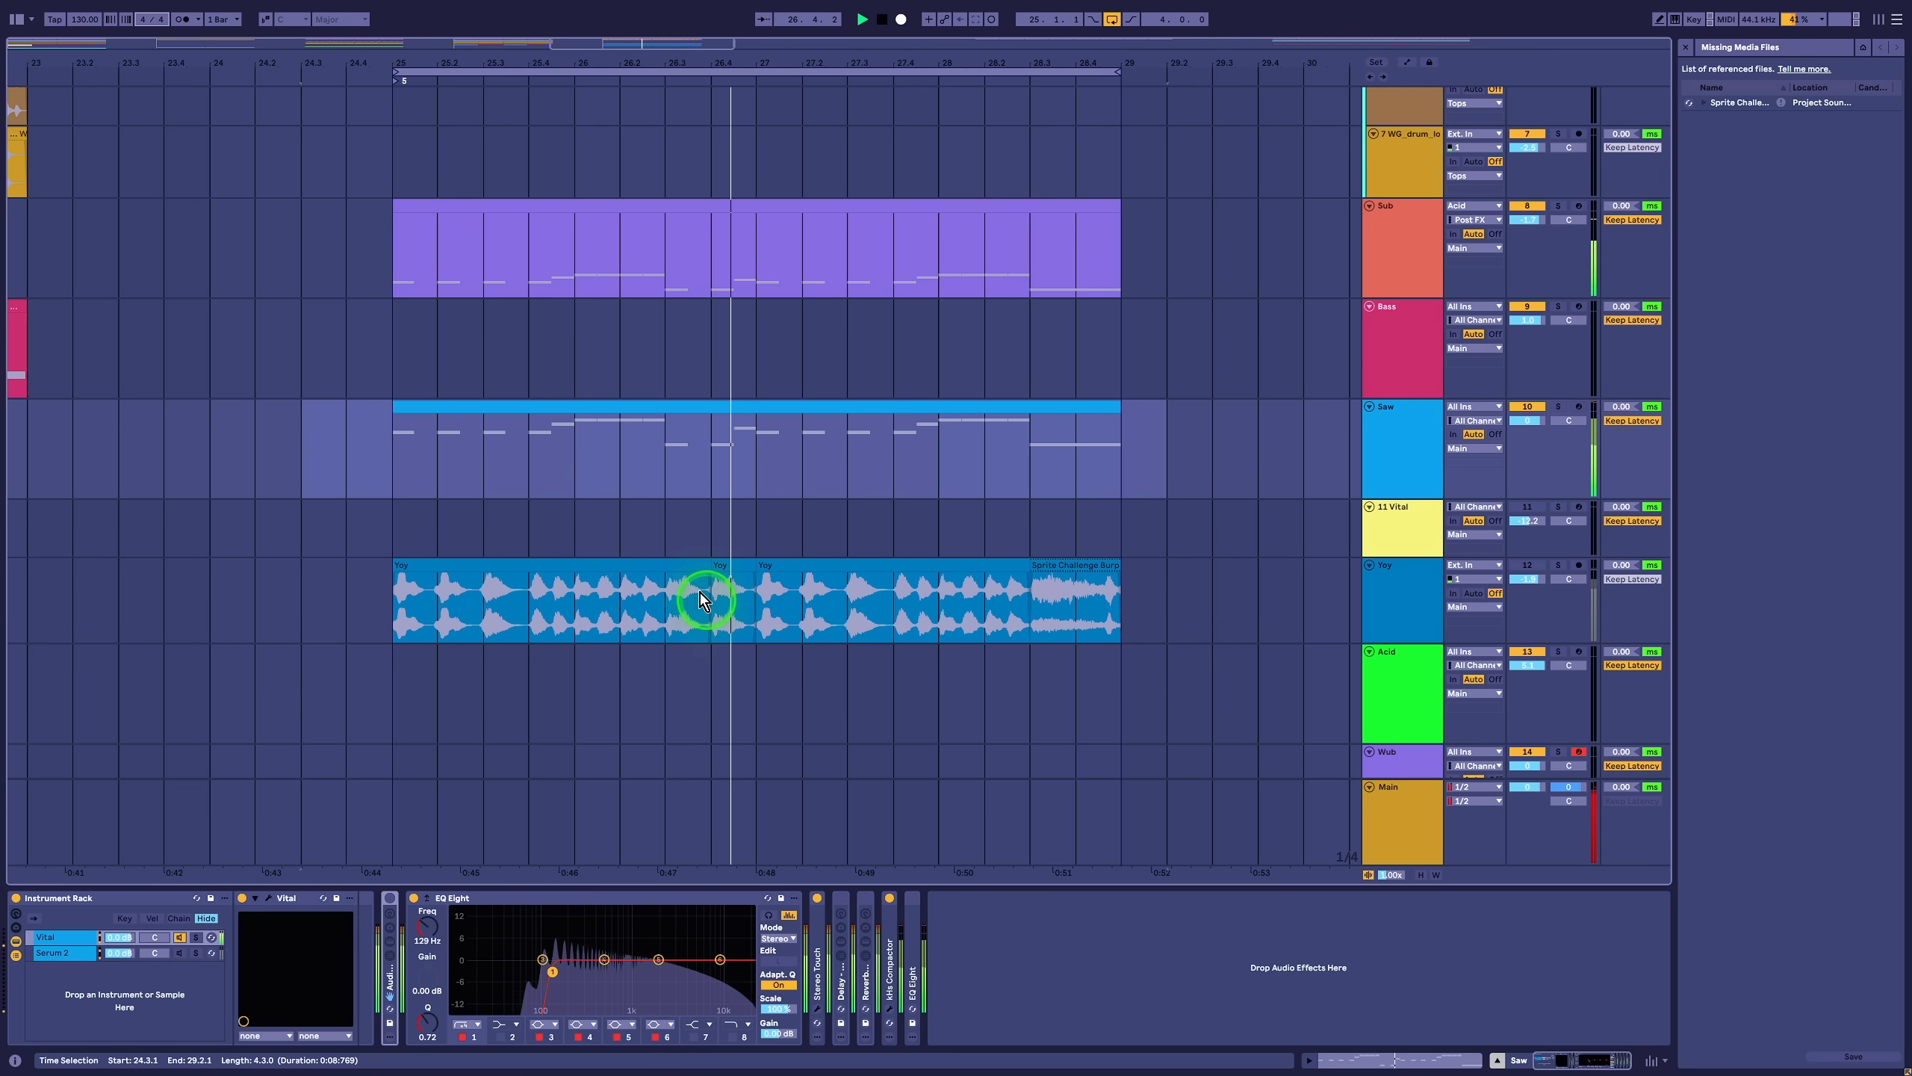
left_click(267, 898)
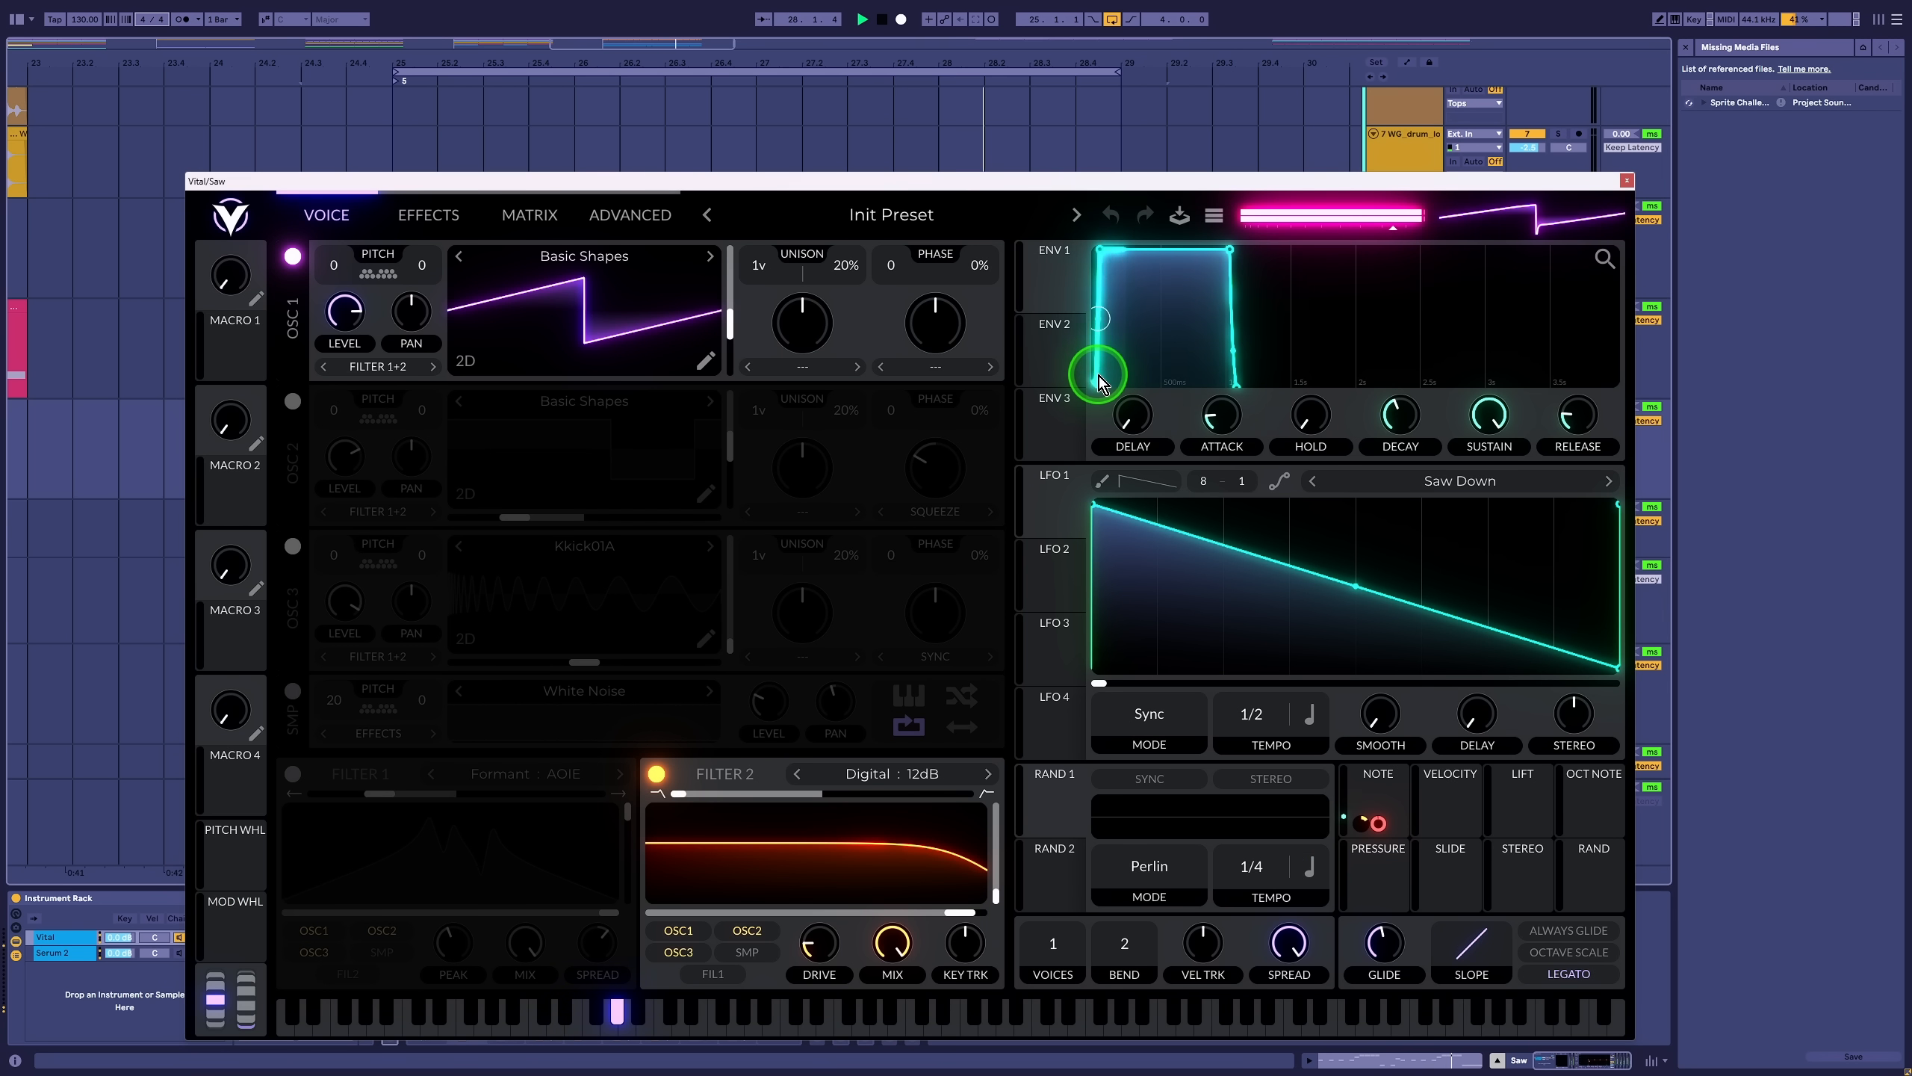
left_click(1623, 181)
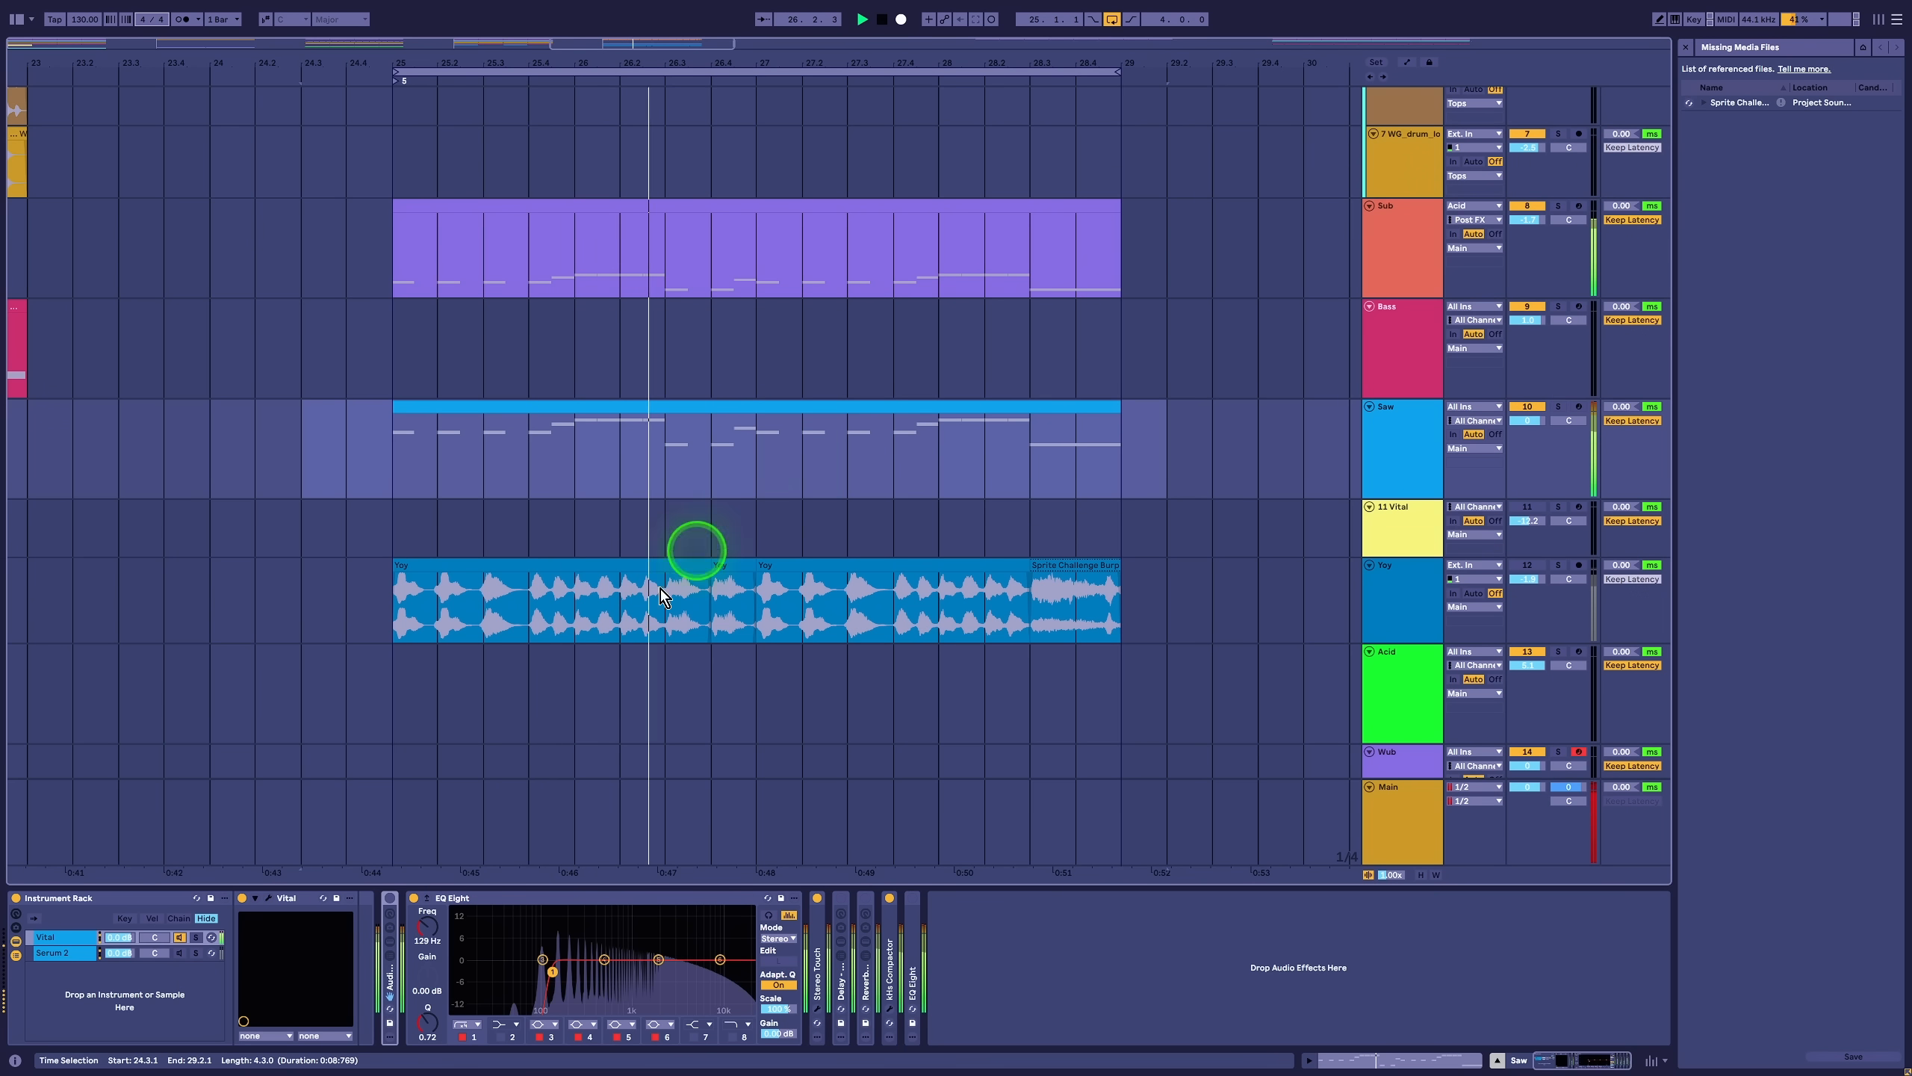
Step: Examine how the Yoy track's Vocoder takes the Saw track as its external carrier, comparing the clips on both tracks
left_click(1388, 599)
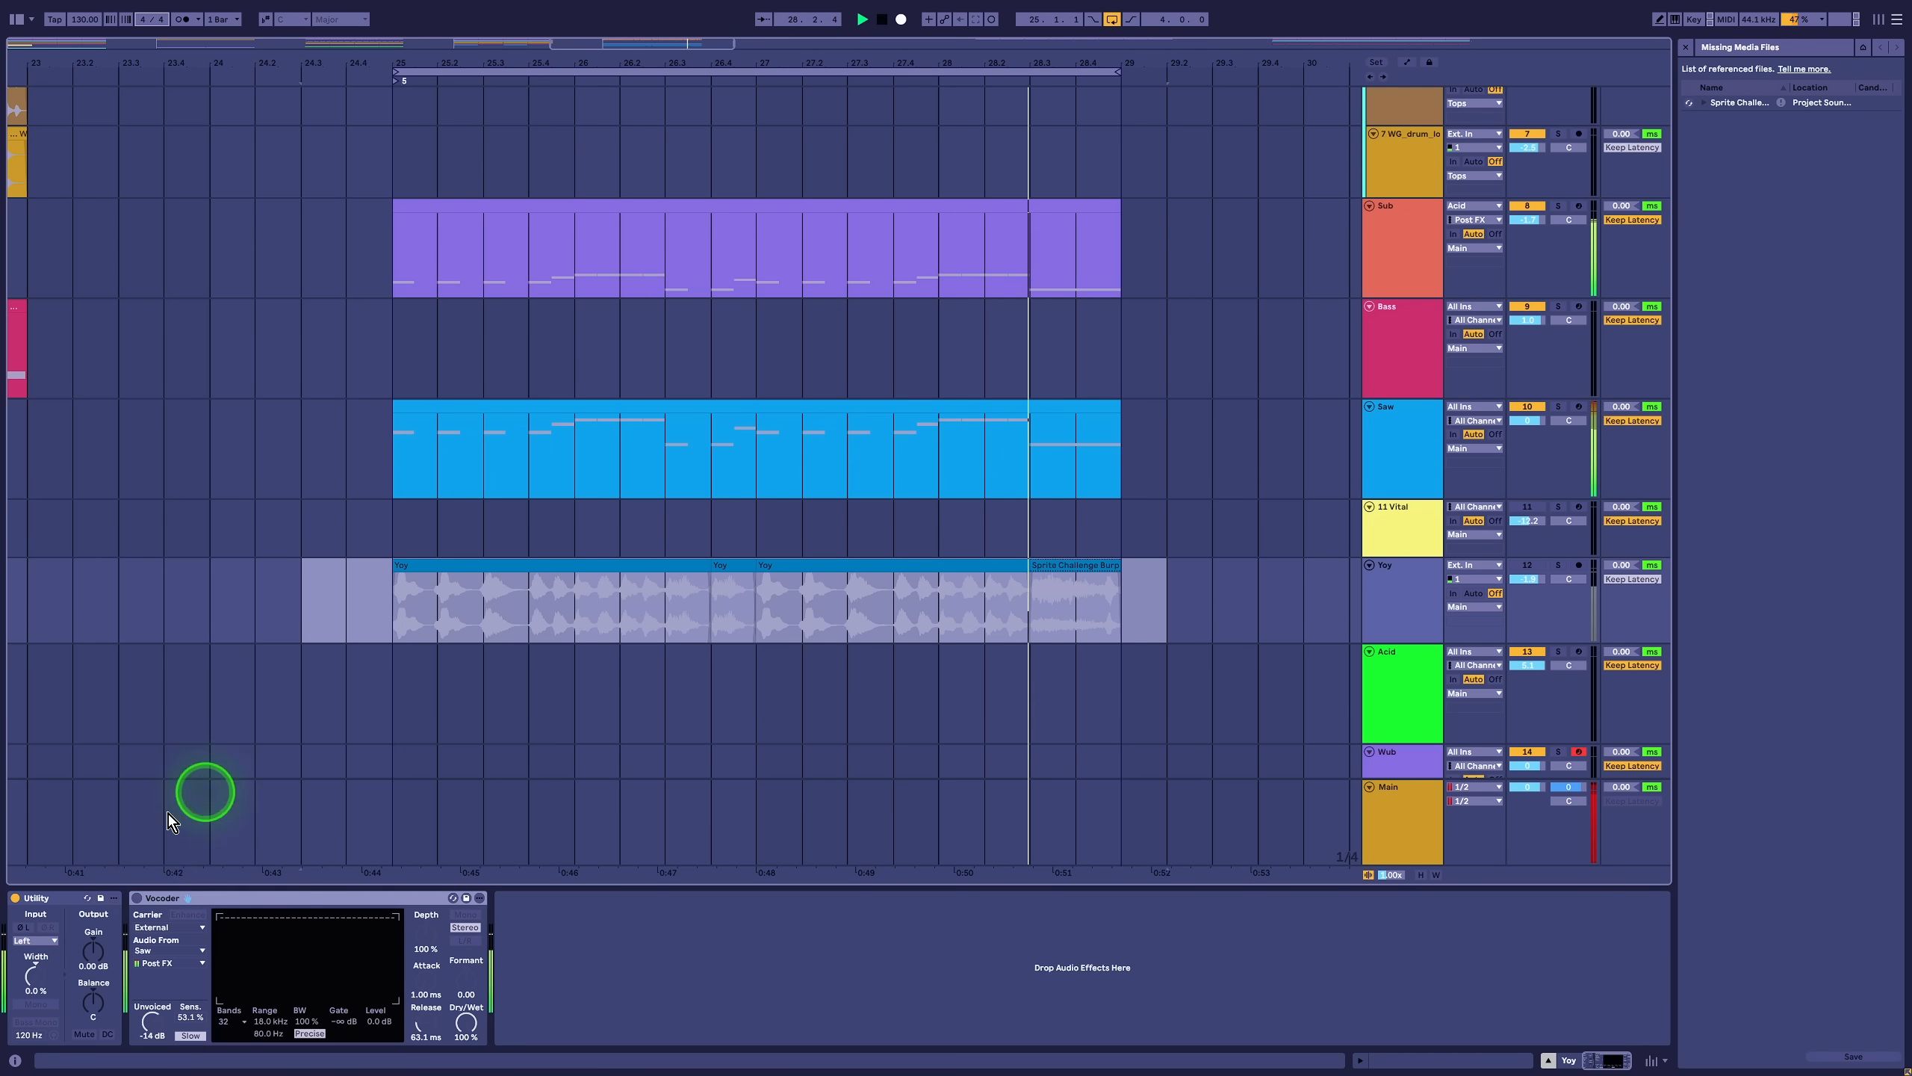
left_click(158, 898)
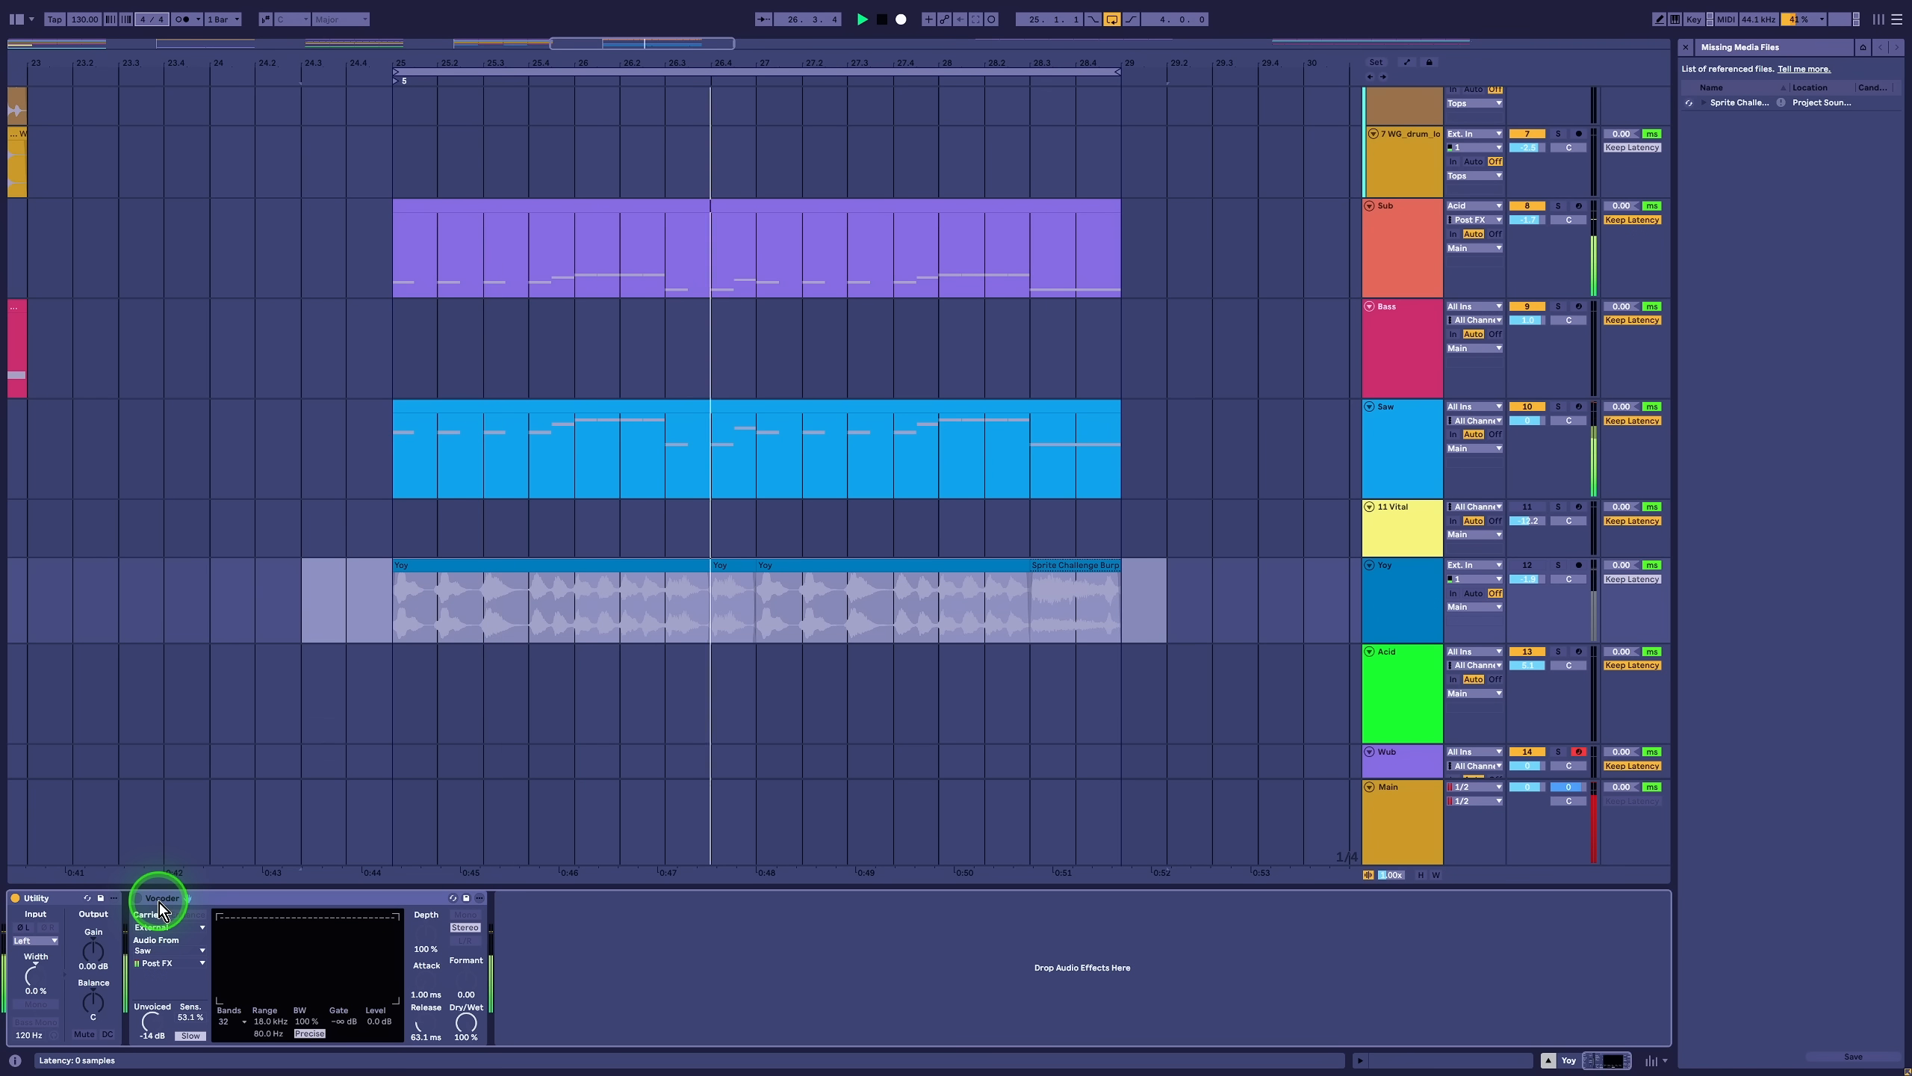
left_click(401, 936)
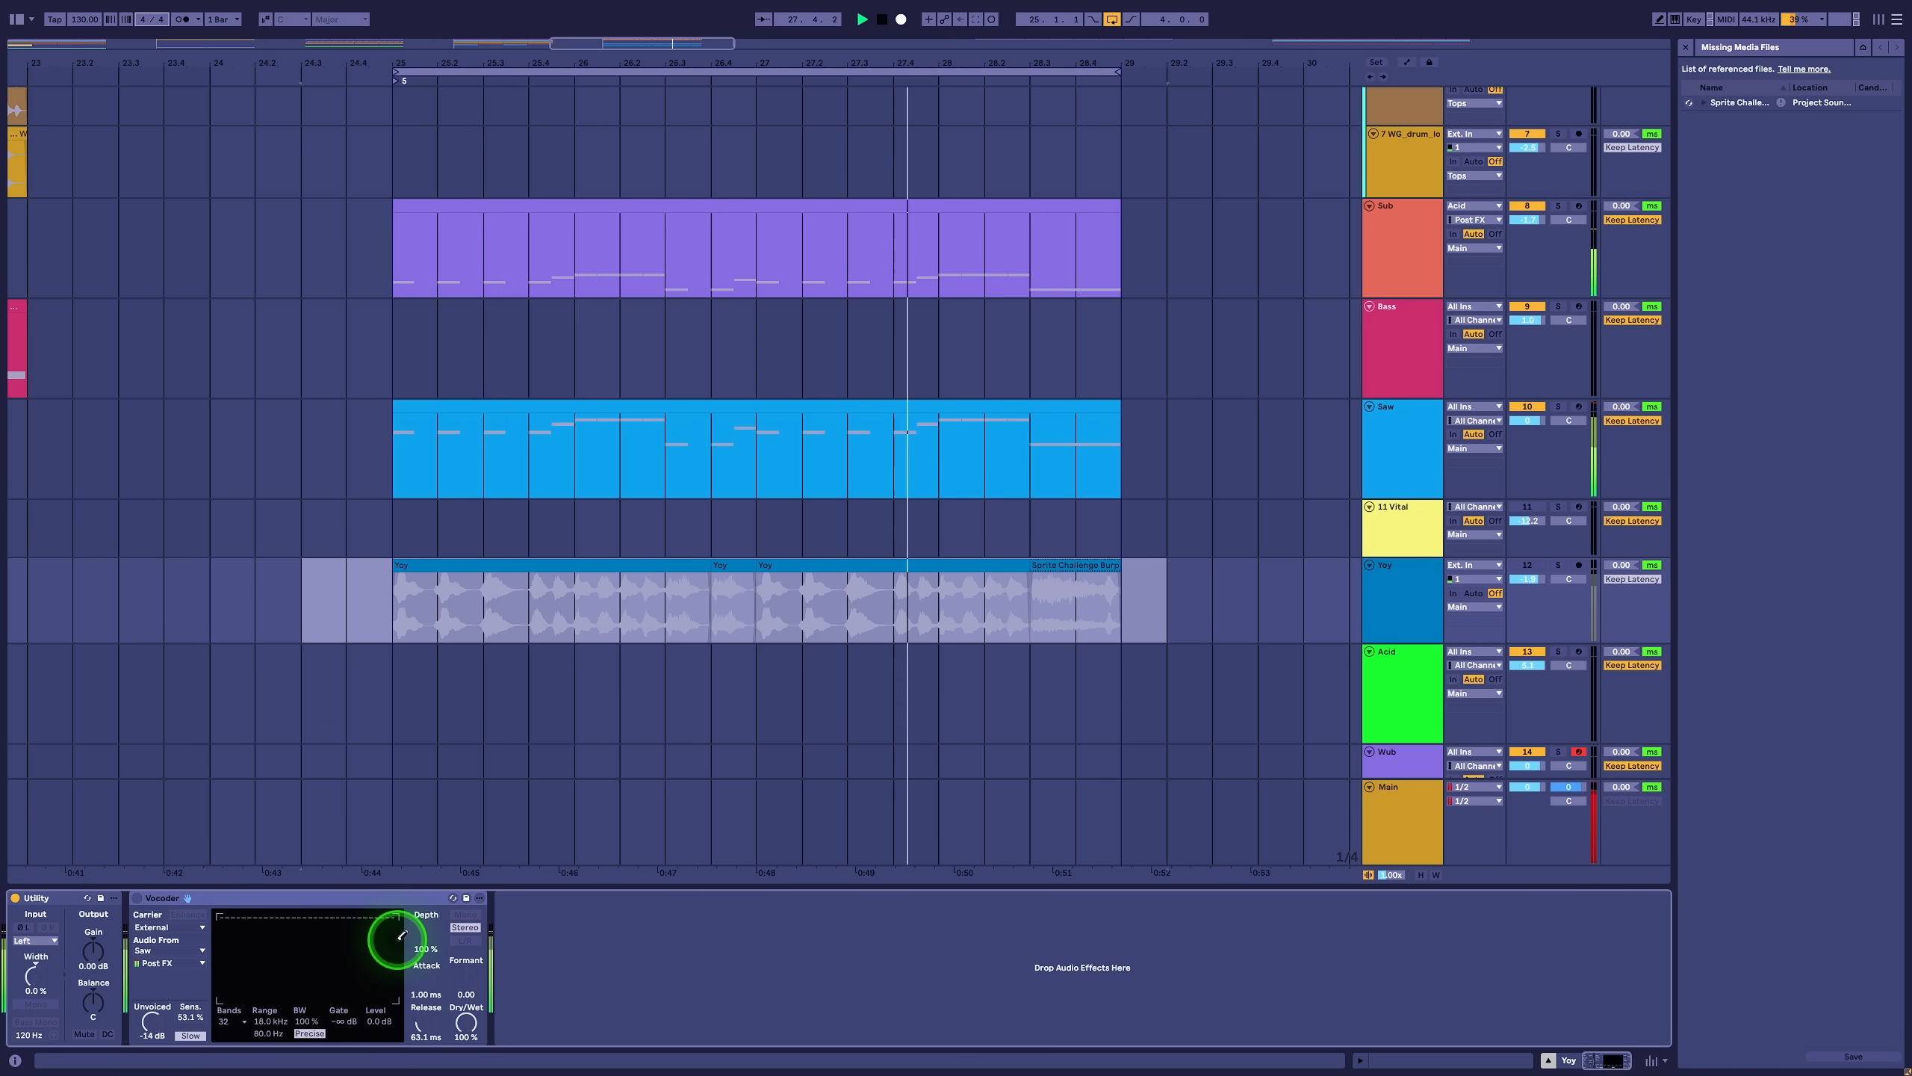
left_click_drag(363, 450, 1130, 478)
left_click_drag(1135, 599, 308, 629)
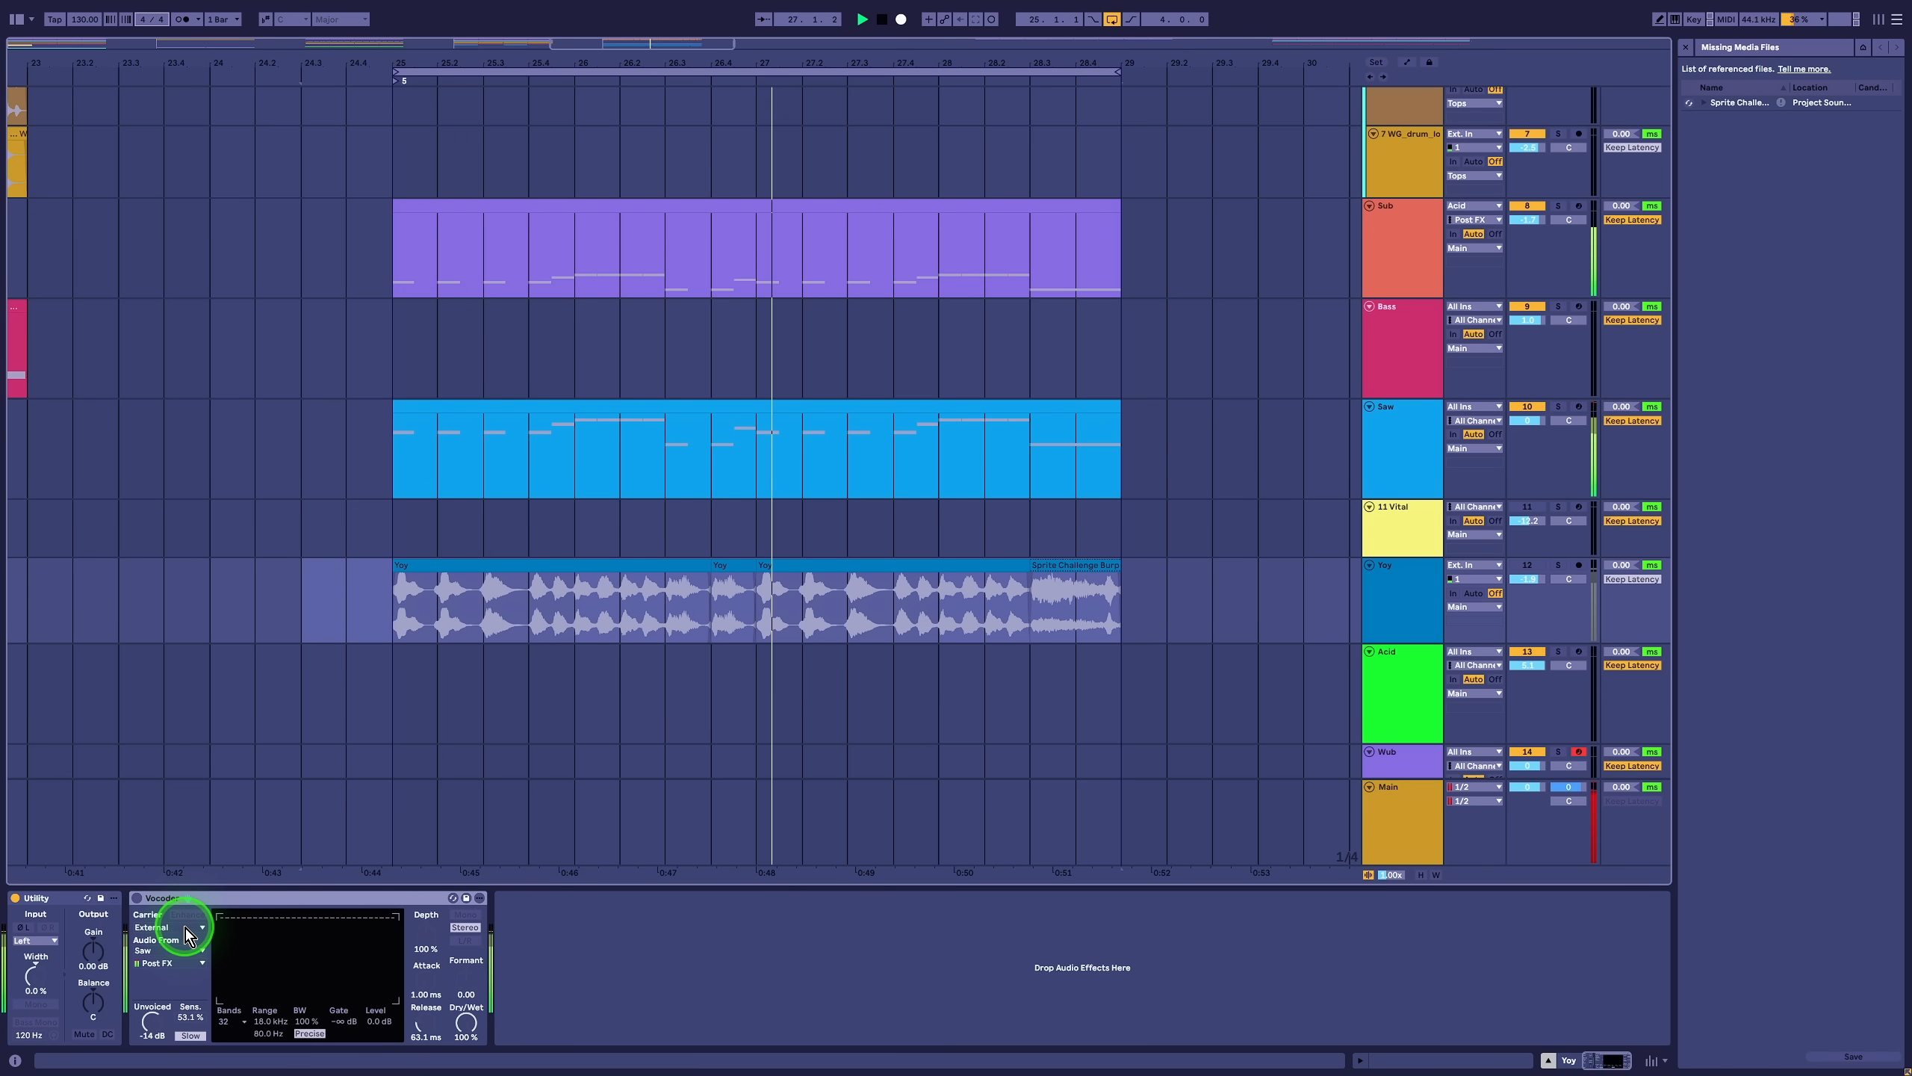
left_click(360, 453)
left_click(470, 431)
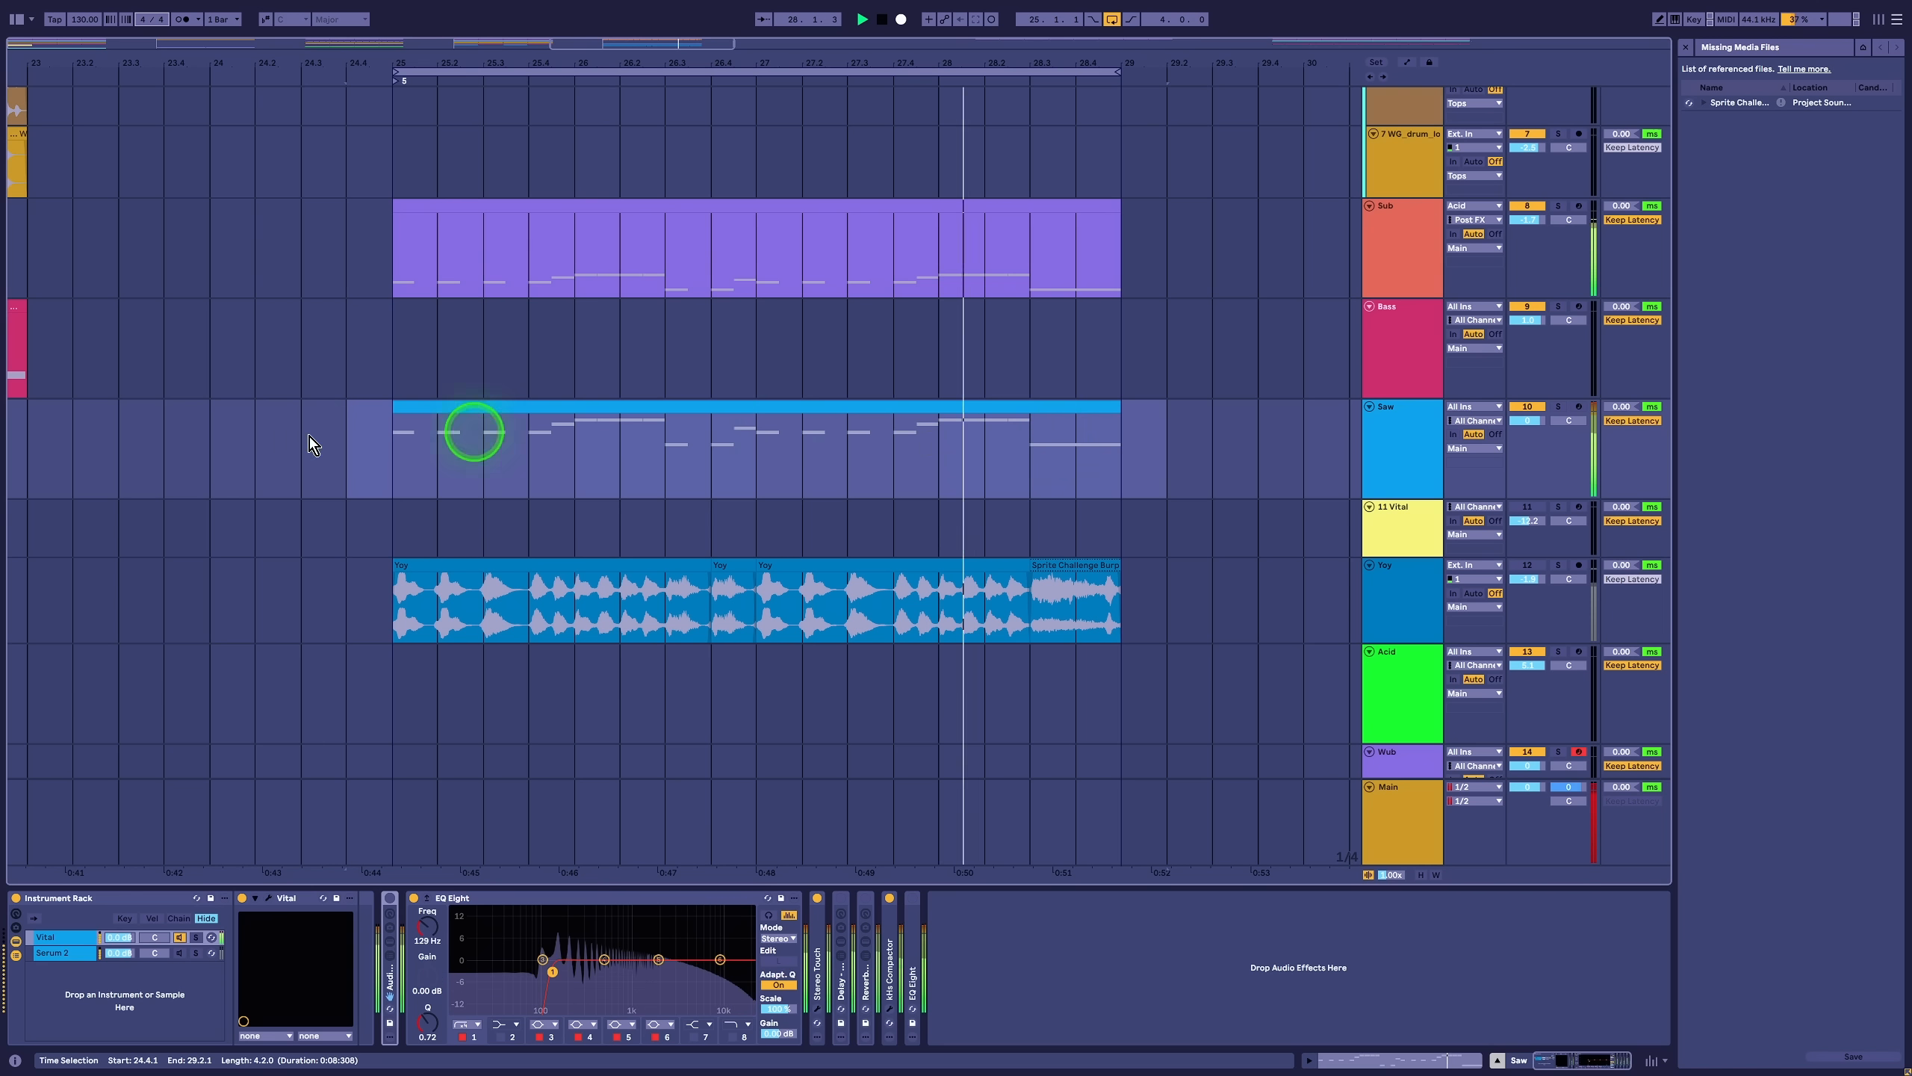
Step: Examine the Yoy track's audio clips, including the Sprite Challenge Burp clip at the end of the sequence
left_click(394, 607)
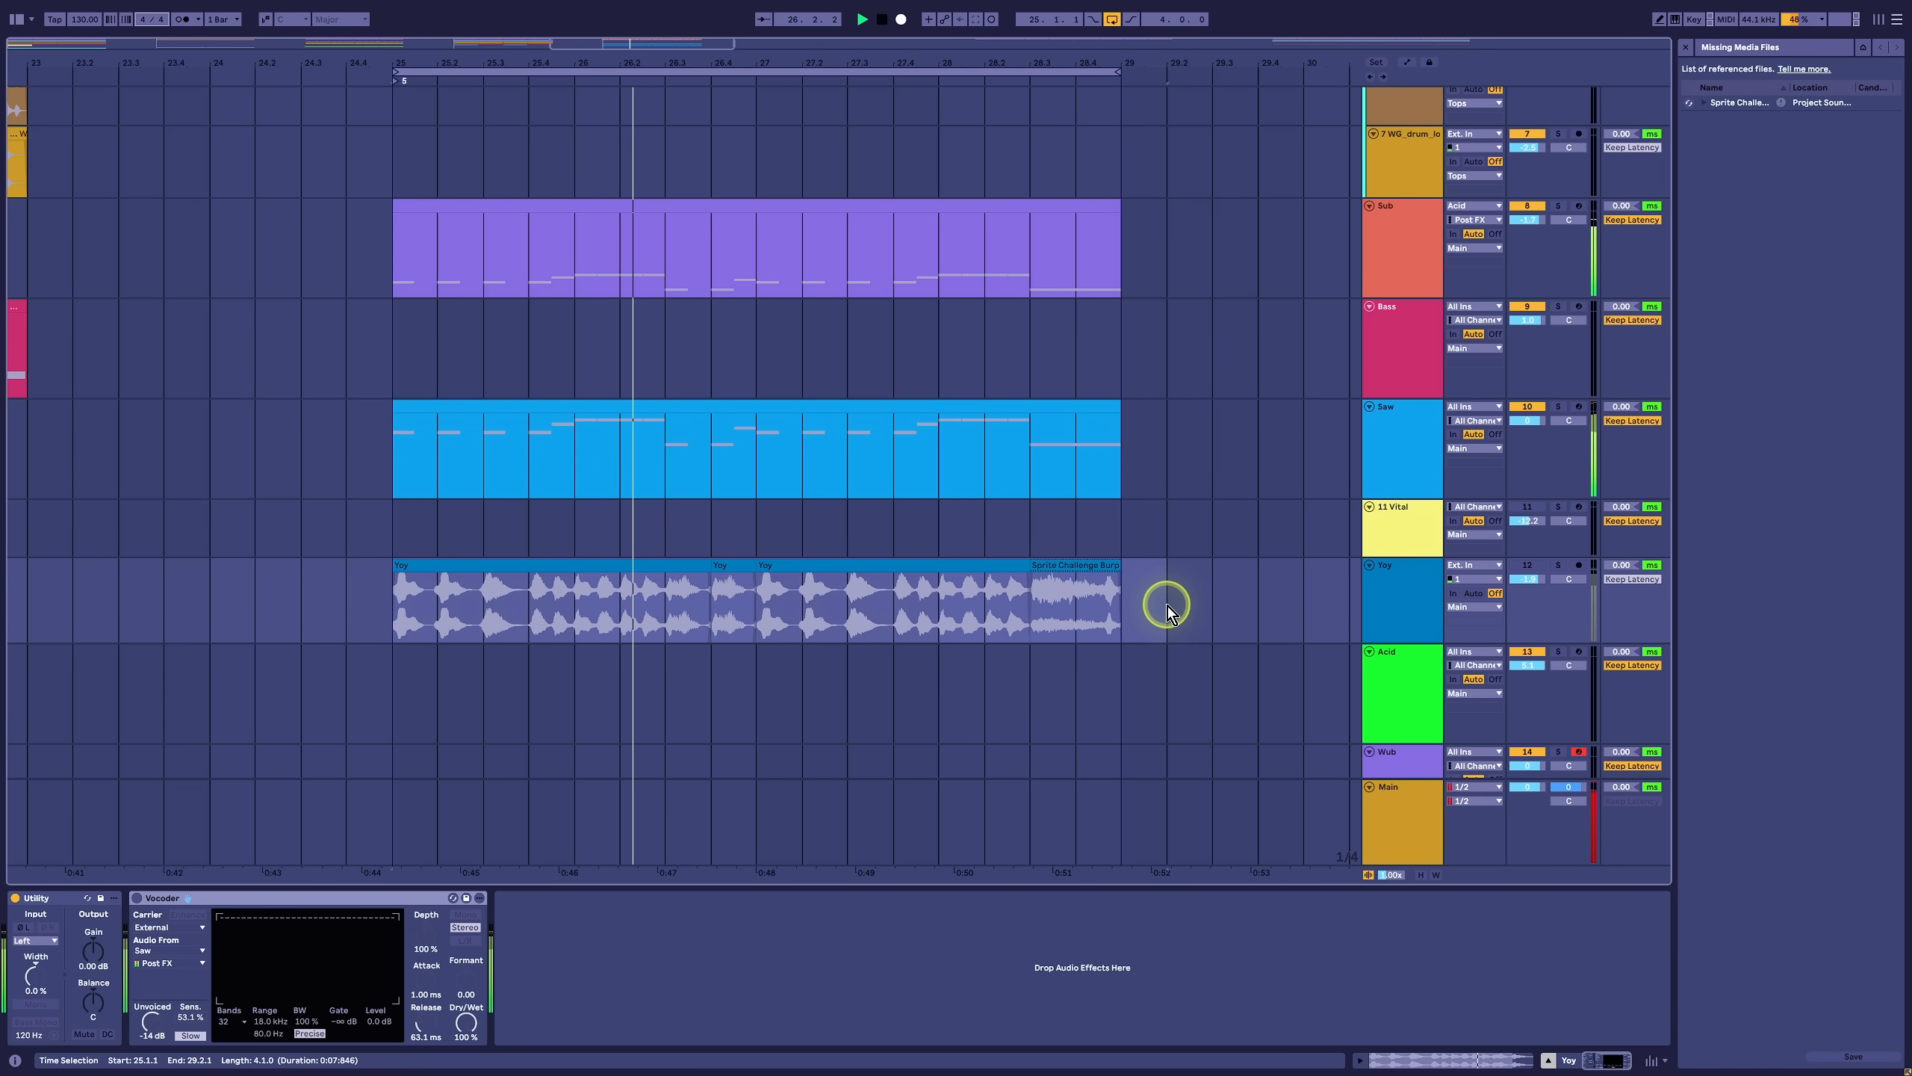
left_click(1033, 519)
left_click(416, 655)
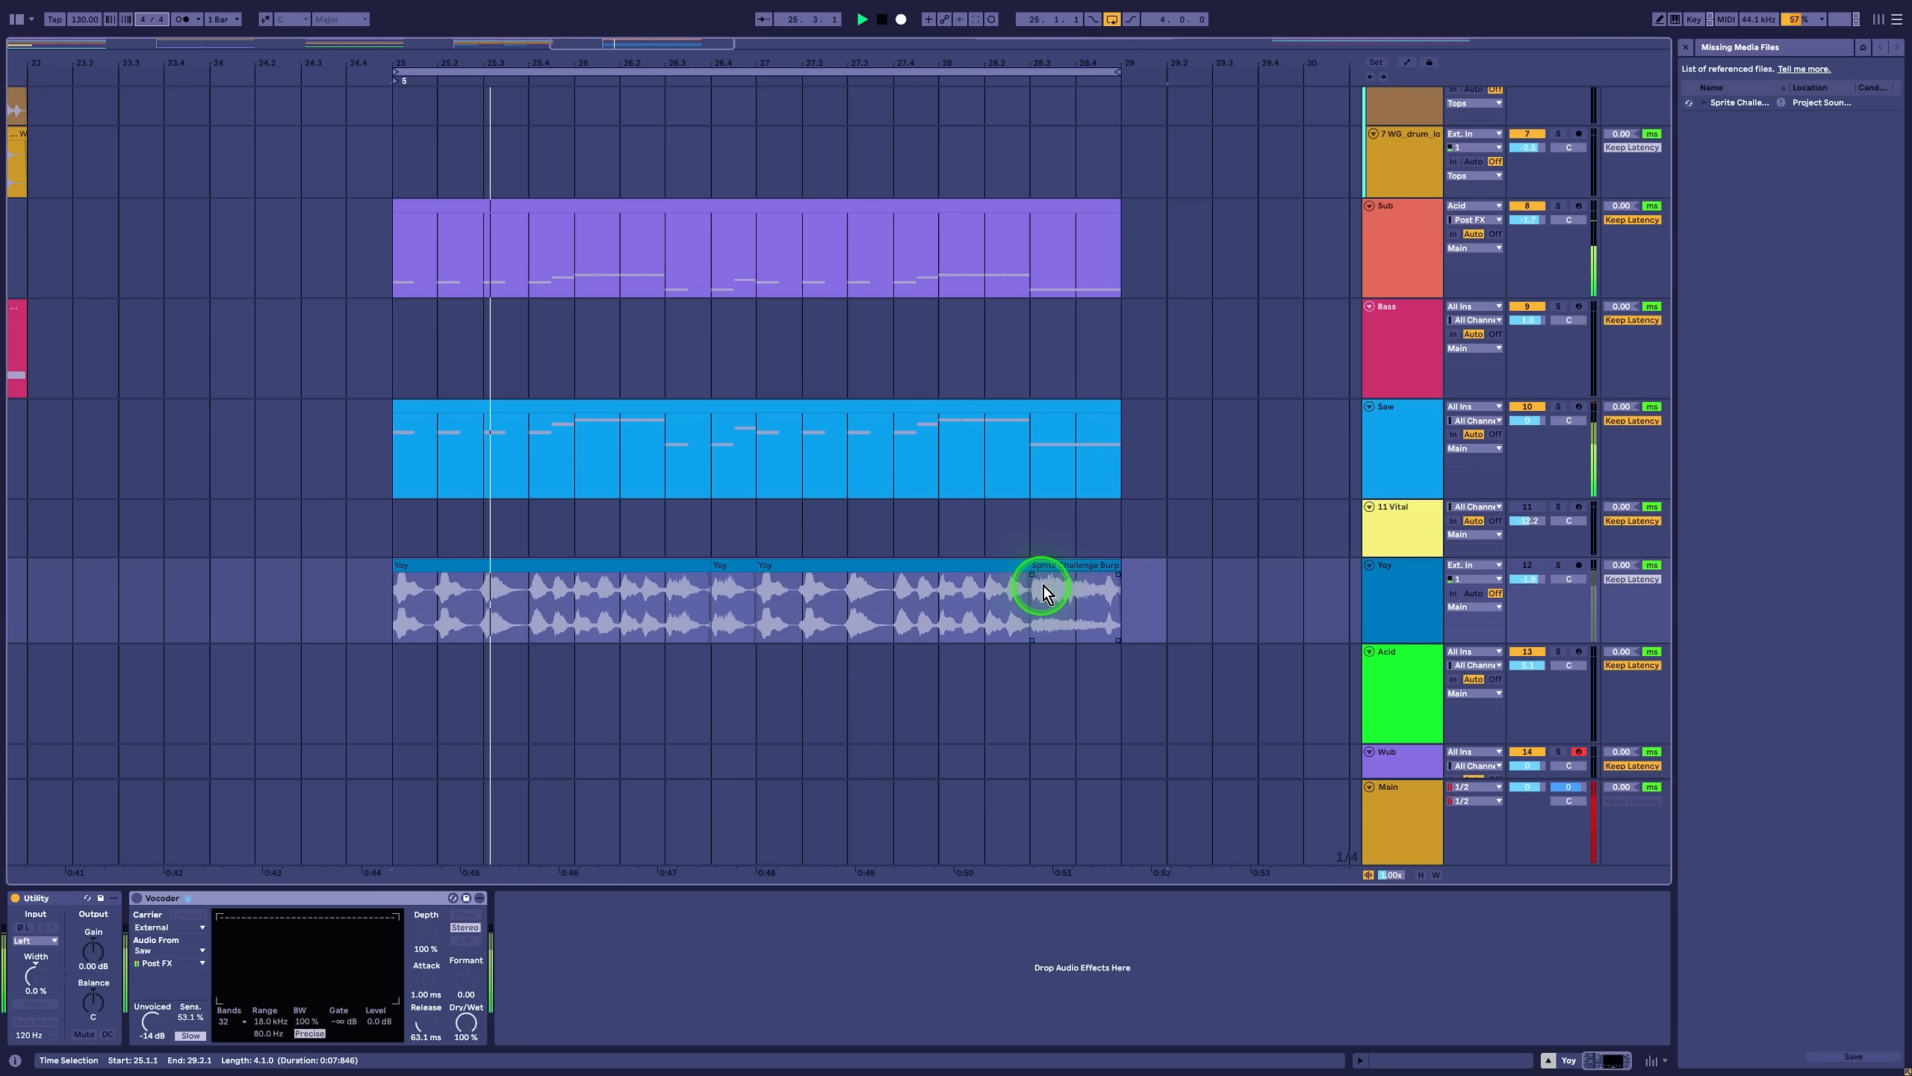
left_click(1541, 578)
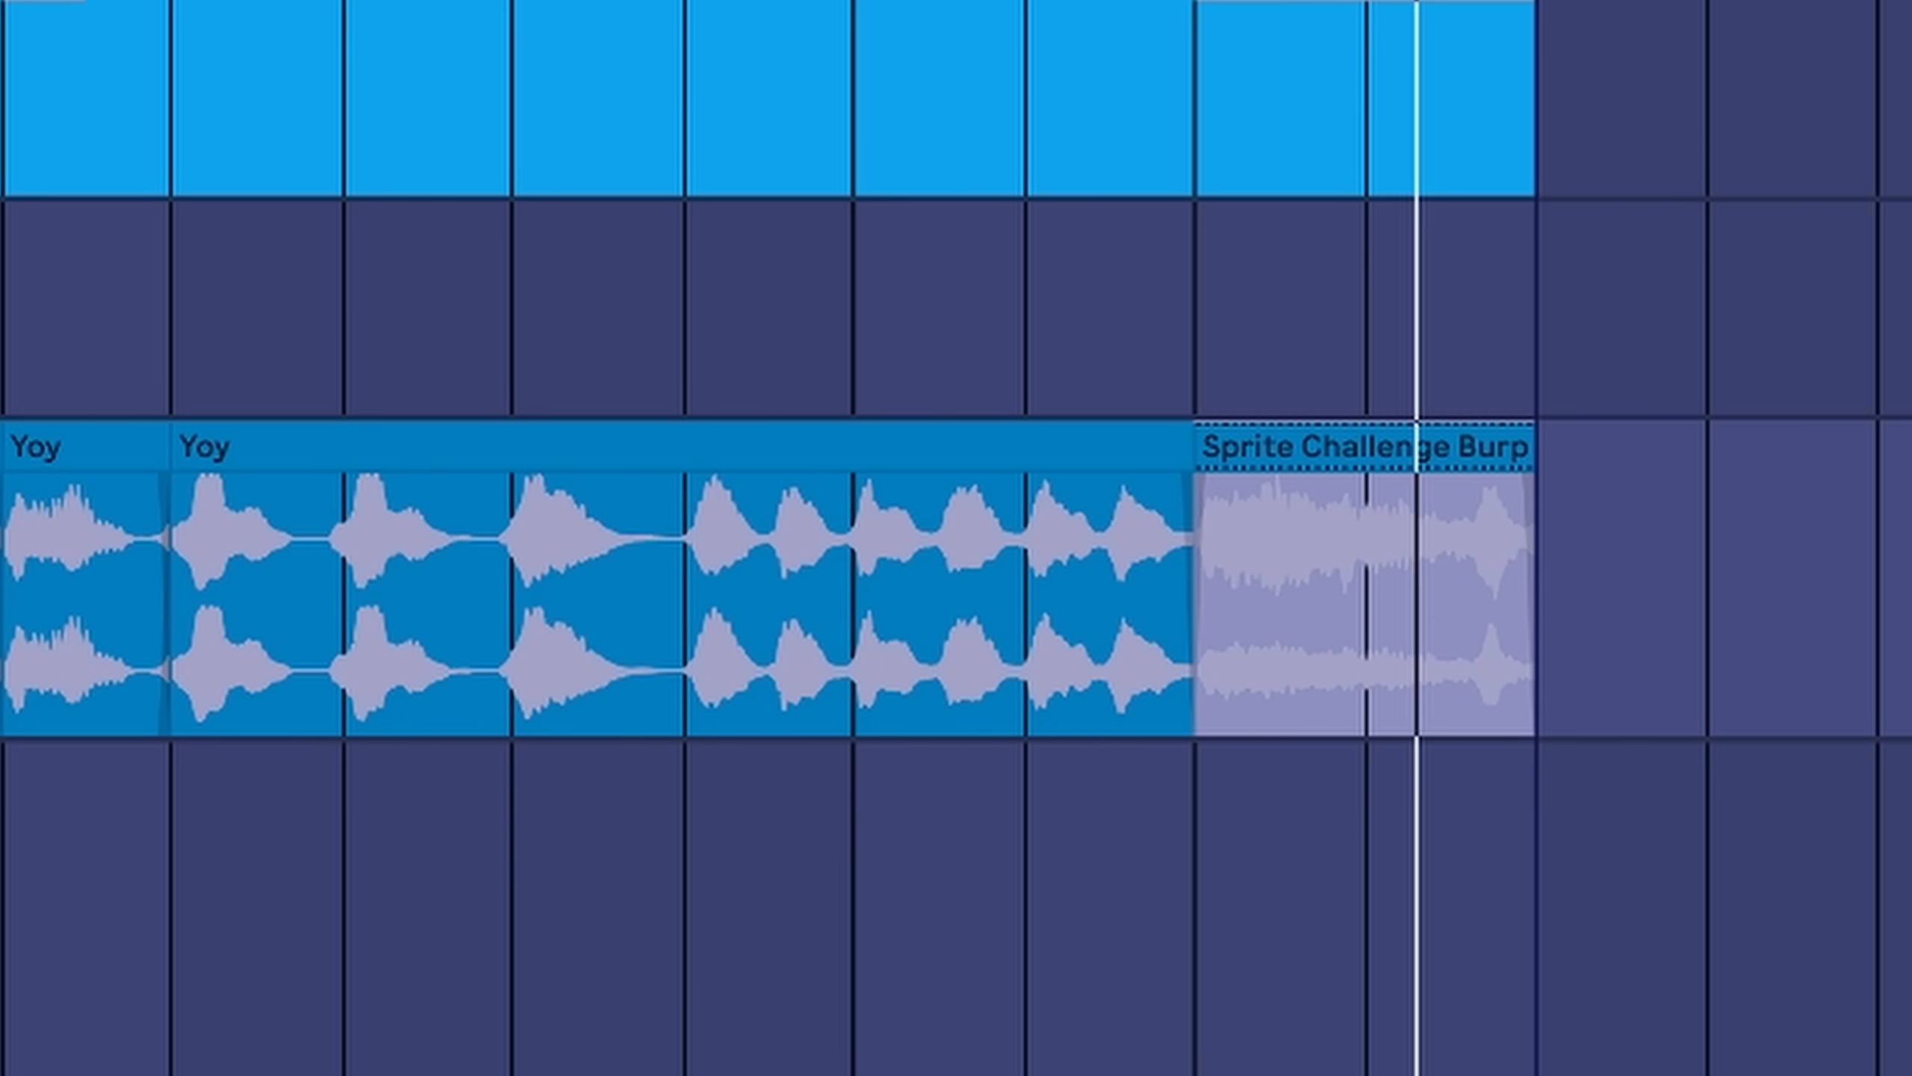
left_click(1231, 632)
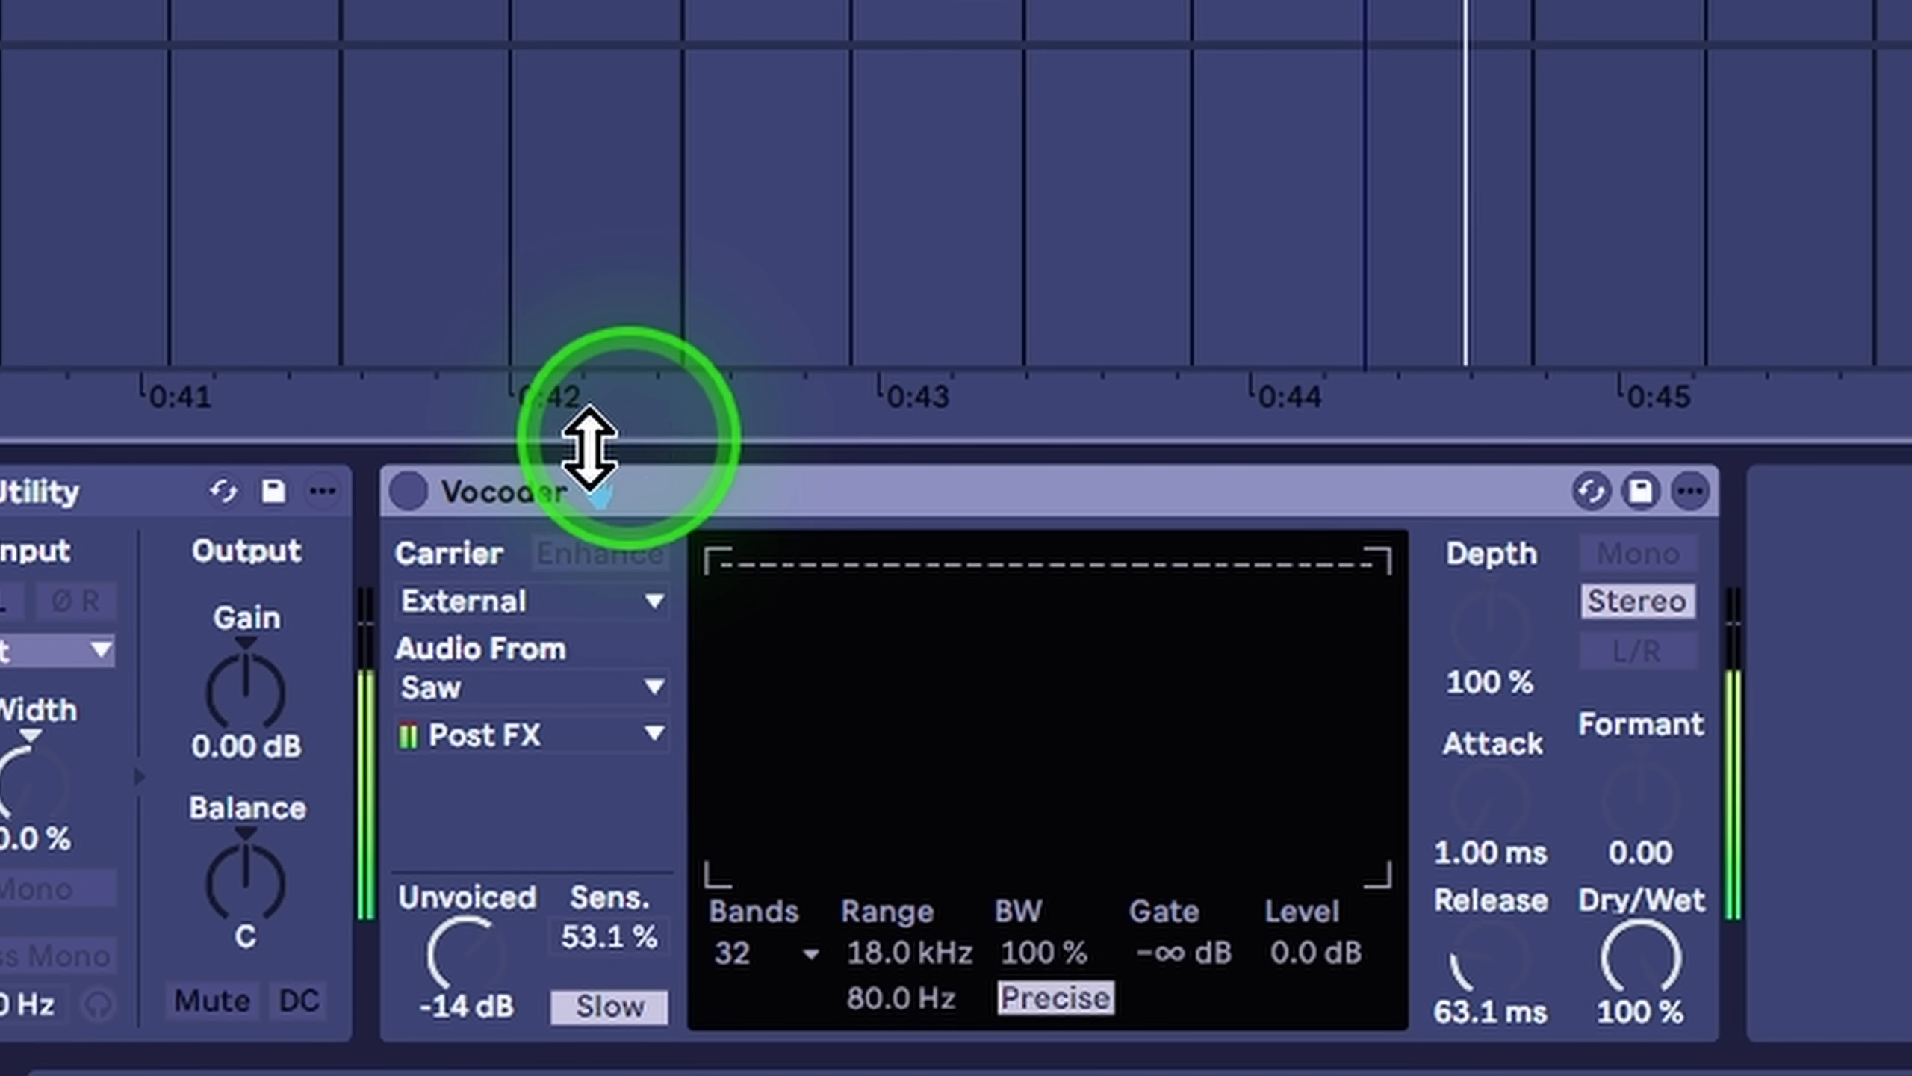
Step: Switch the Yoy track's Vocoder on and audition its Formant and Unvoiced controls, returning Formant to 0.00
left_click(410, 490)
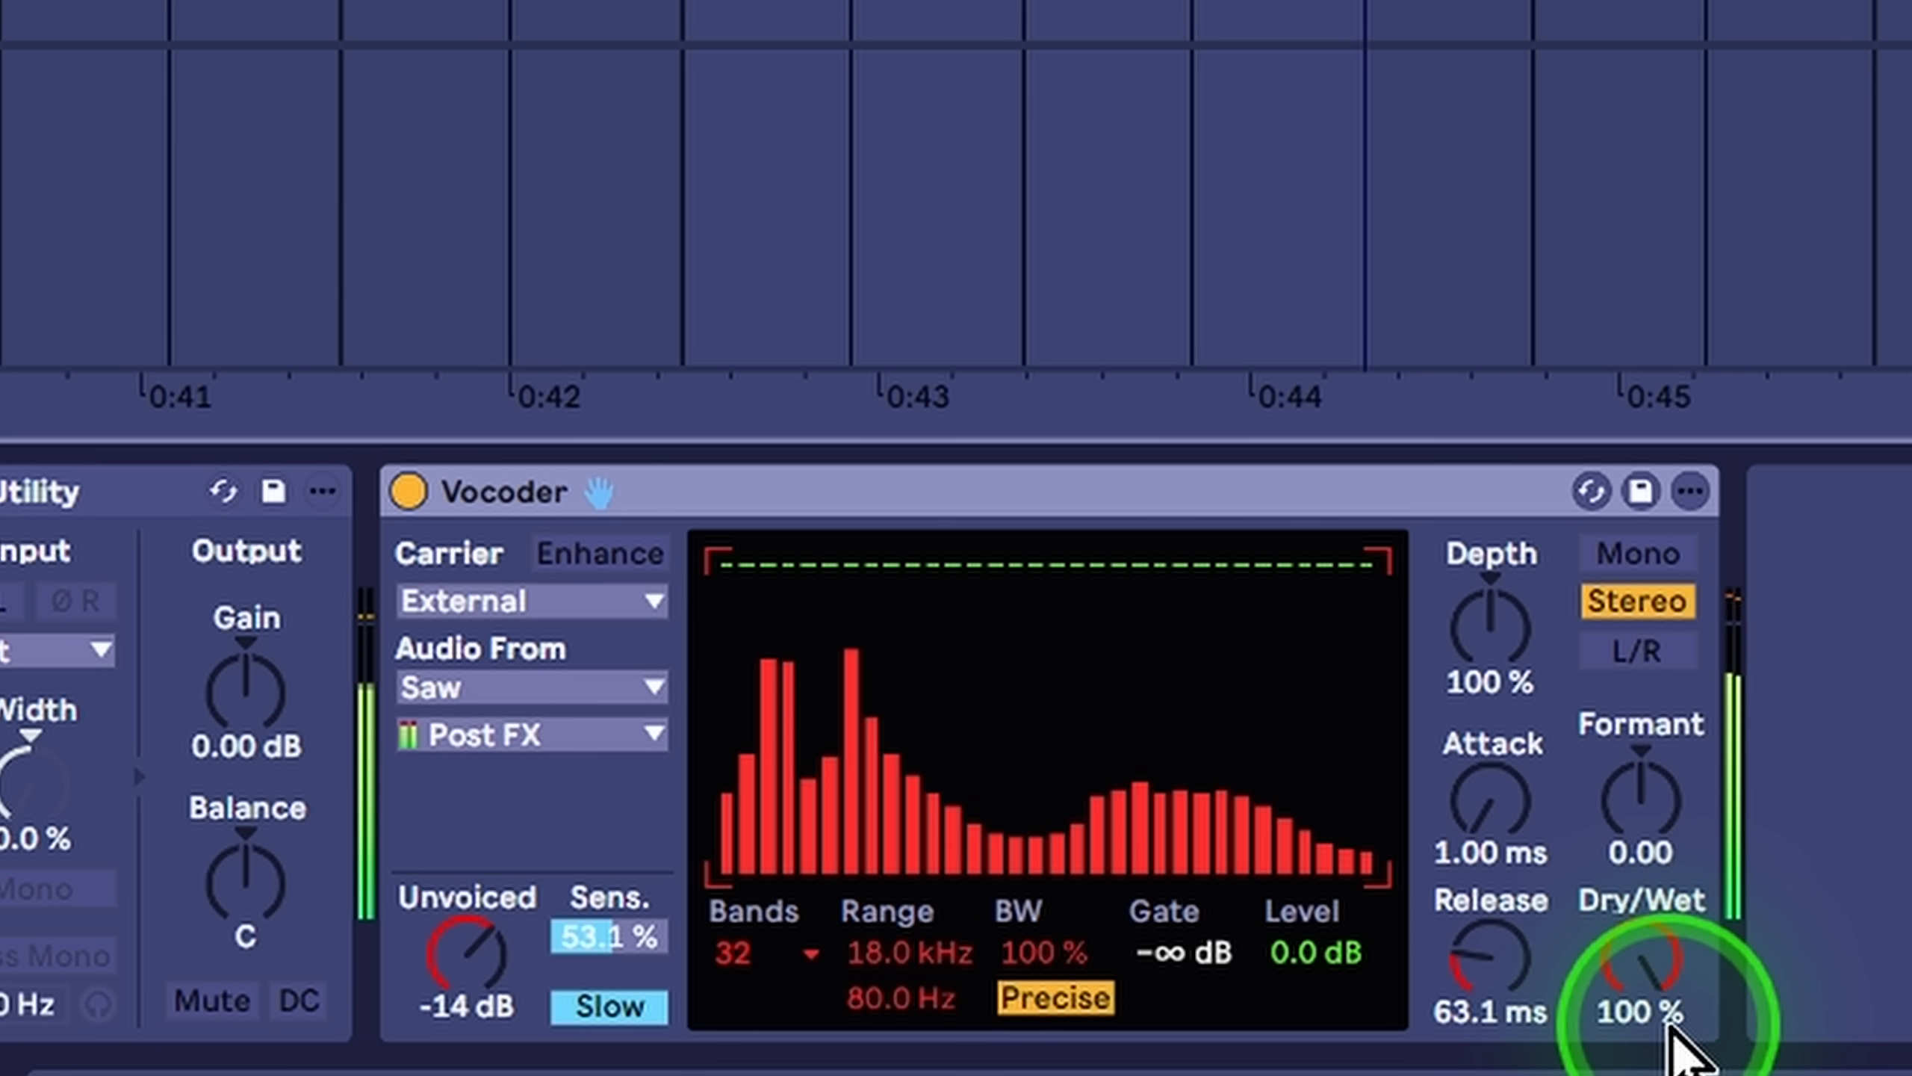
left_click_drag(1644, 800, 1639, 780)
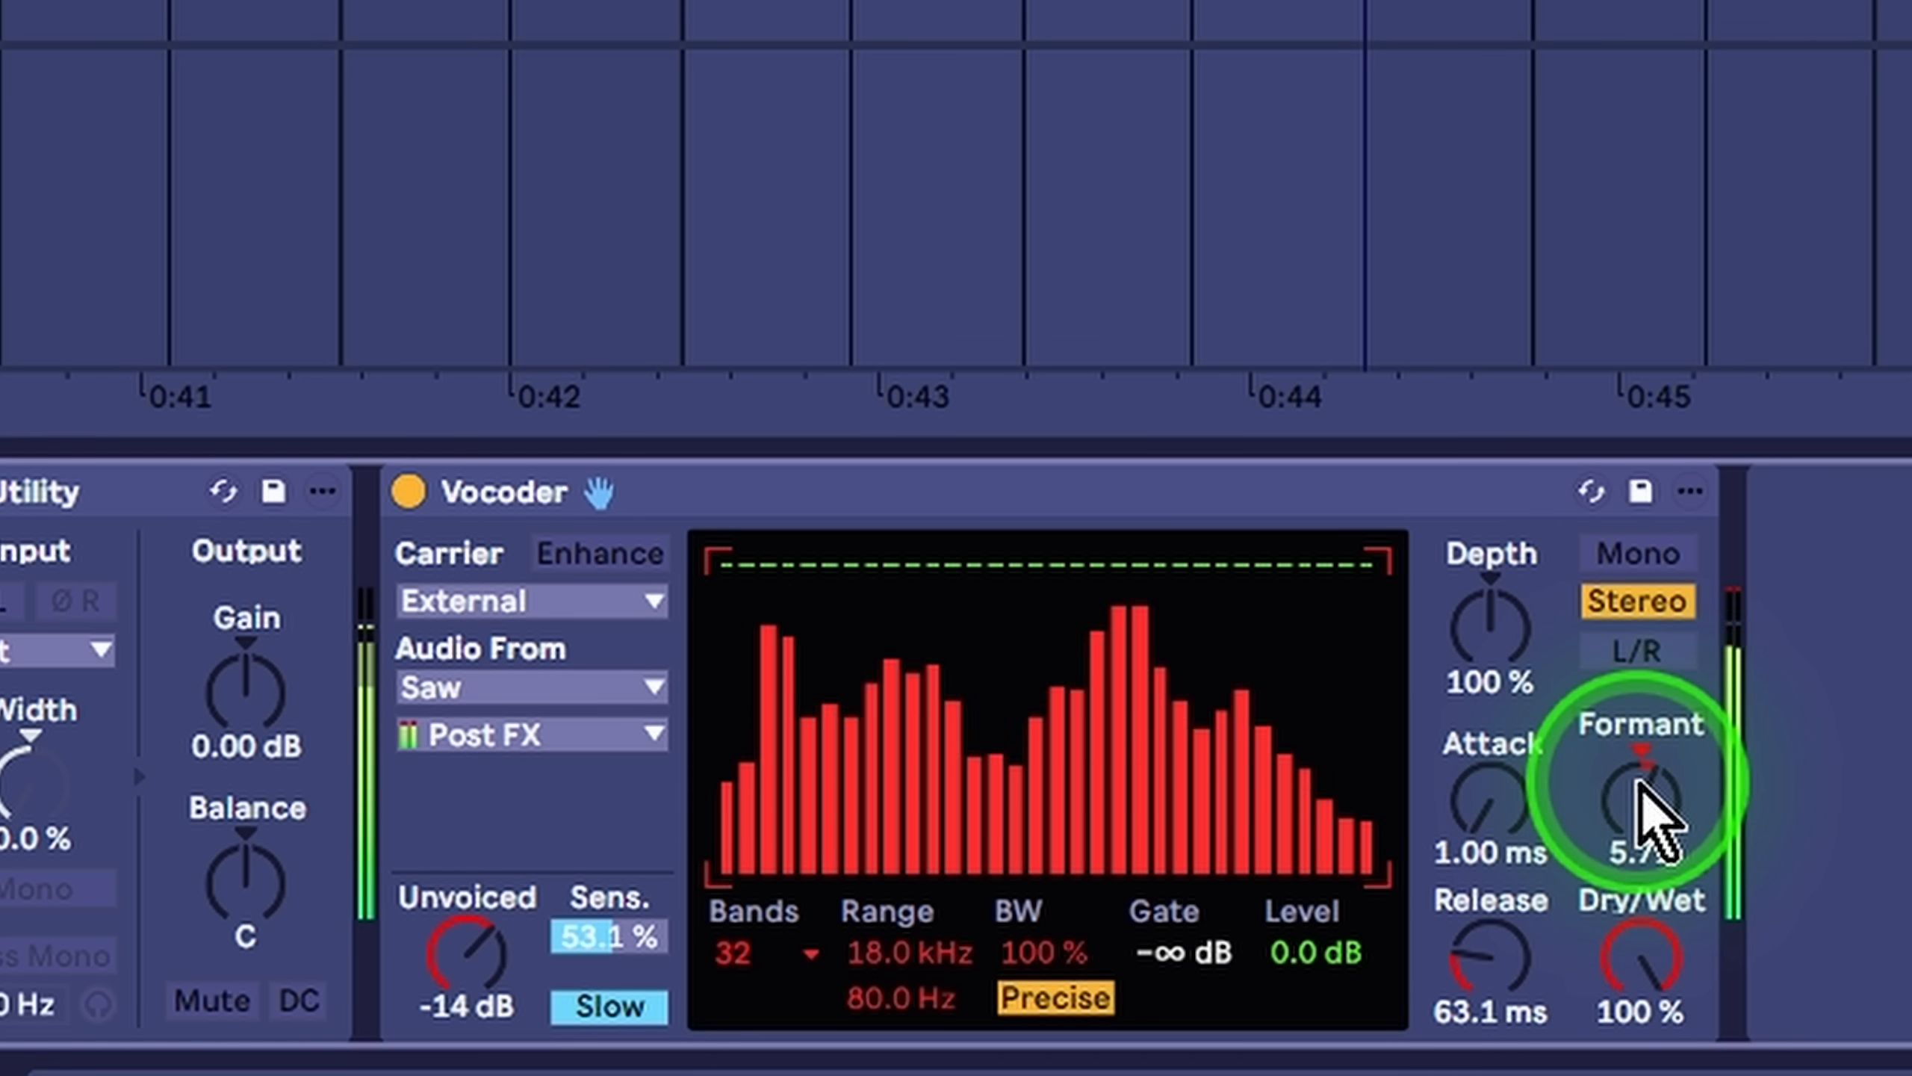
key("Delete")
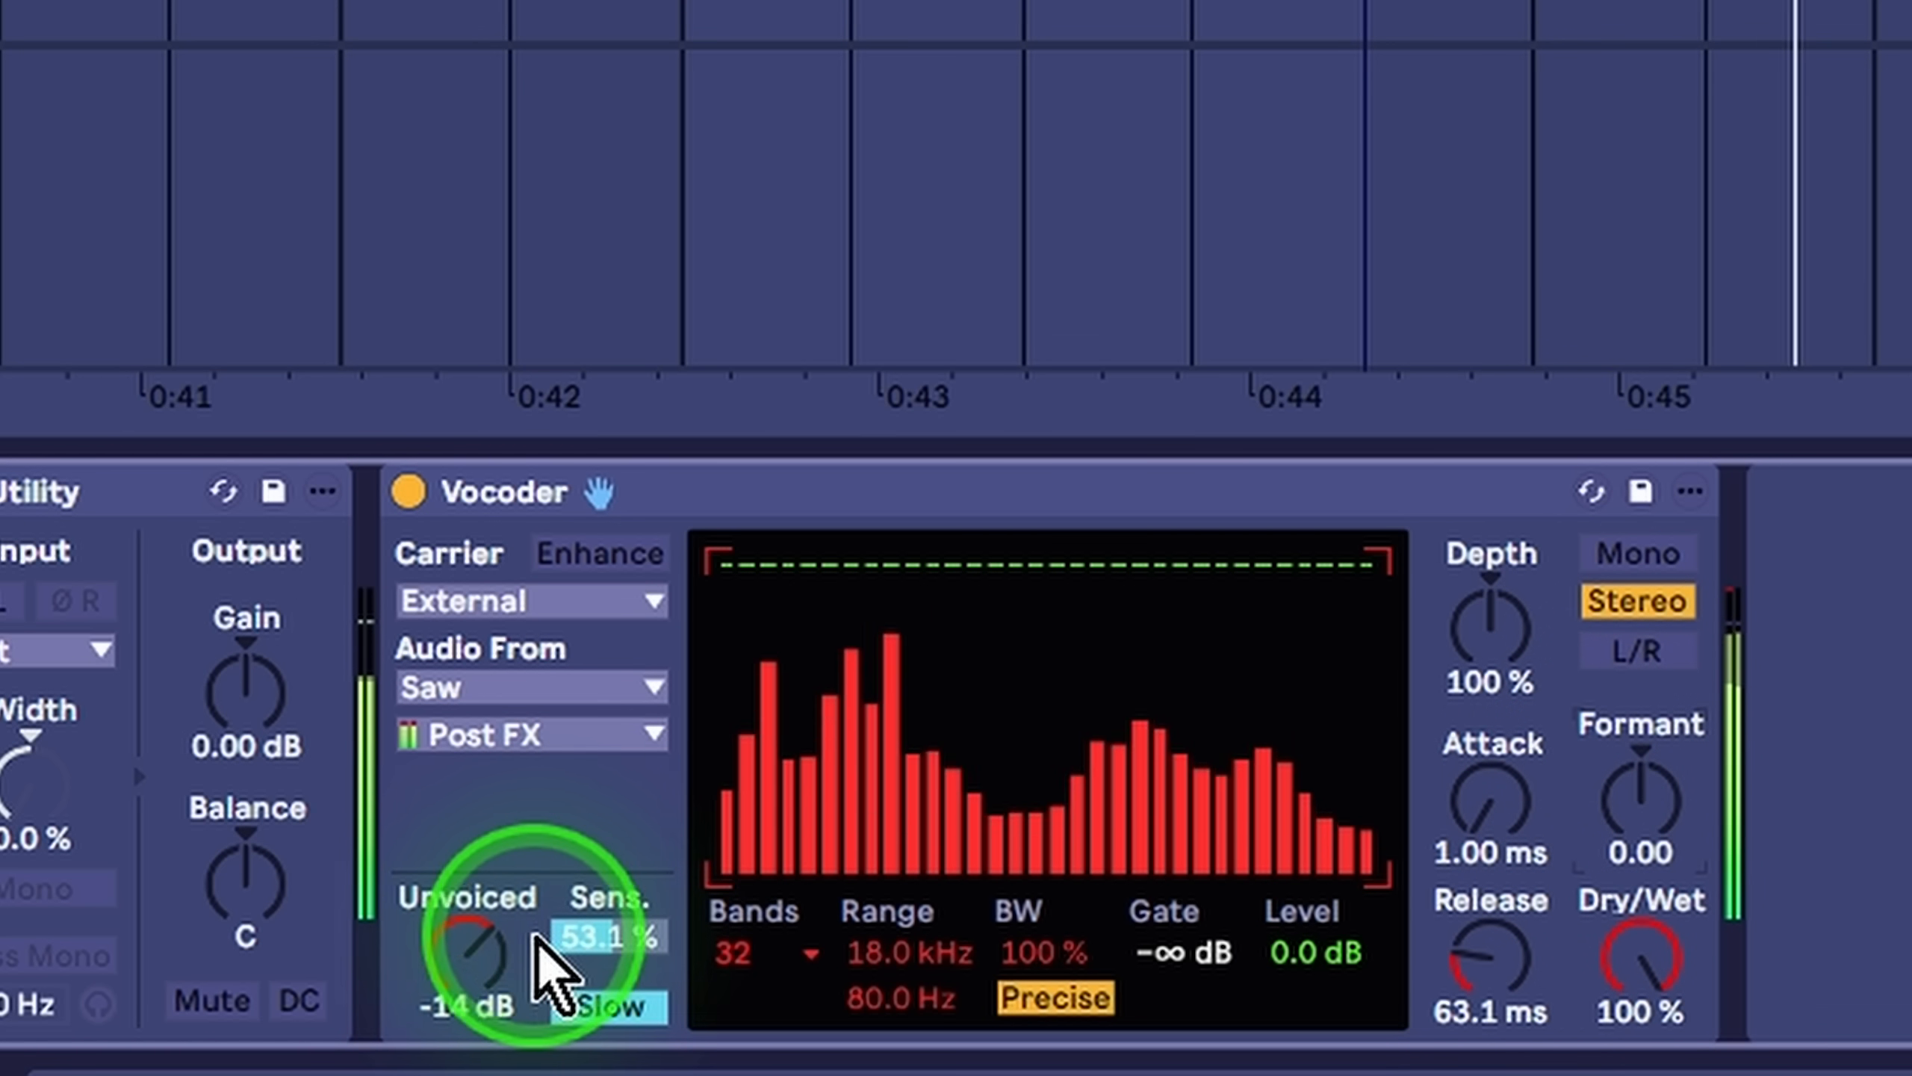
left_click_drag(468, 956, 469, 904)
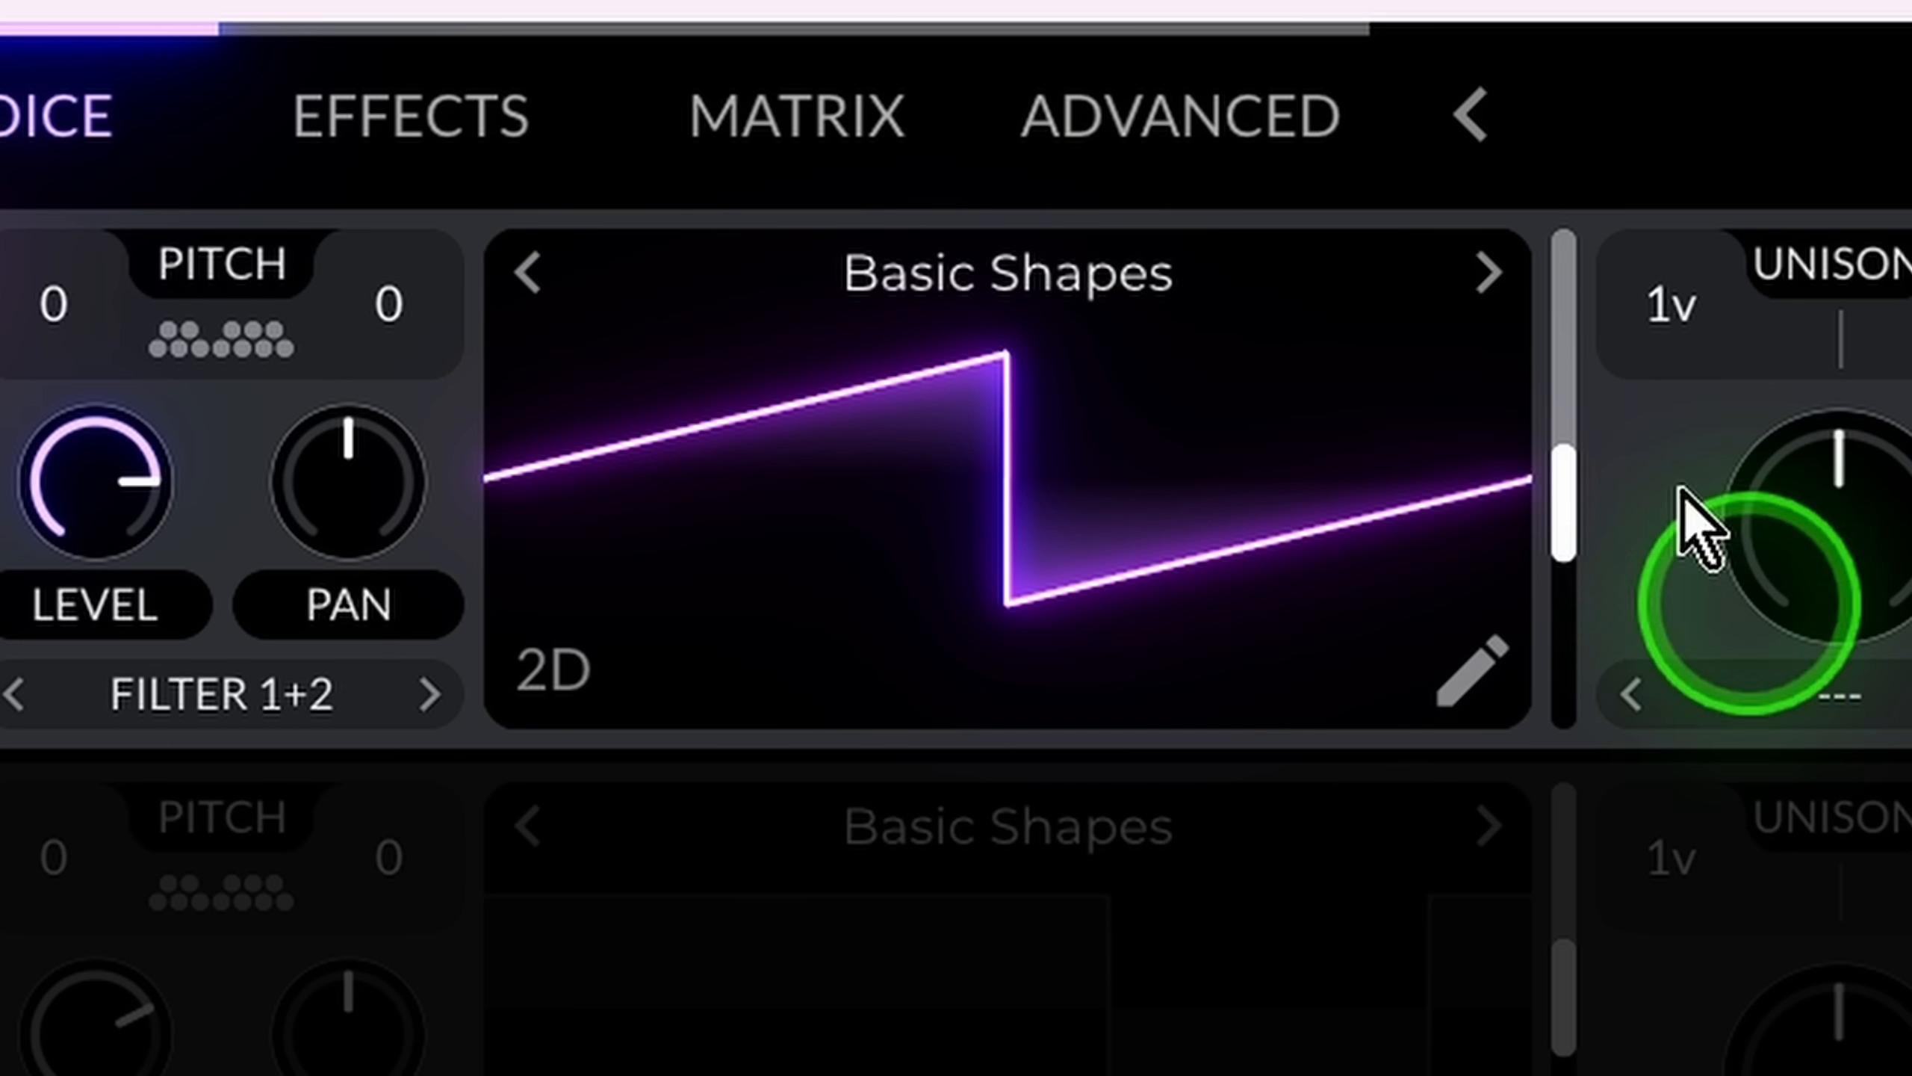
Step: Sweep oscillator 1's Basic Shapes wavetable in Vital through square and saw frames, ending on the narrow pulse at the highest frame
left_click_drag(1551, 538, 1568, 501)
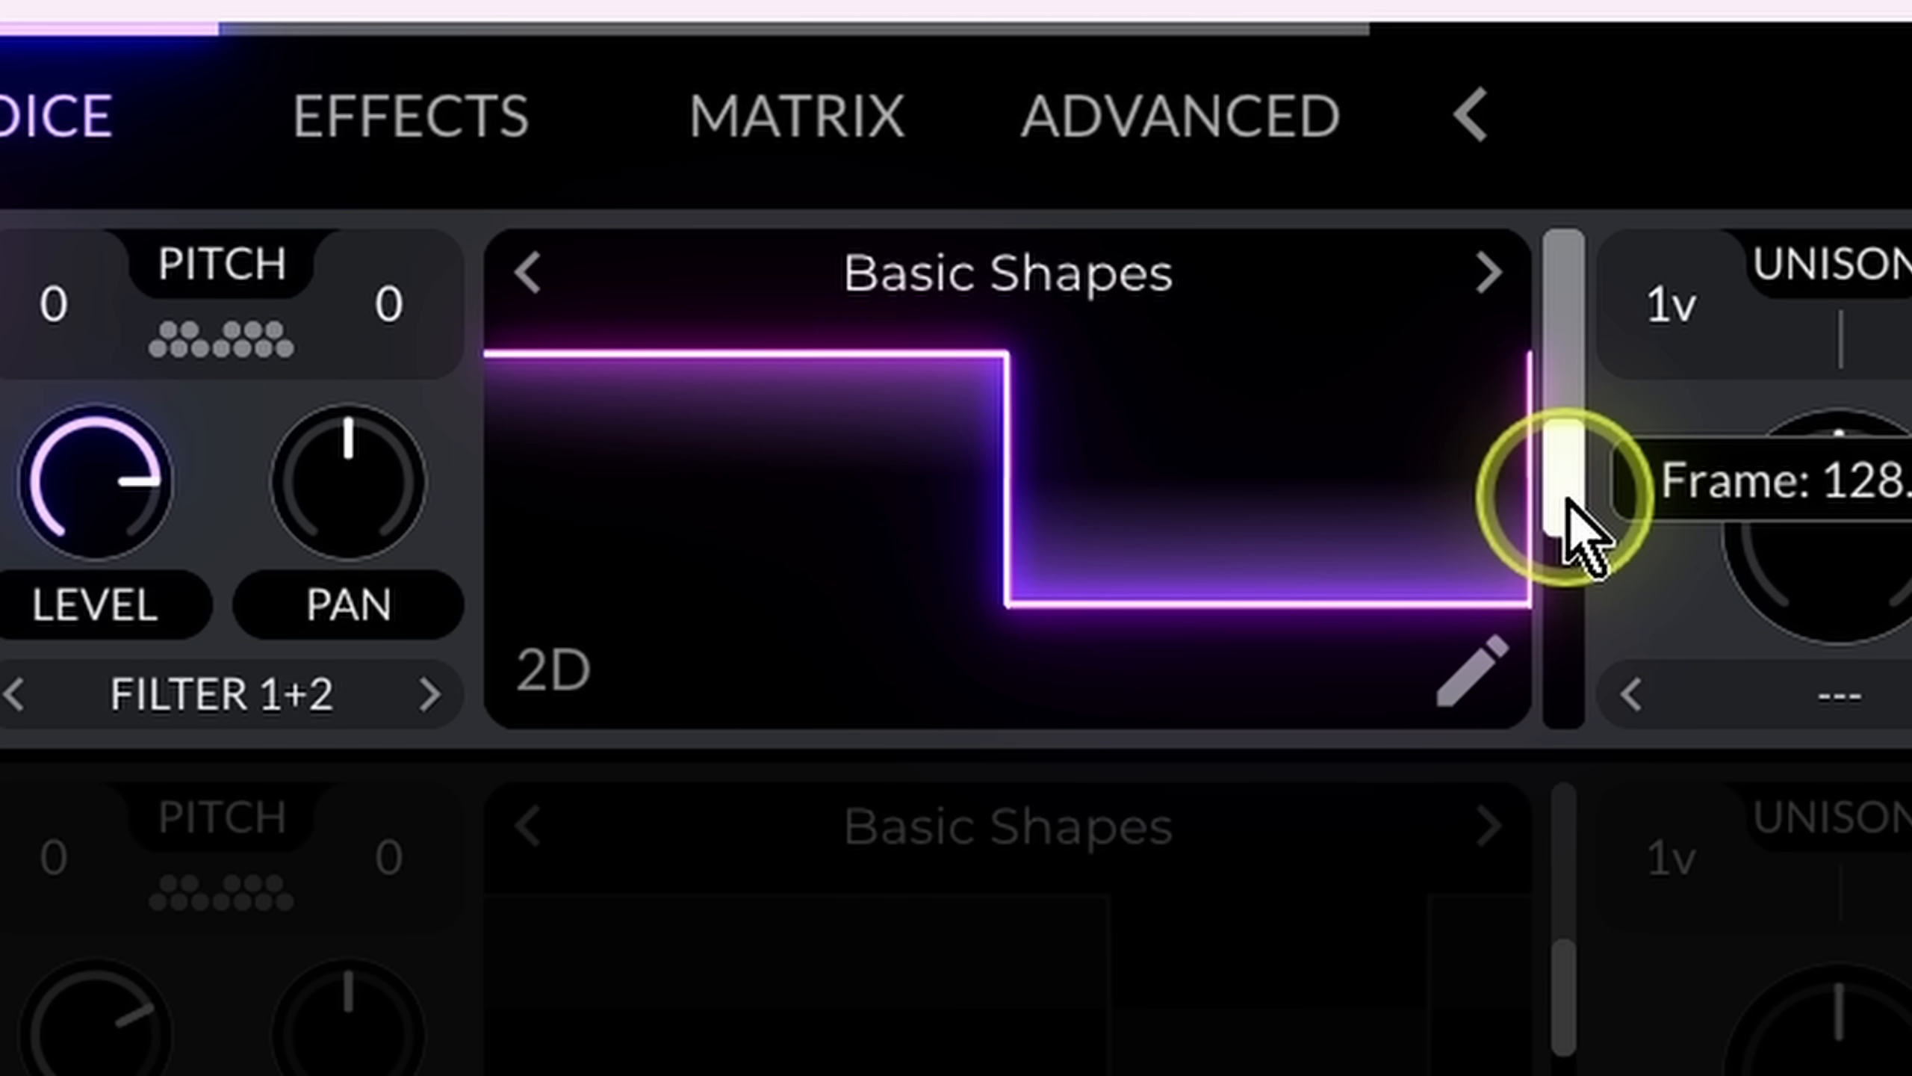
left_click_drag(1568, 501, 1566, 546)
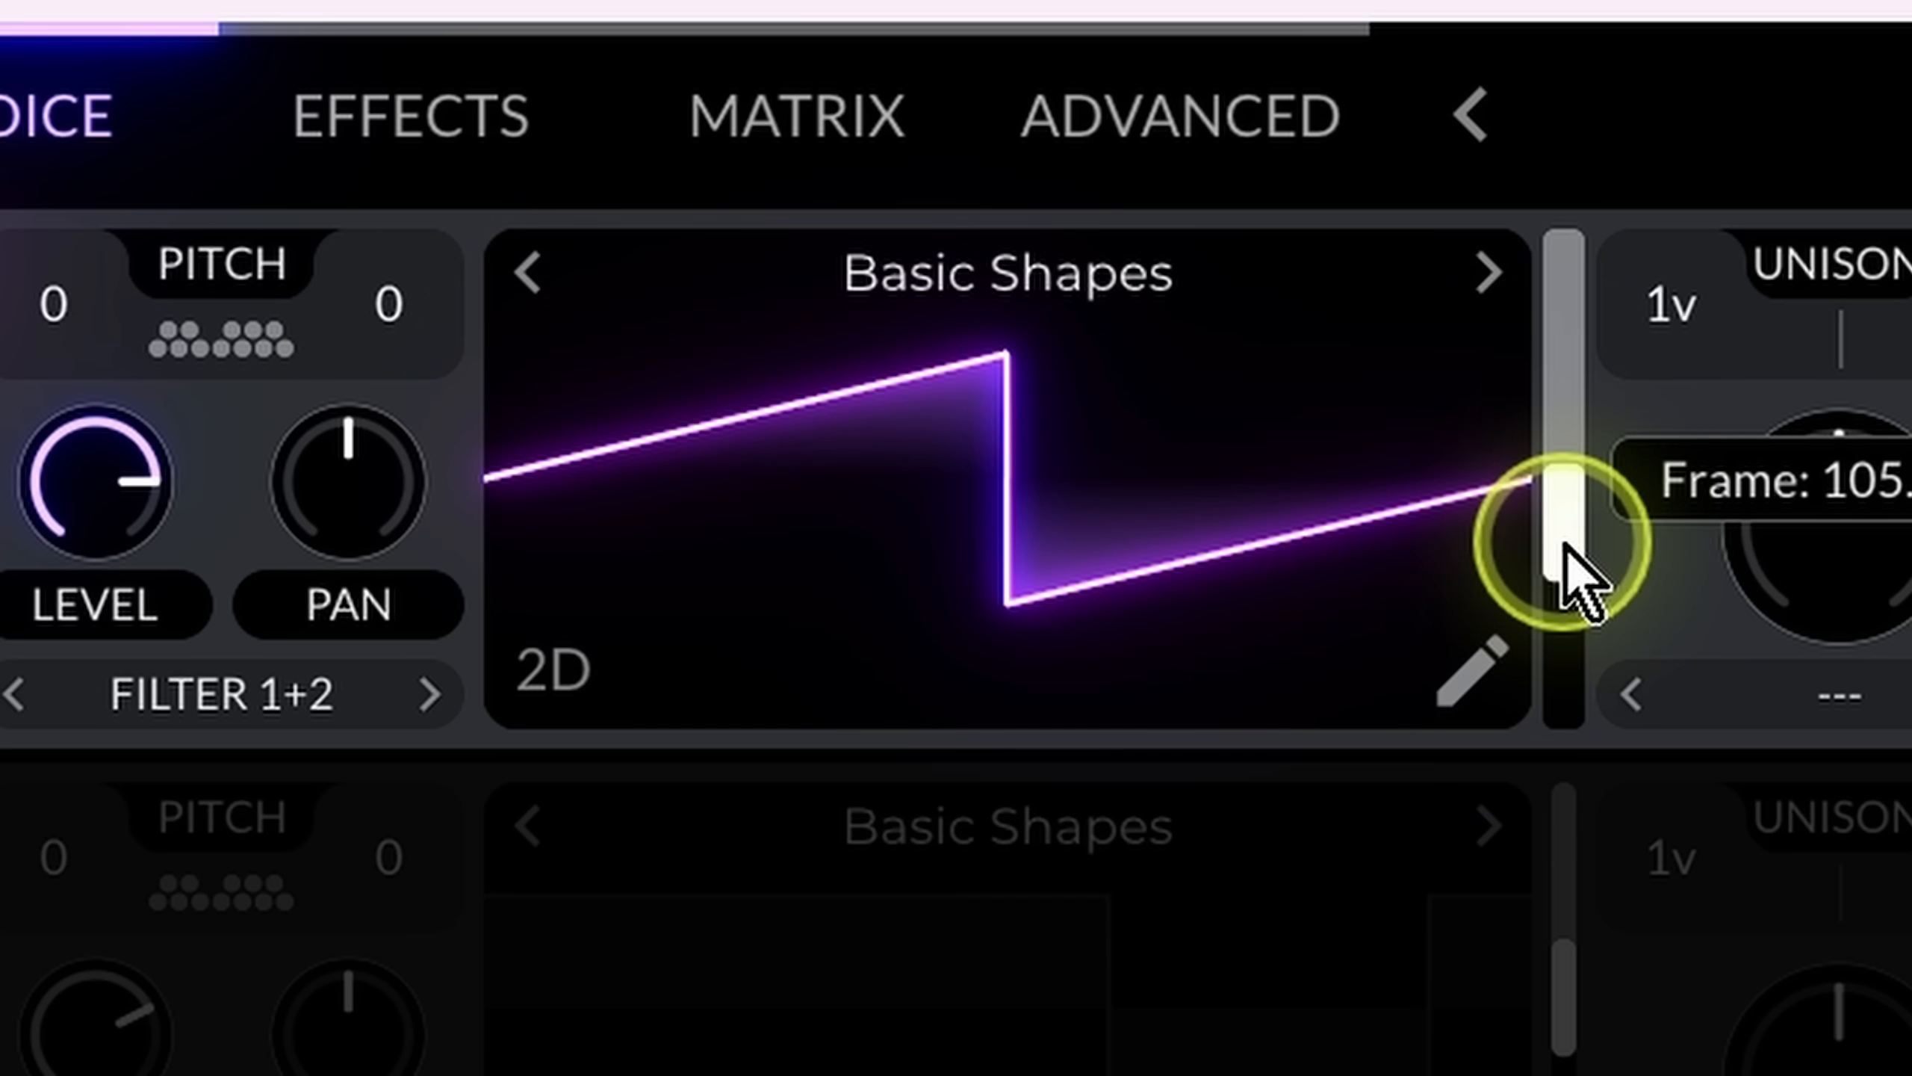
left_click(1565, 546)
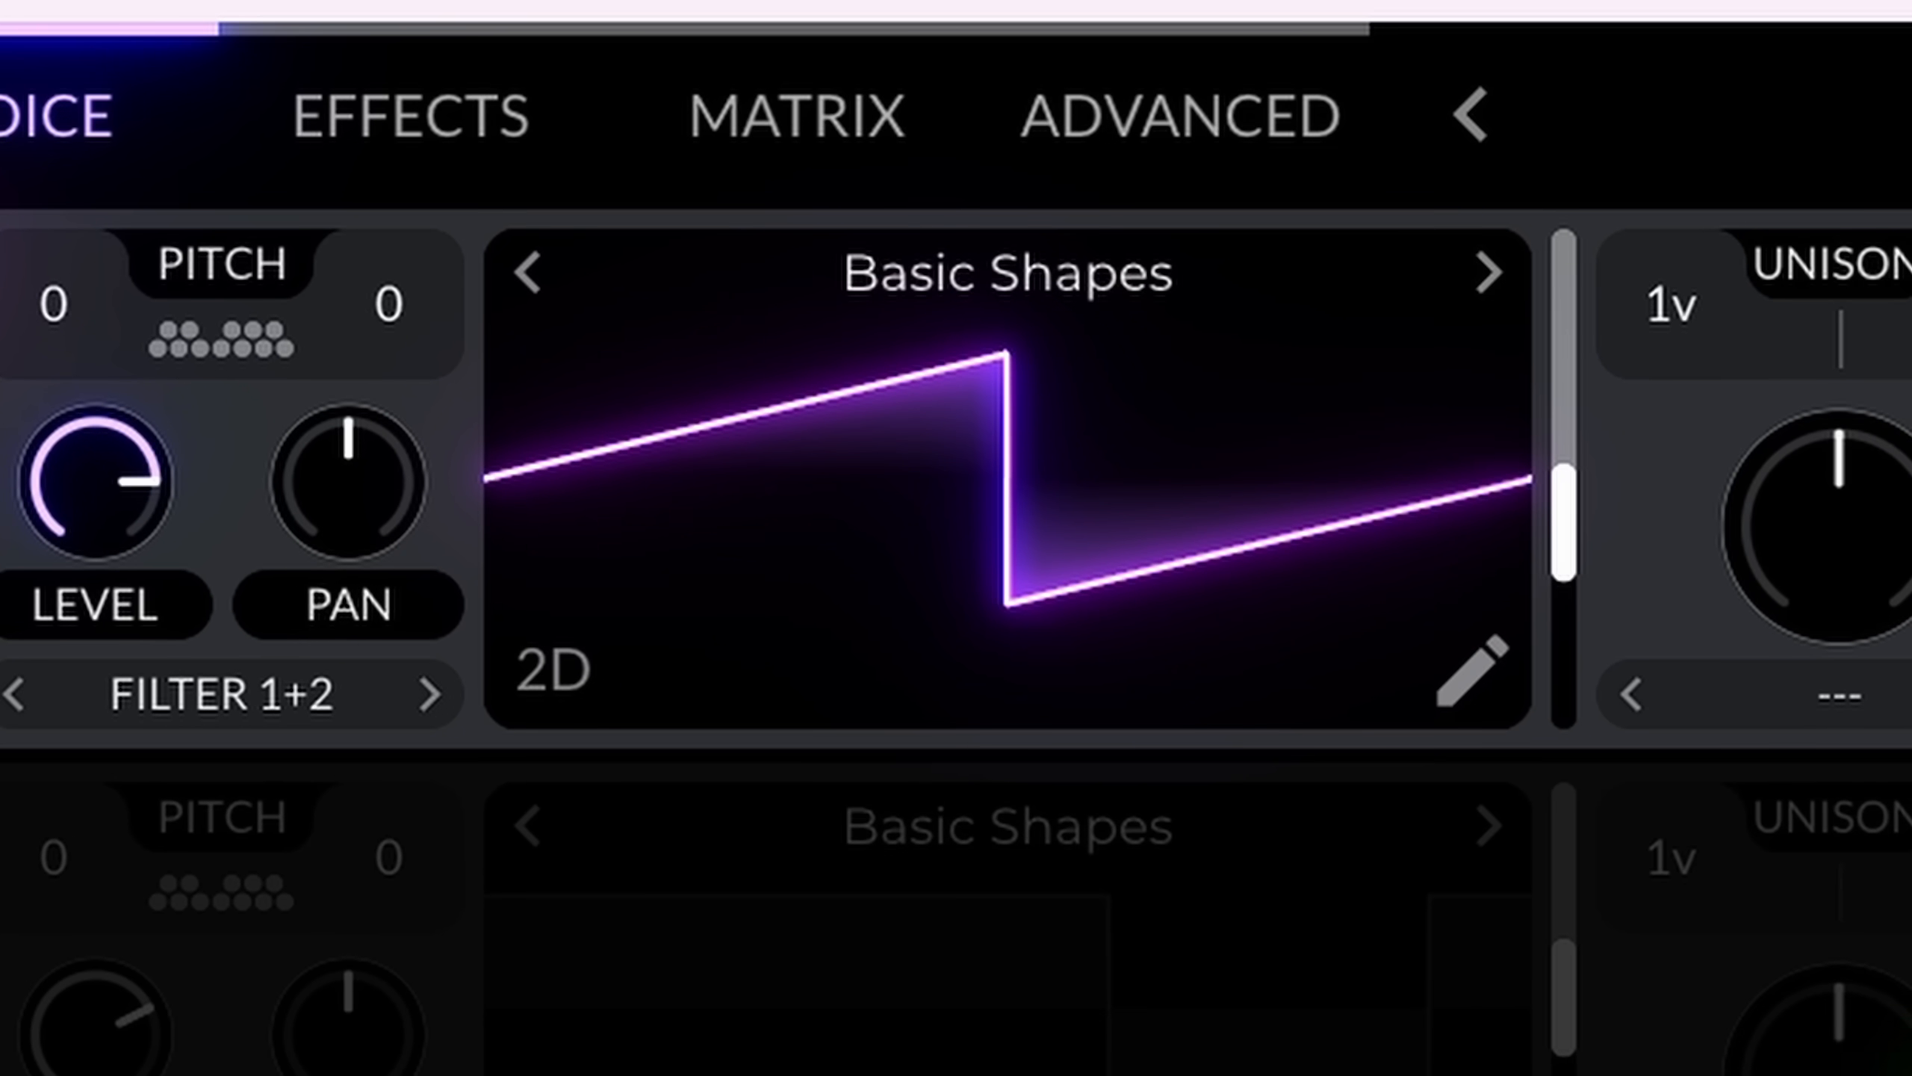
left_click_drag(1582, 578, 1589, 242)
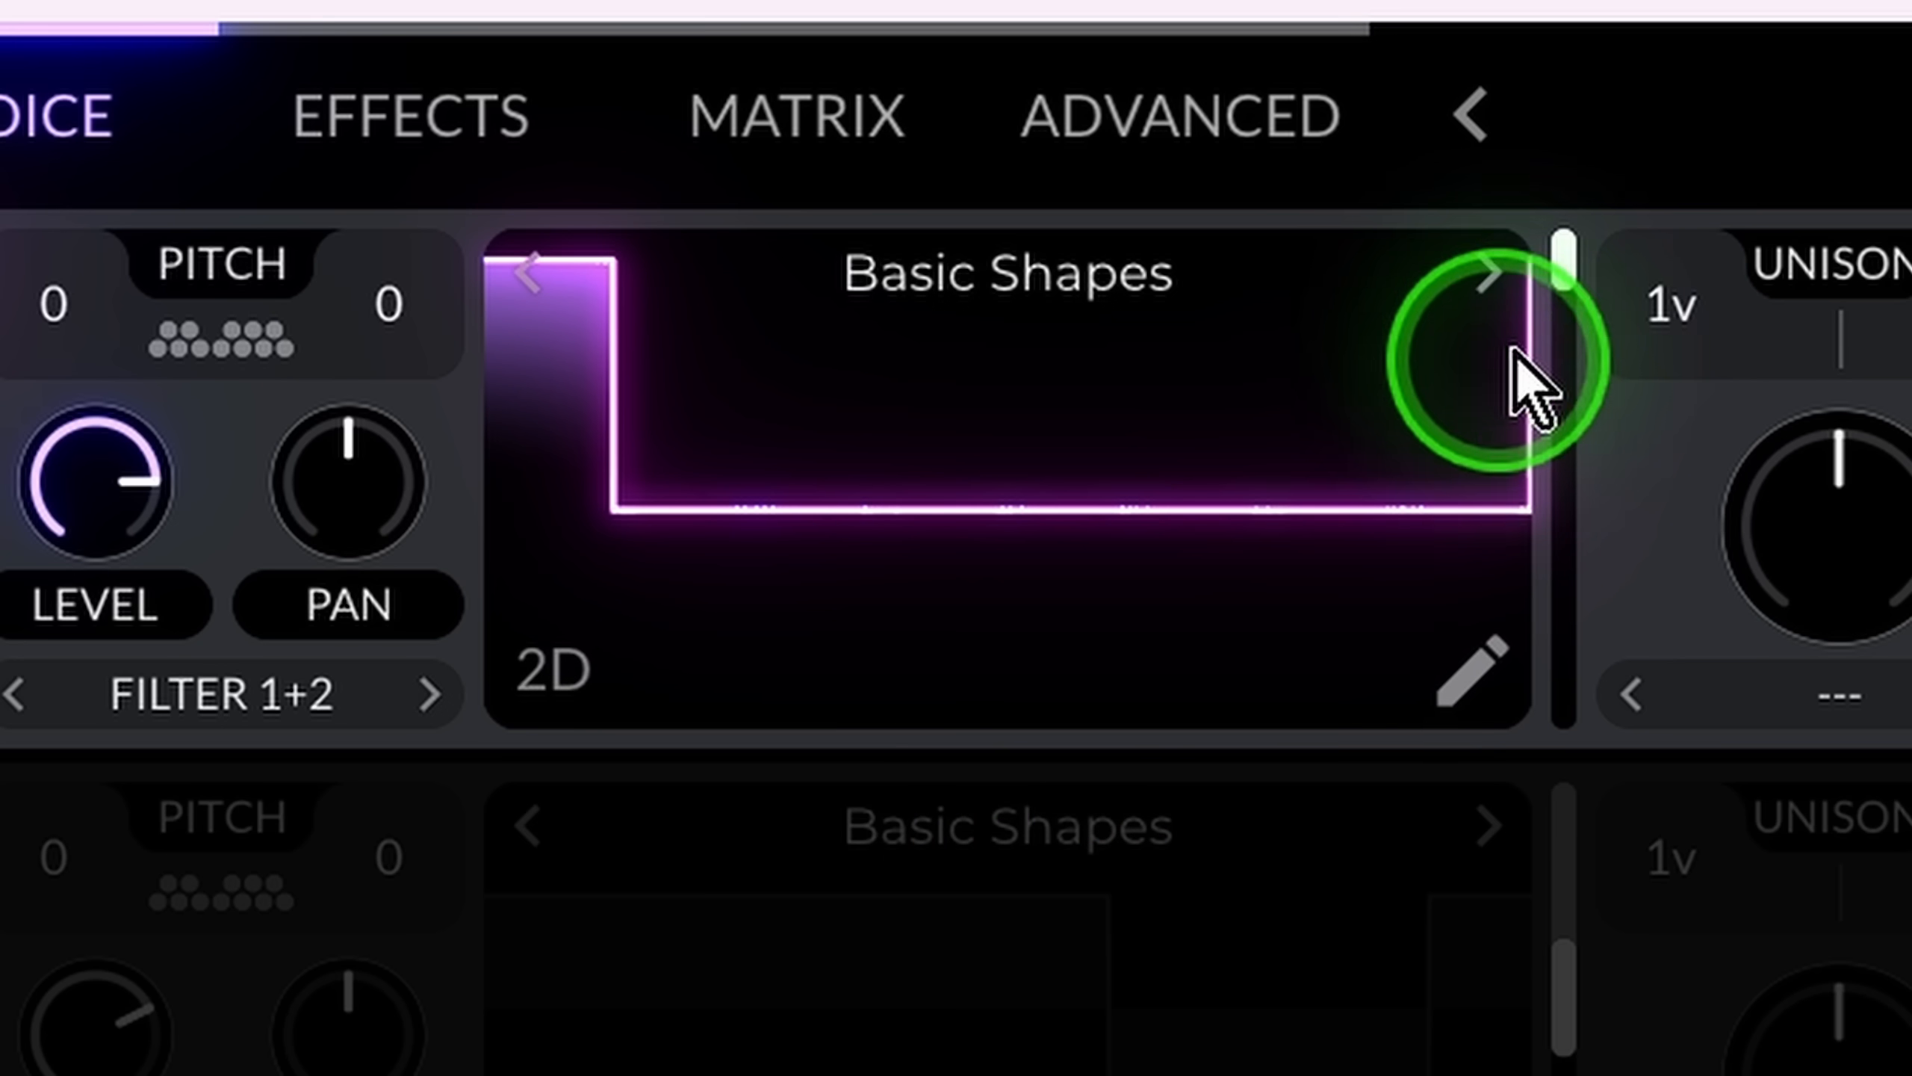
Step: Switch Vital from oscillator 1 to oscillator 2 and reduce its Squeeze wave morph to narrow the pulse
left_click(2, 273)
left_click(2, 826)
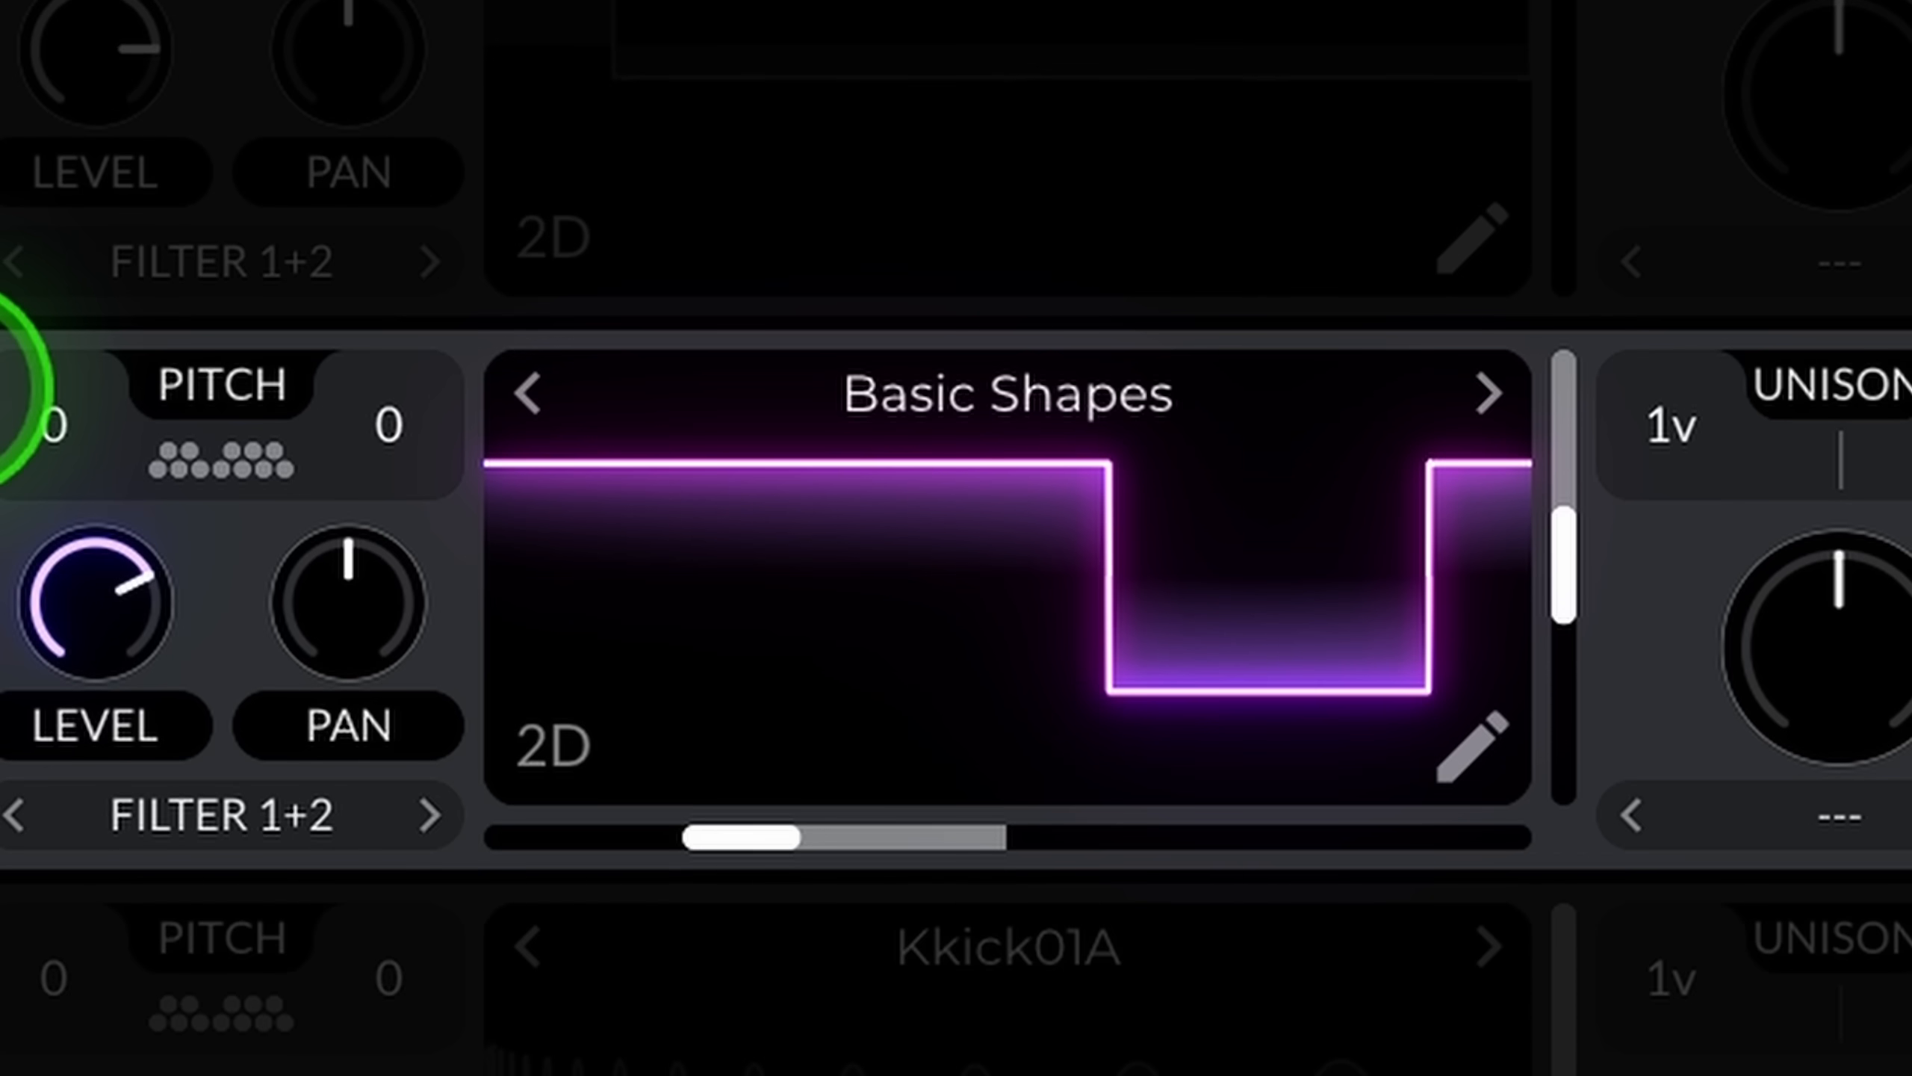
left_click_drag(1833, 655, 1781, 763)
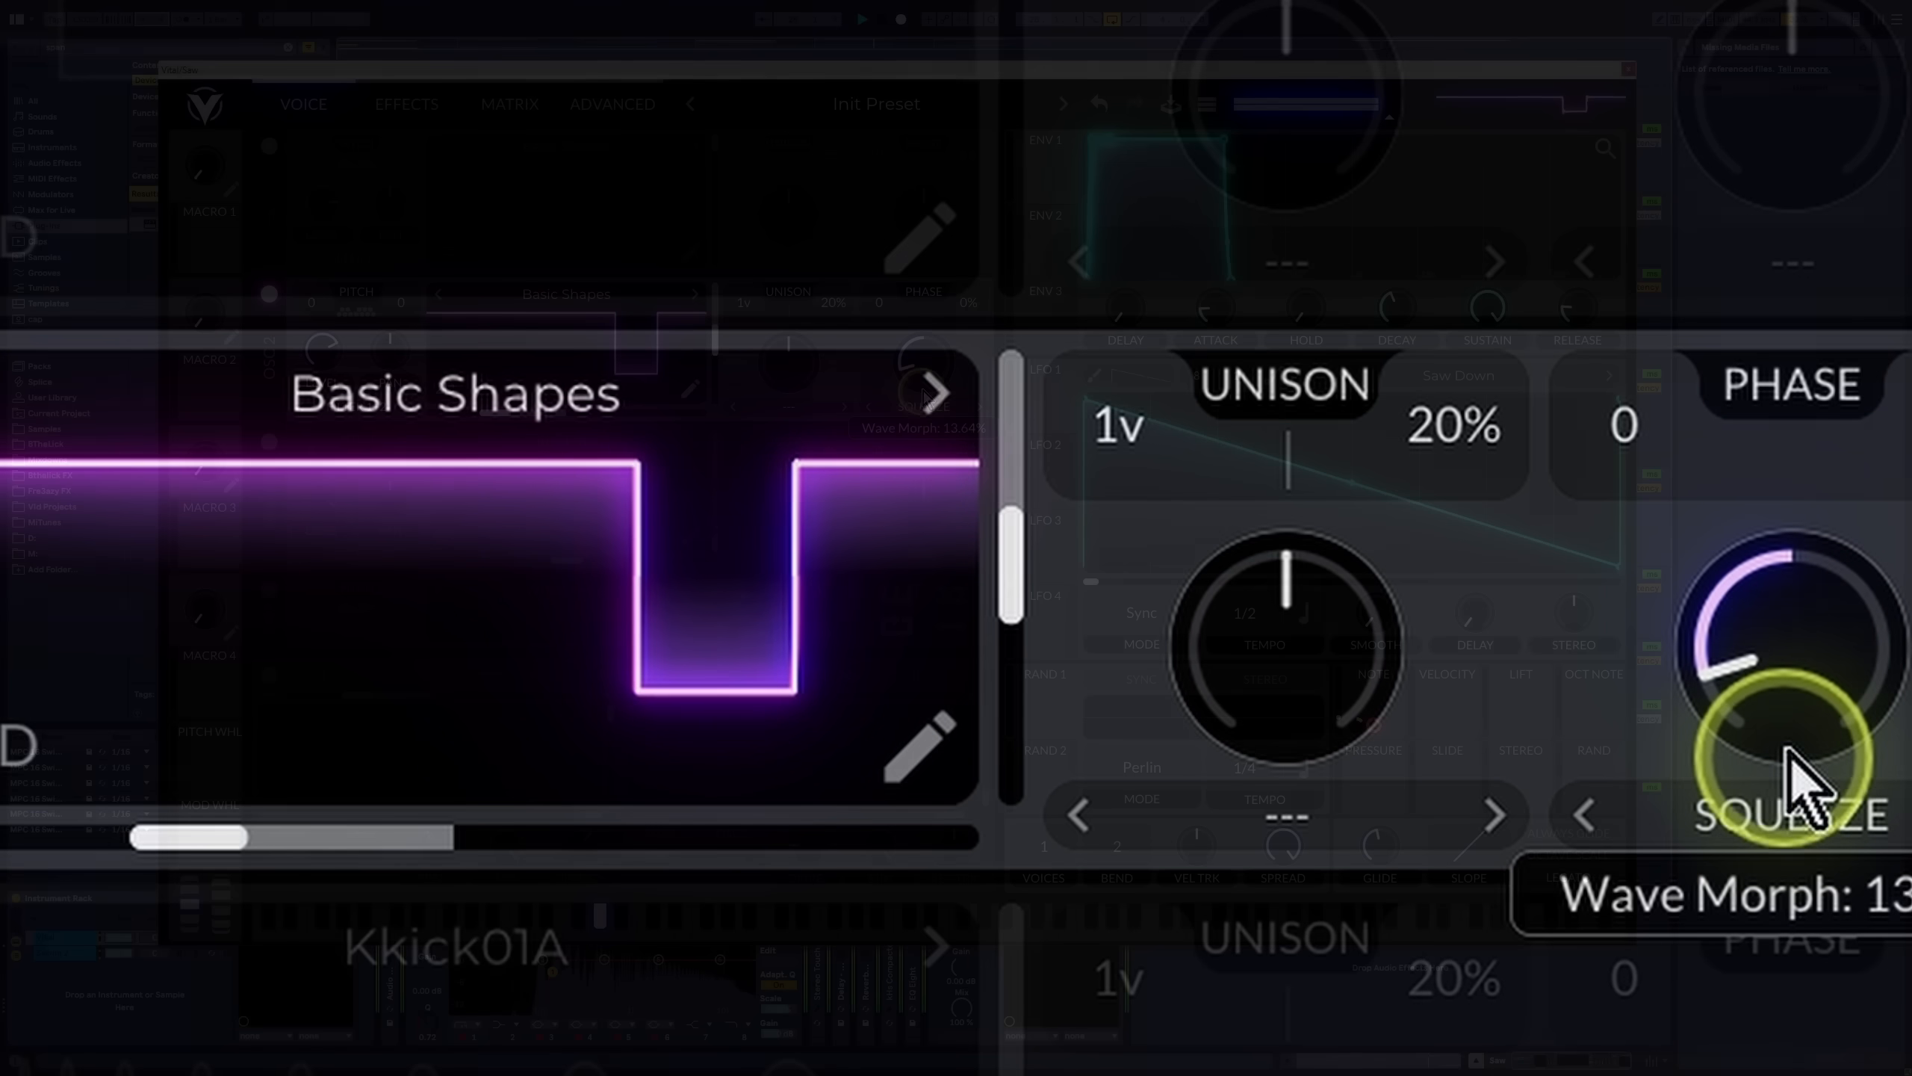
left_click_drag(1780, 762, 1753, 795)
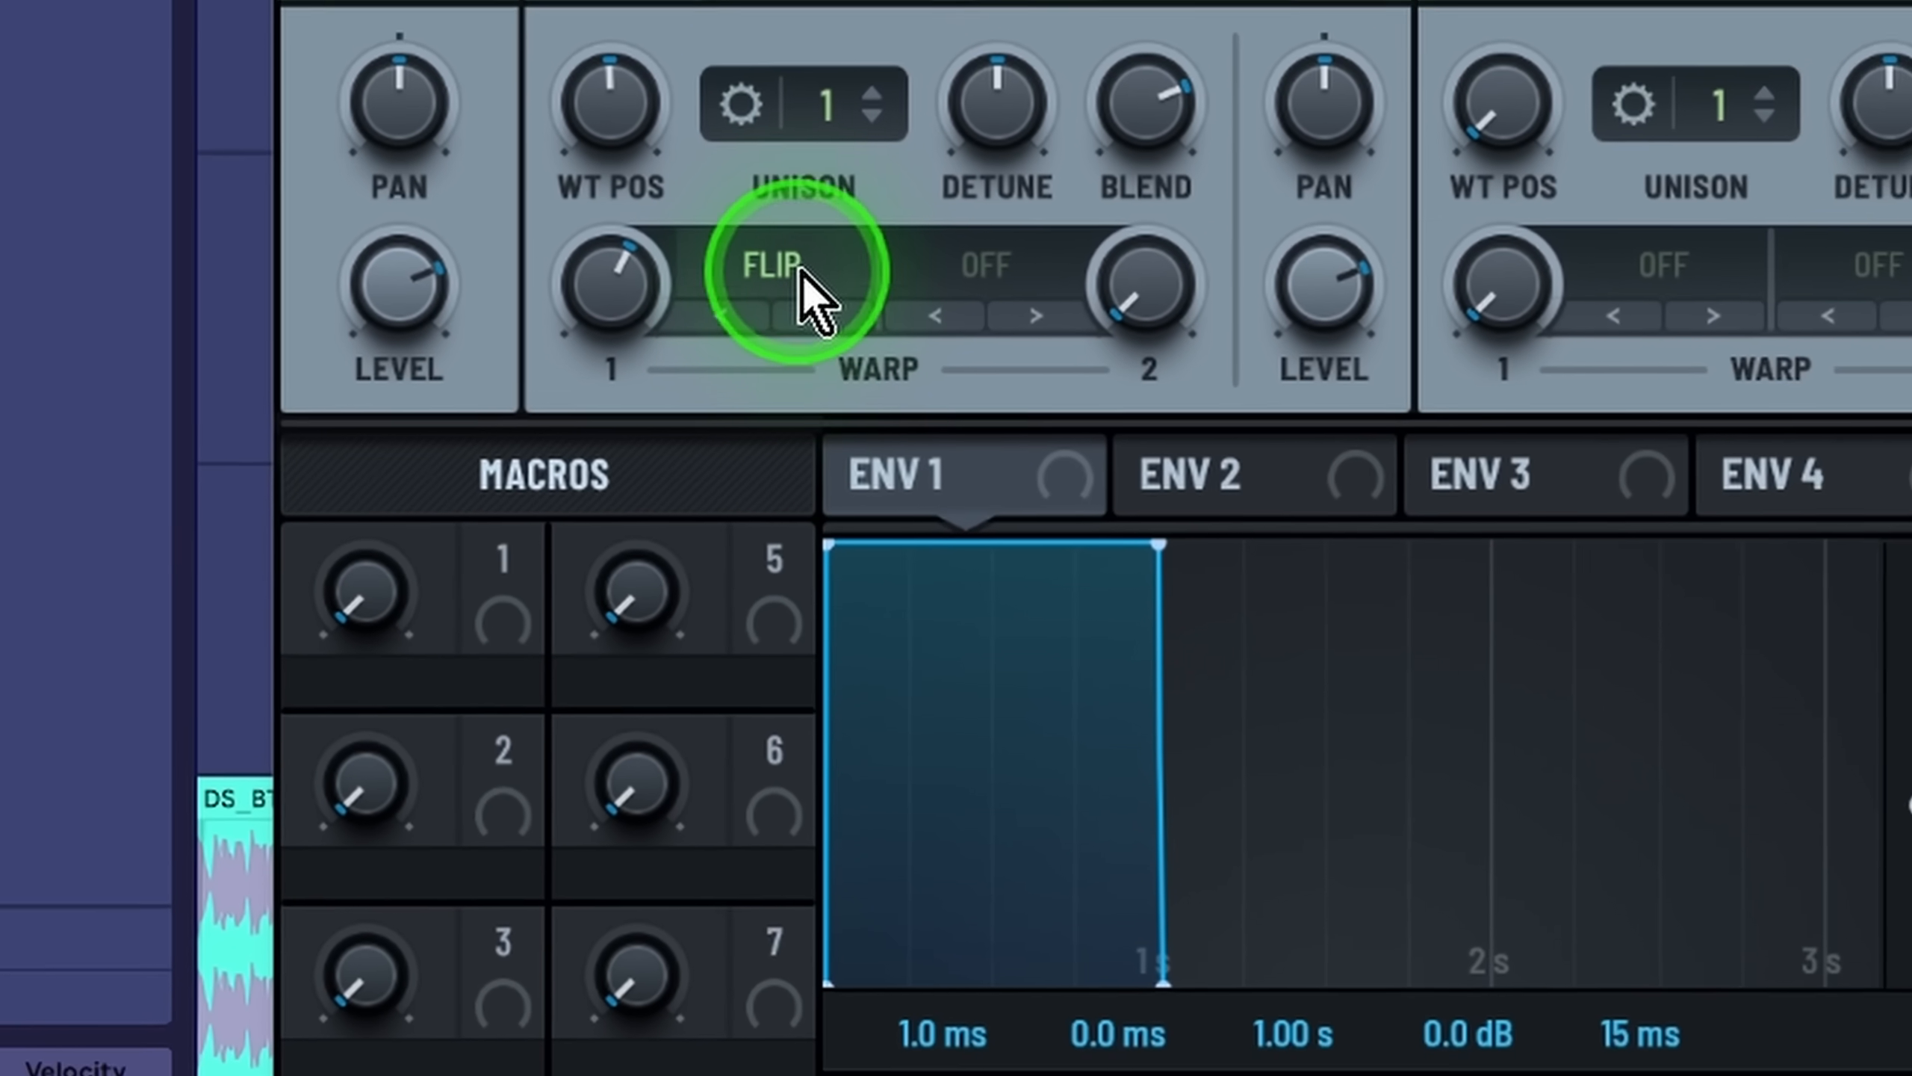
Step: Show the warp modes available for the first warp slot in Serum 2, including the Alt Warp group
left_click(523, 476)
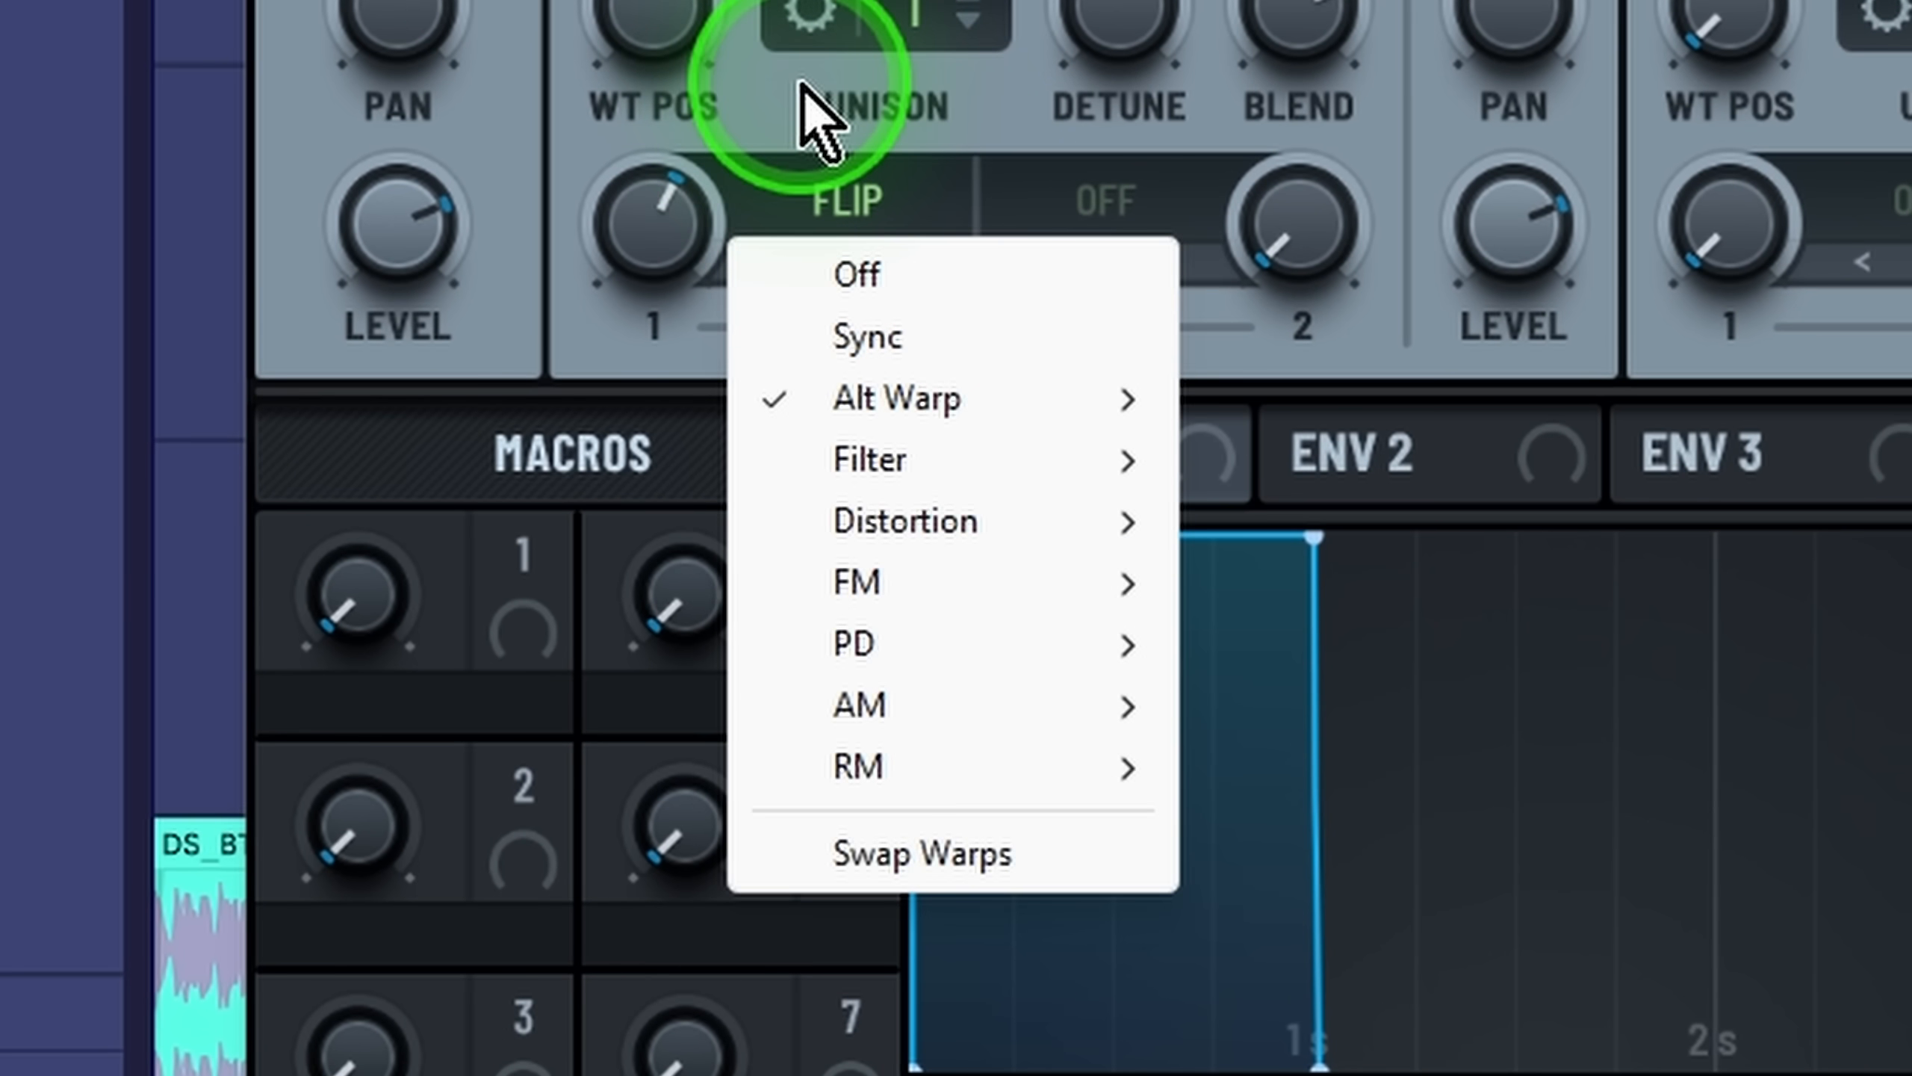
mouse_move(931, 398)
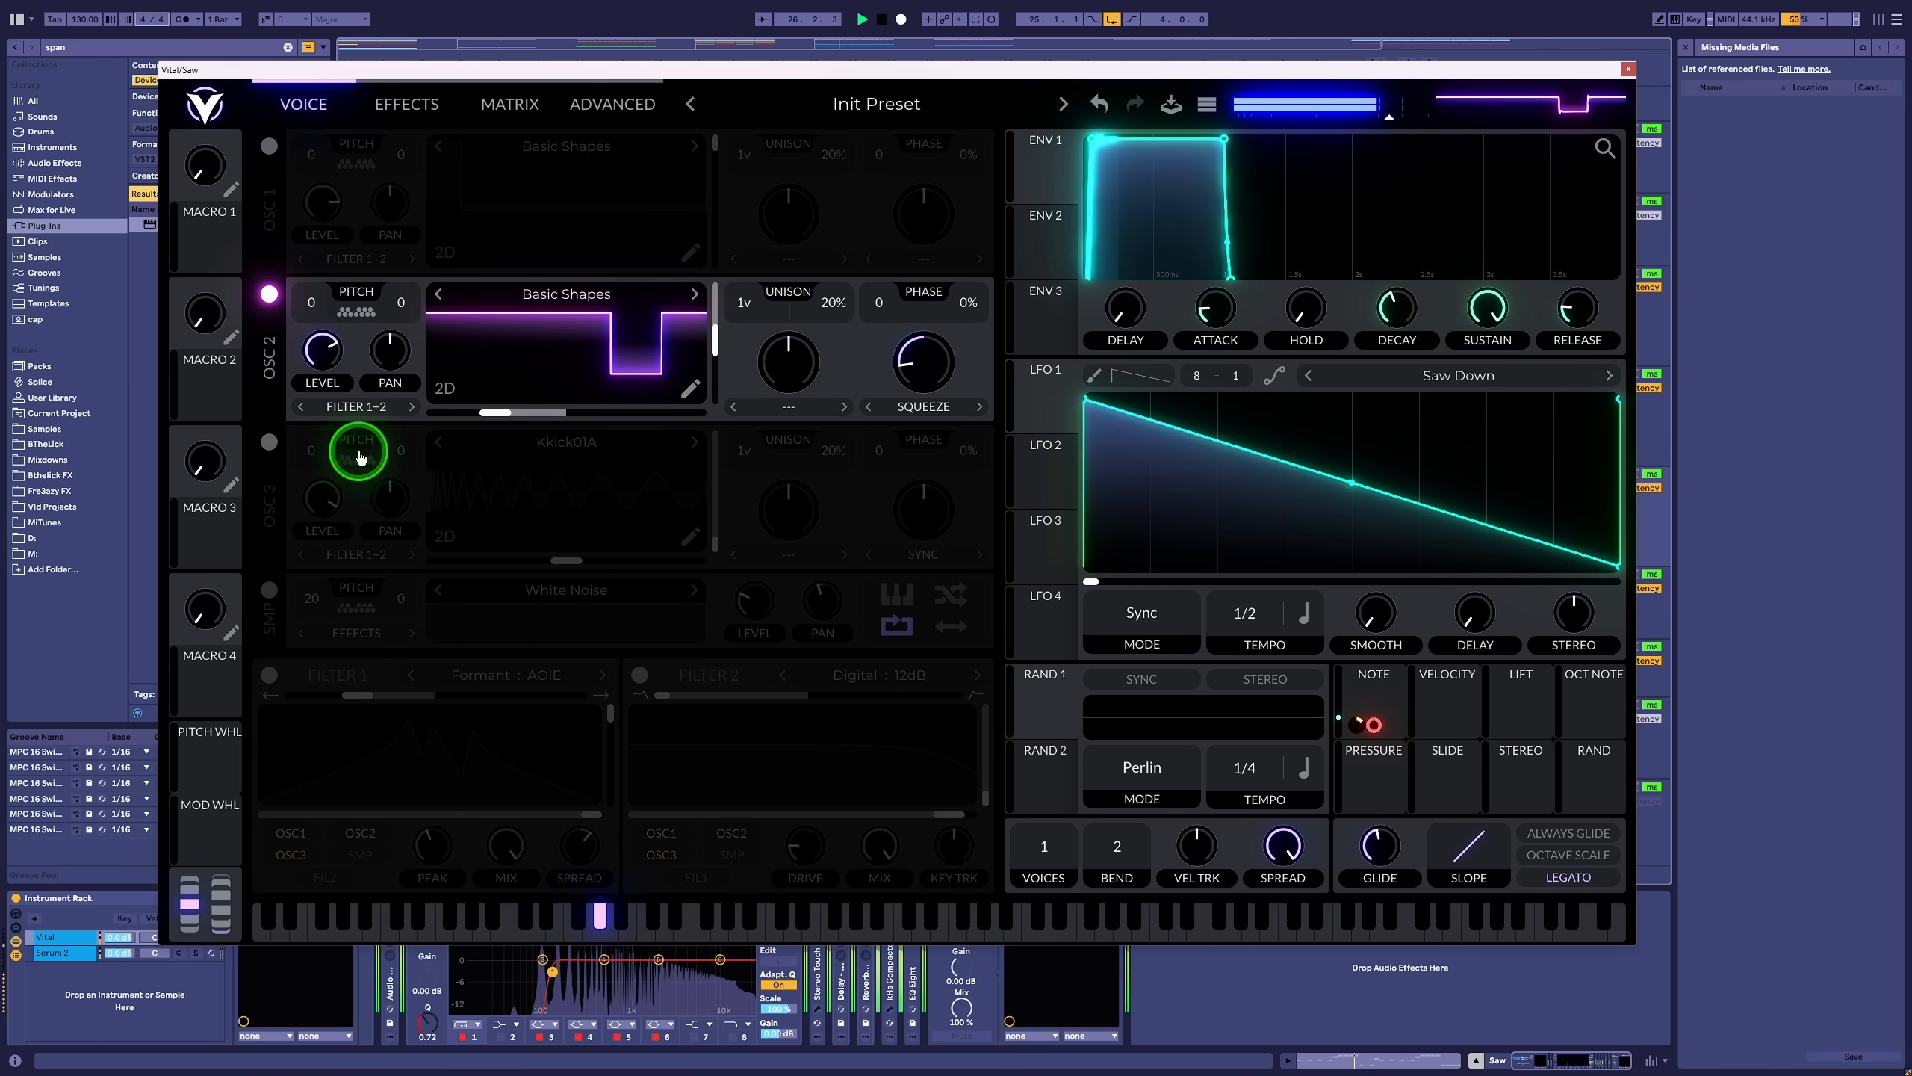
Step: Switch Vital from oscillator 2 to oscillator 3 and audition the Kkick01A wavetable's Sync wave morph, returning it to 50%
left_click(269, 293)
left_click(269, 442)
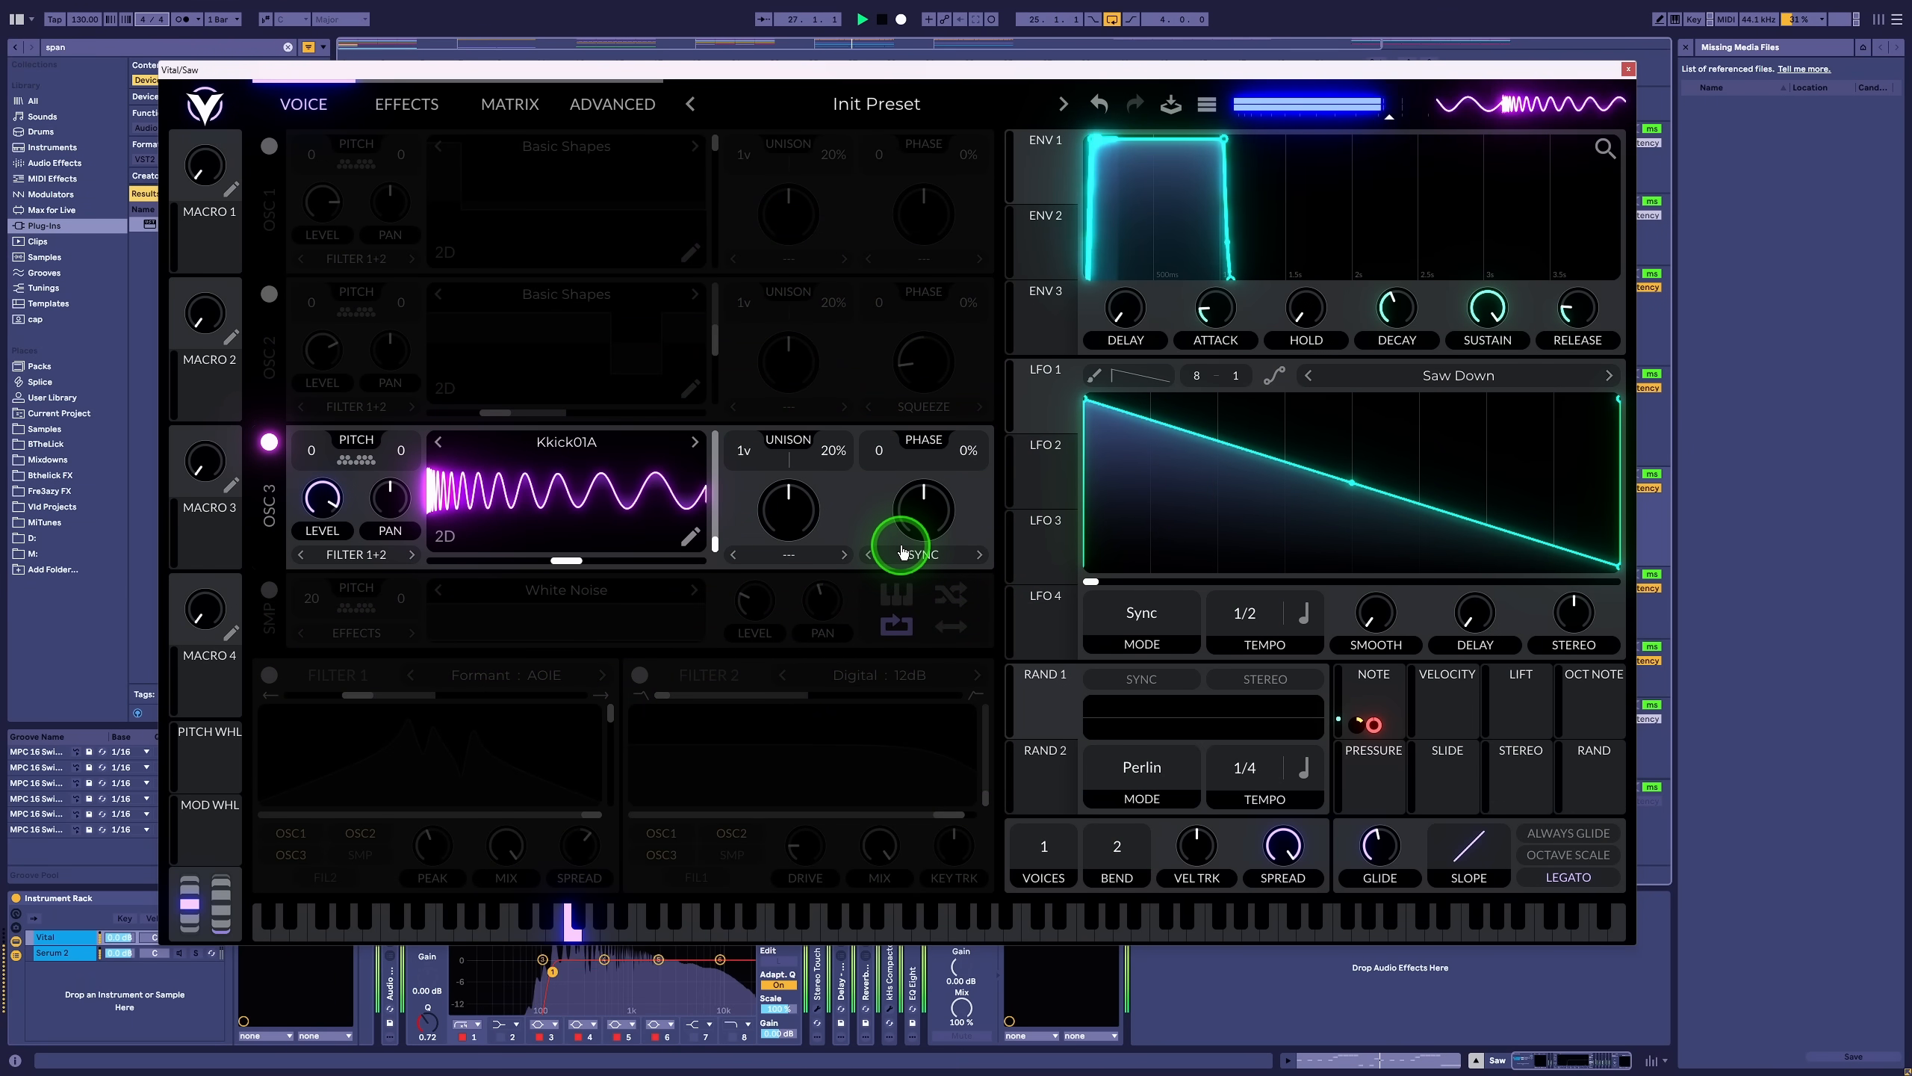
left_click_drag(924, 525, 913, 530)
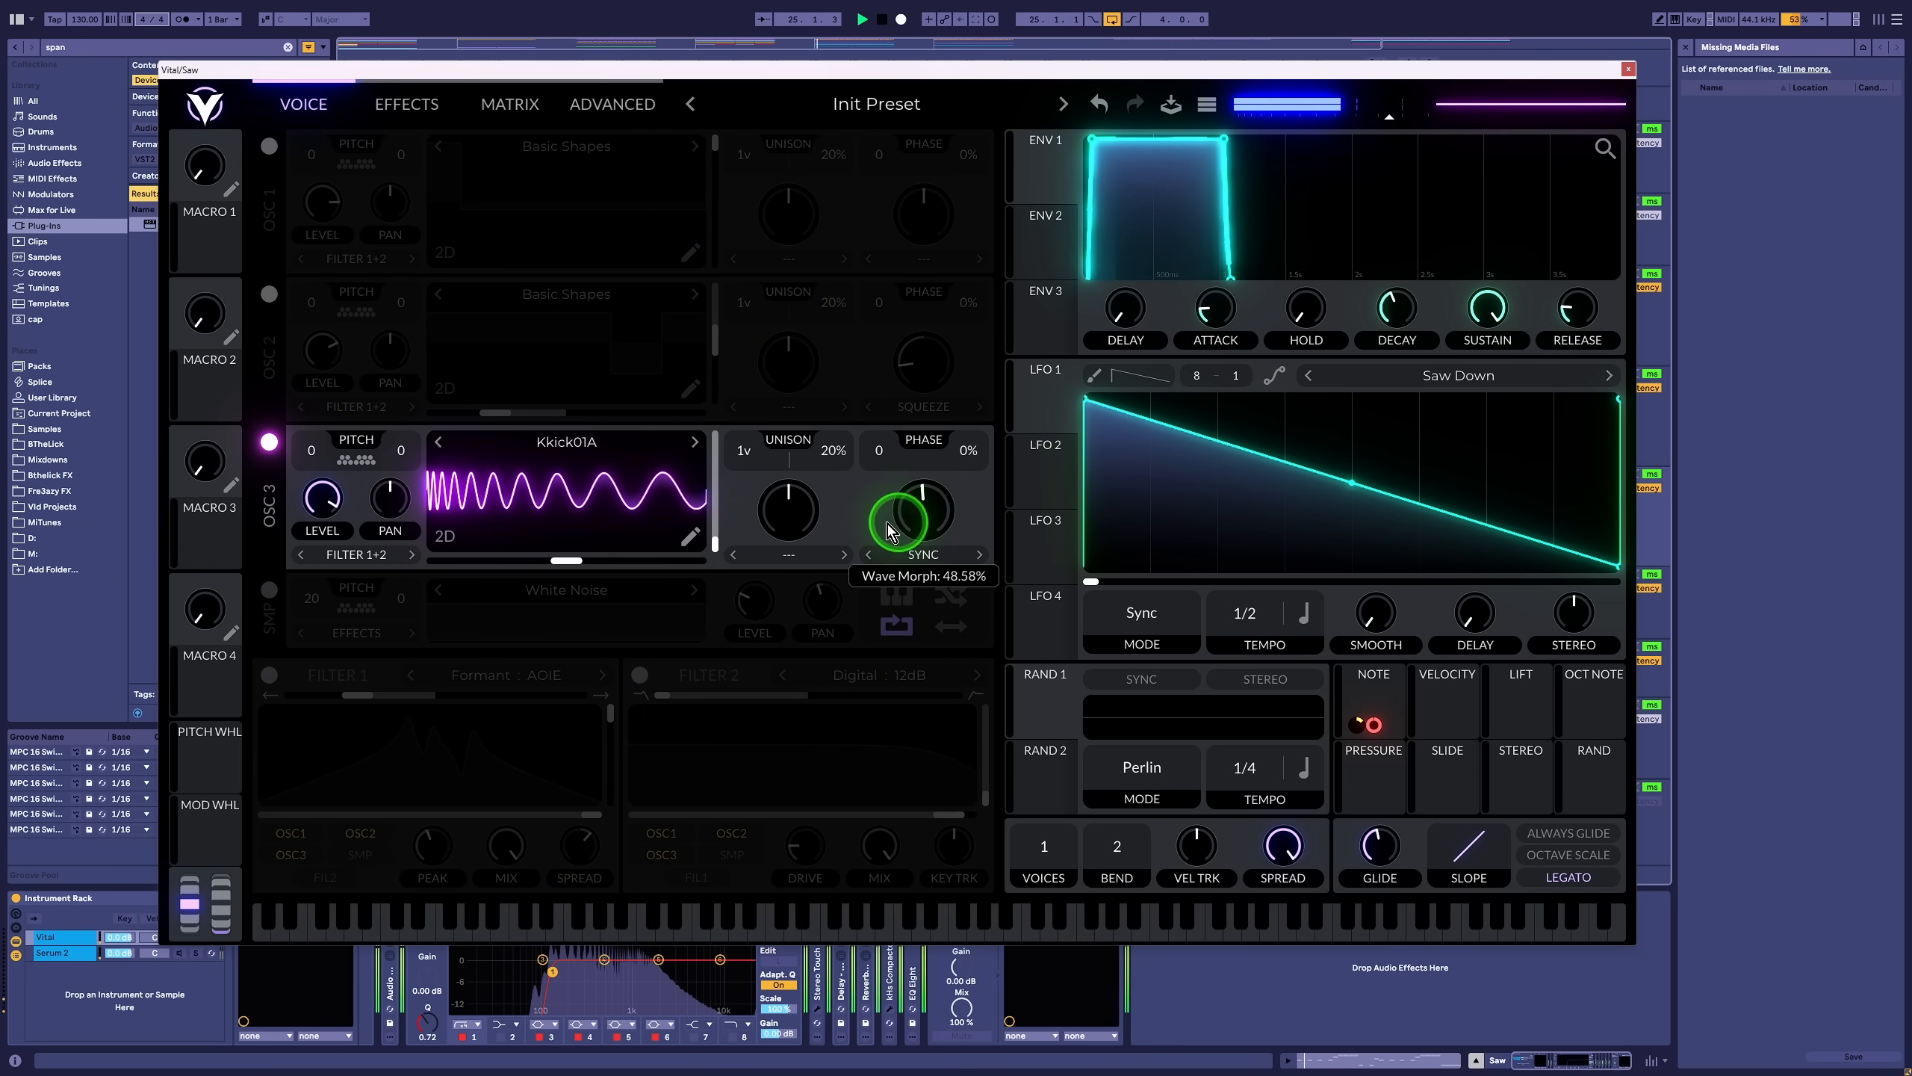
mouse_move(718, 538)
left_mouse_down()
mouse_move(722, 499)
mouse_move(728, 546)
left_mouse_up()
left_click_drag(903, 518, 905, 517)
left_click(678, 588)
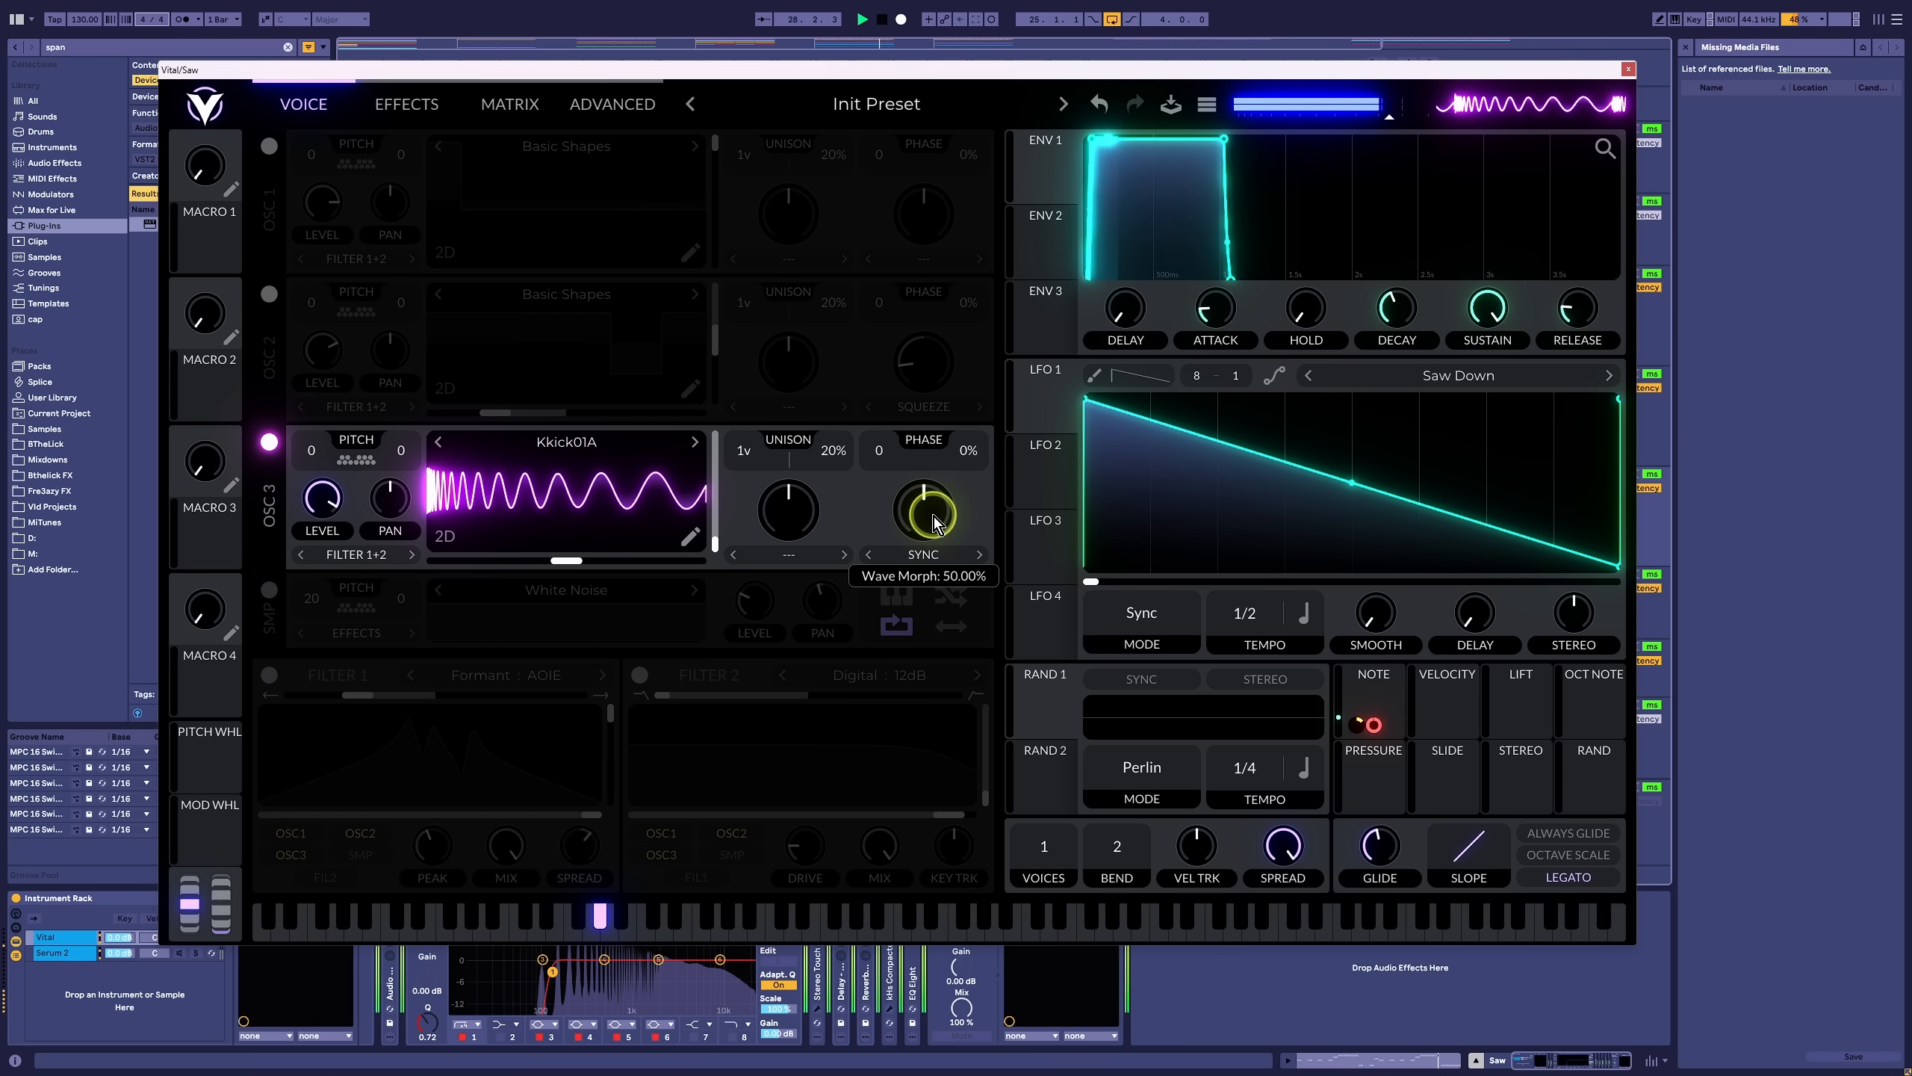